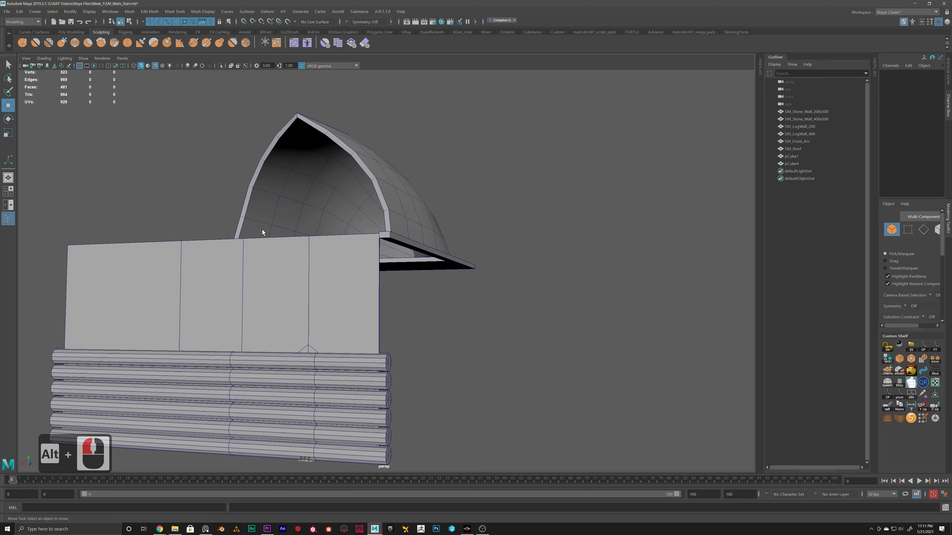
Step: Rename the object pCube1 to SM_Support_Beam
left_click_drag(382, 247, 393, 229, "alt")
left_click(786, 157)
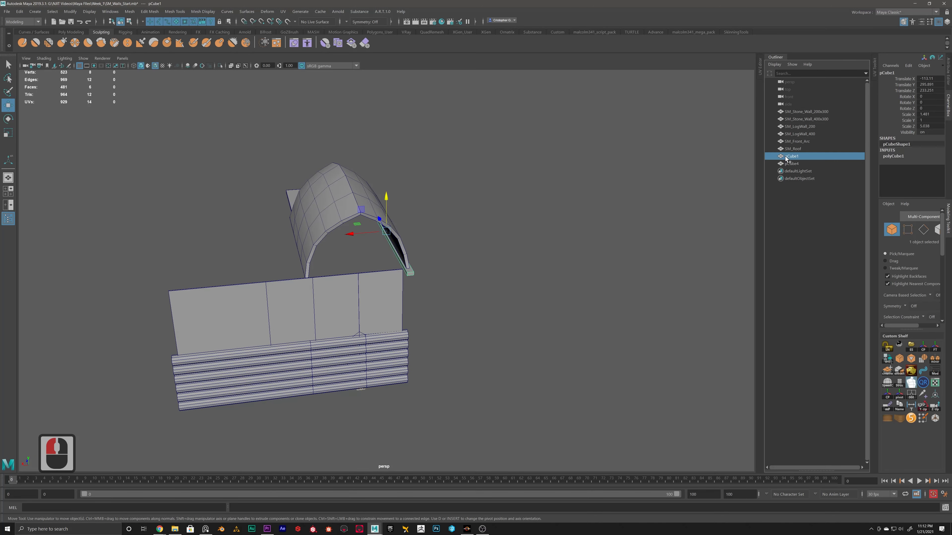
left_click(791, 164)
left_click(791, 156)
double_click(791, 156)
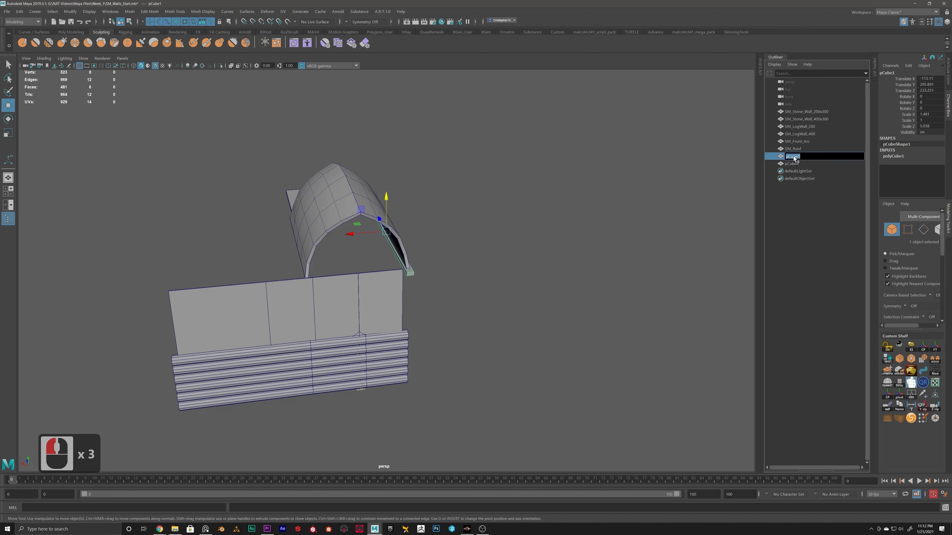
type("SM_")
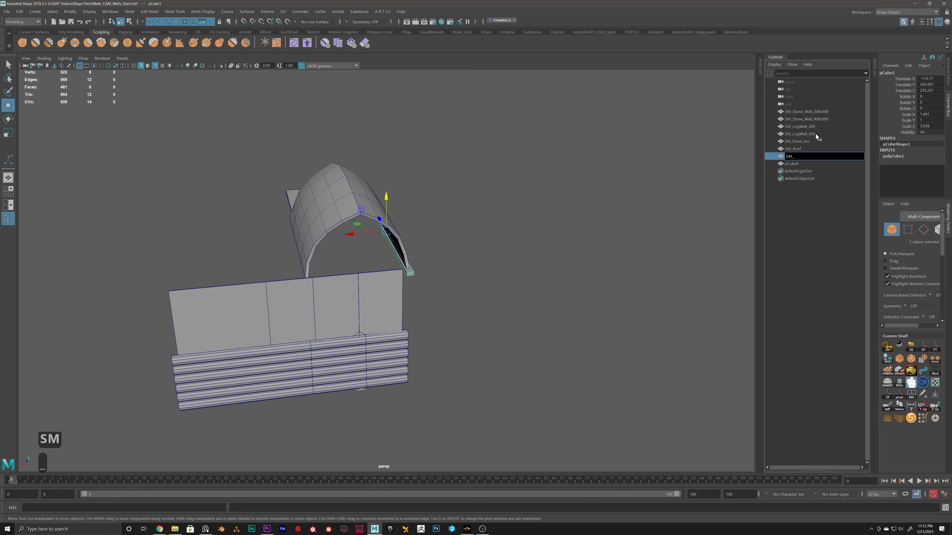
type("Suppor")
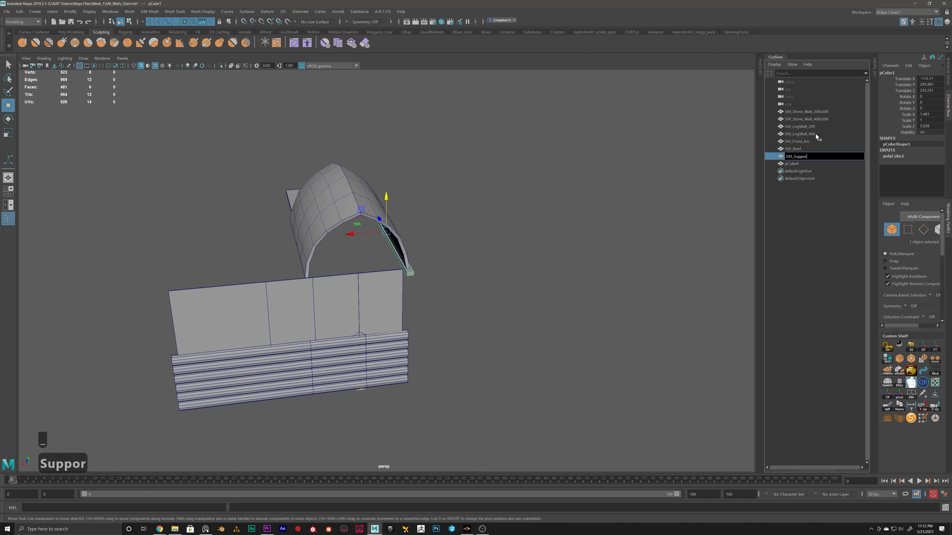
type("t_Beam")
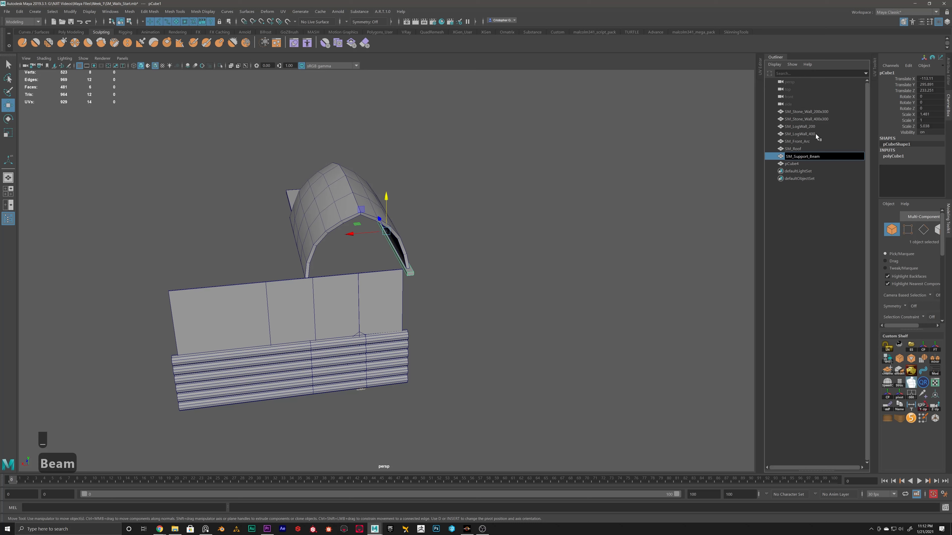
key("Return")
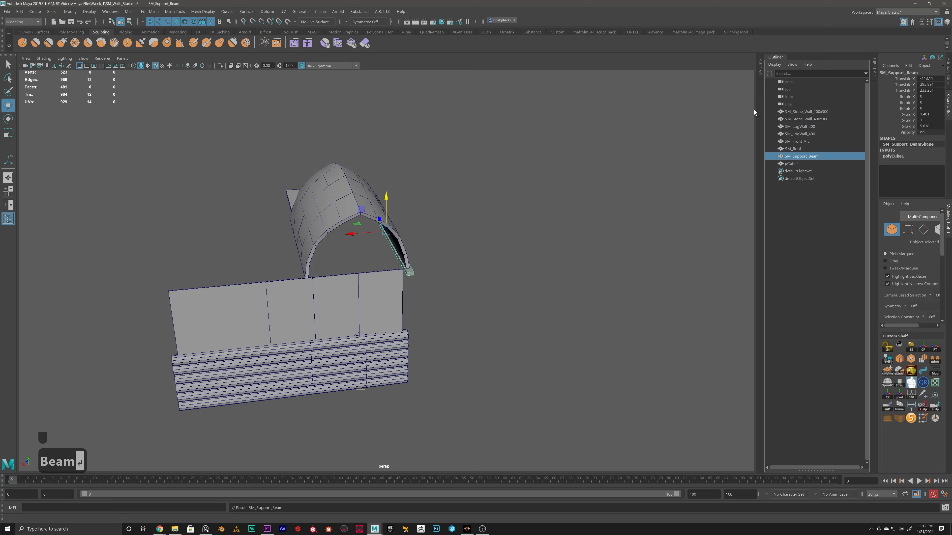
Step: Rename the object pCube4 to SM_Support_PLank, reusing the support beam's name as the base
double_click(793, 161)
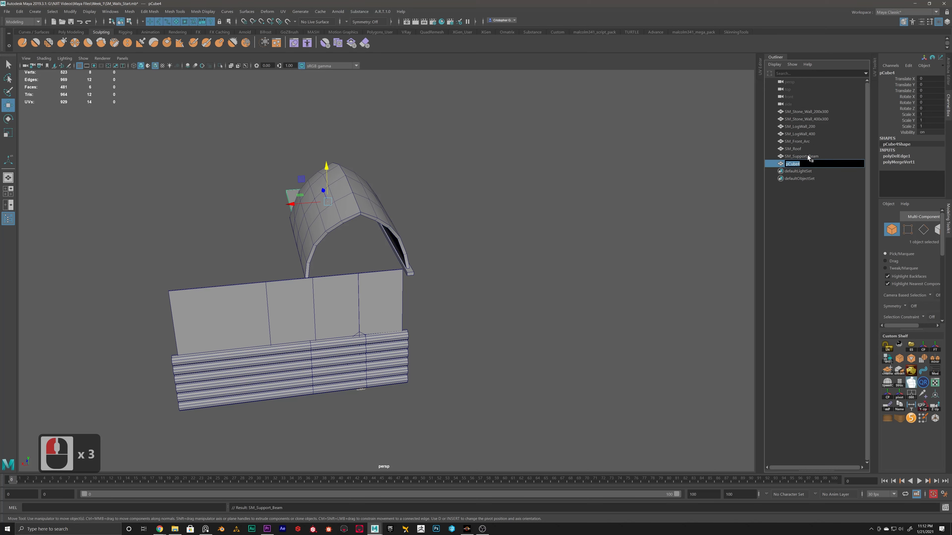
double_click(806, 156)
key("ctrl+c")
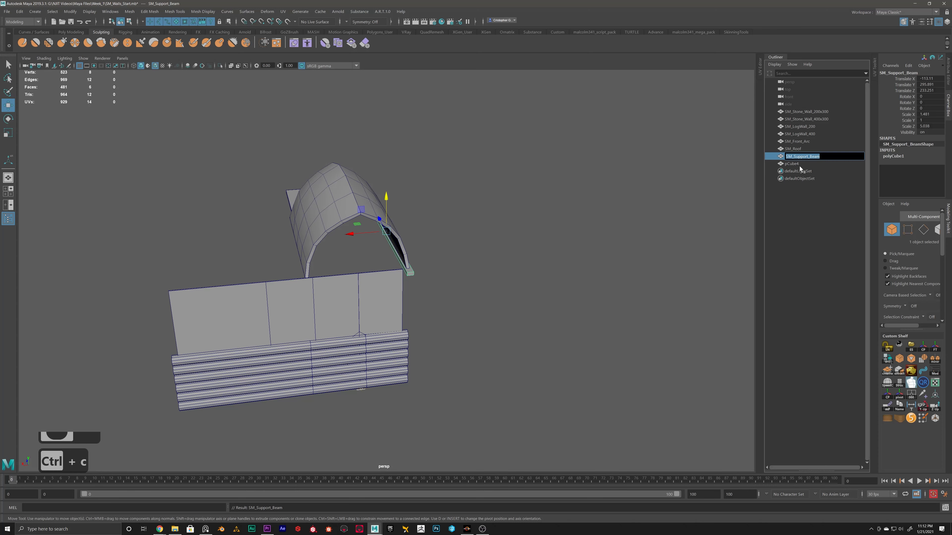
double_click(799, 164)
key("ctrl+v")
key("BackSpace")
key("BackSpace")
key("BackSpace")
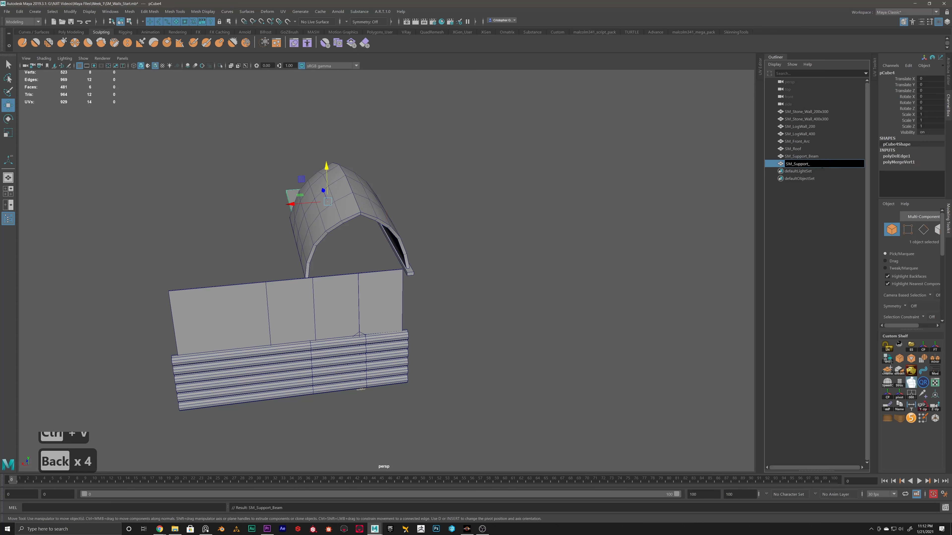
type("PLank")
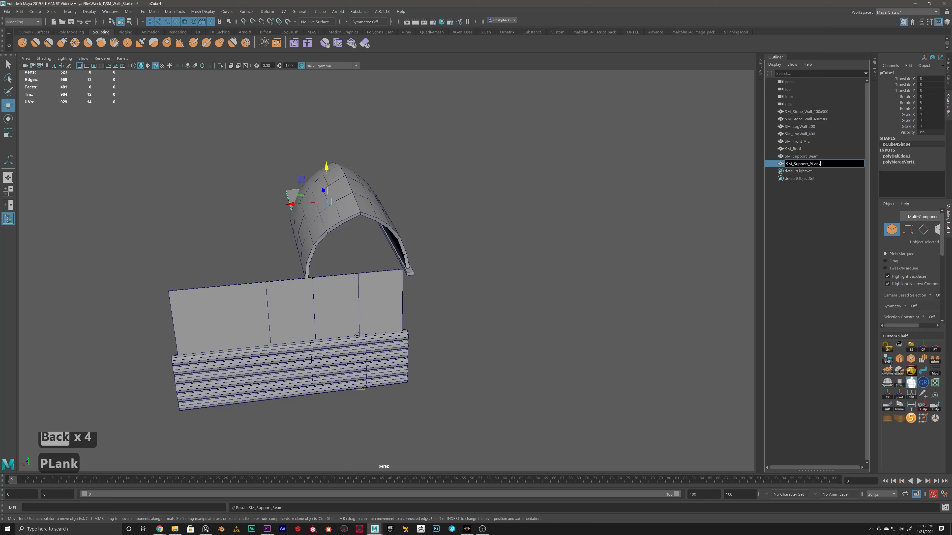
key("Return")
Step: Edit the plank object's name to SM_Support_Pank by removing the capital L
double_click(814, 164)
left_click(813, 164)
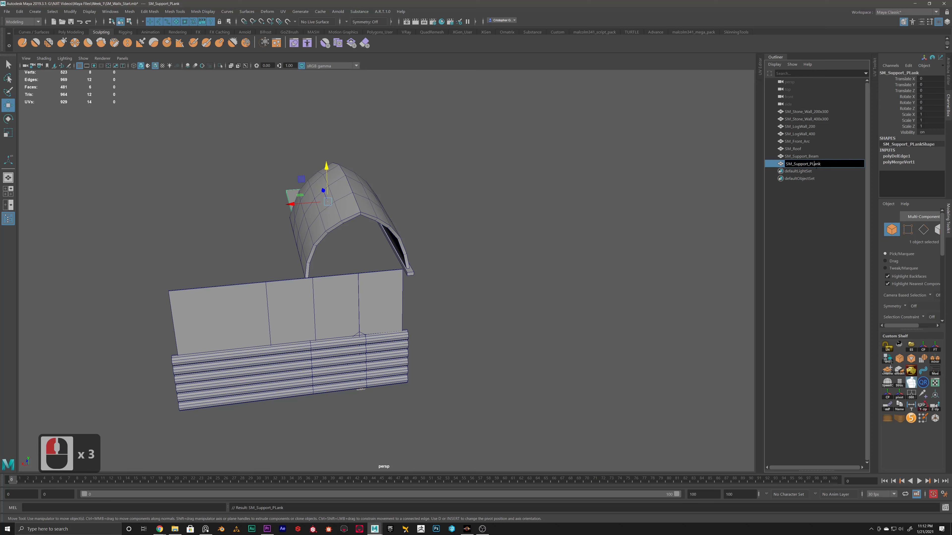
key("BackSpace")
key("Return")
Step: Delete the construction history of all eight wall, arc, roof and support meshes, then clear the selection
left_click_drag(455, 114, 161, 412)
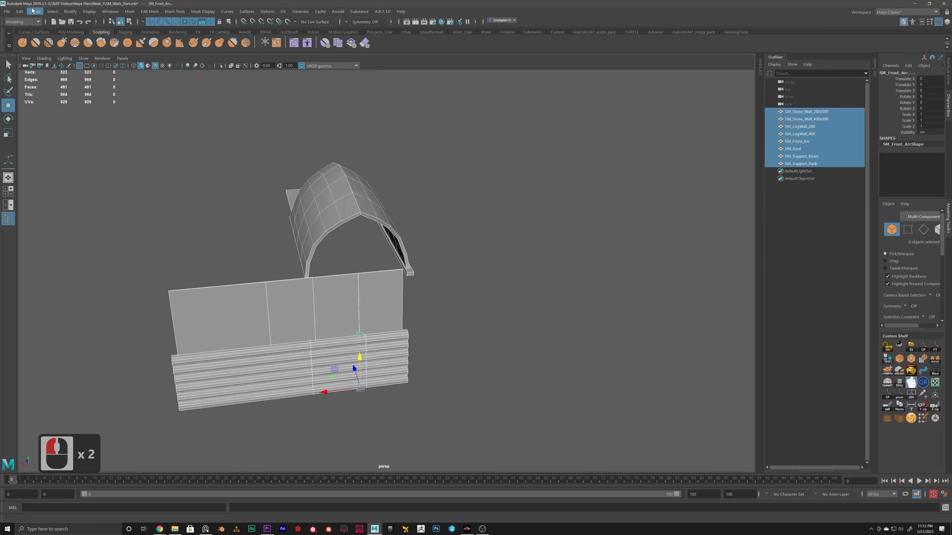
left_click(20, 12)
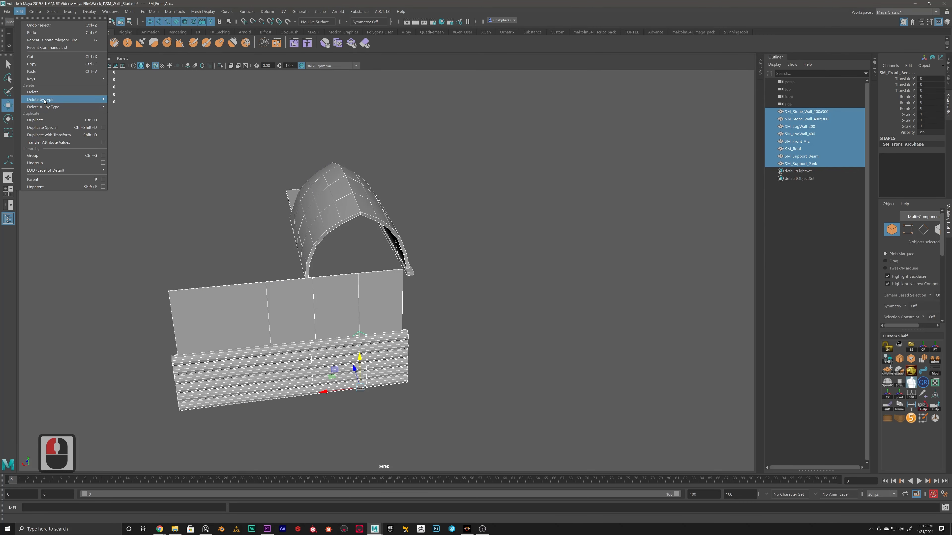
mouse_move(67, 100)
left_click(128, 113)
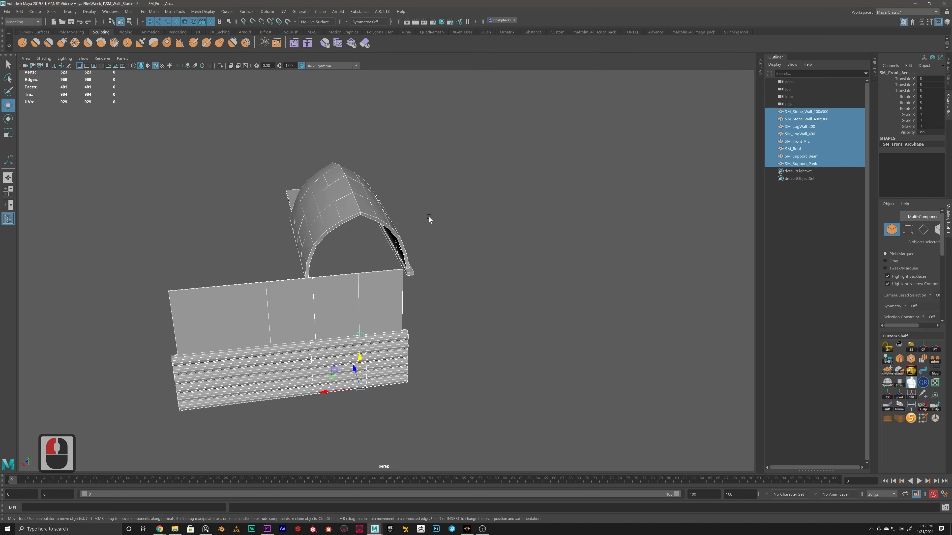
left_click(429, 216)
Step: Examine the roof mesh from several angles and compare it with the building concept art
left_click_drag(335, 250, 414, 208, "alt")
scroll(291, 276, "up", 1, "alt")
left_click(336, 263)
left_click_drag(370, 253, 404, 256, "alt")
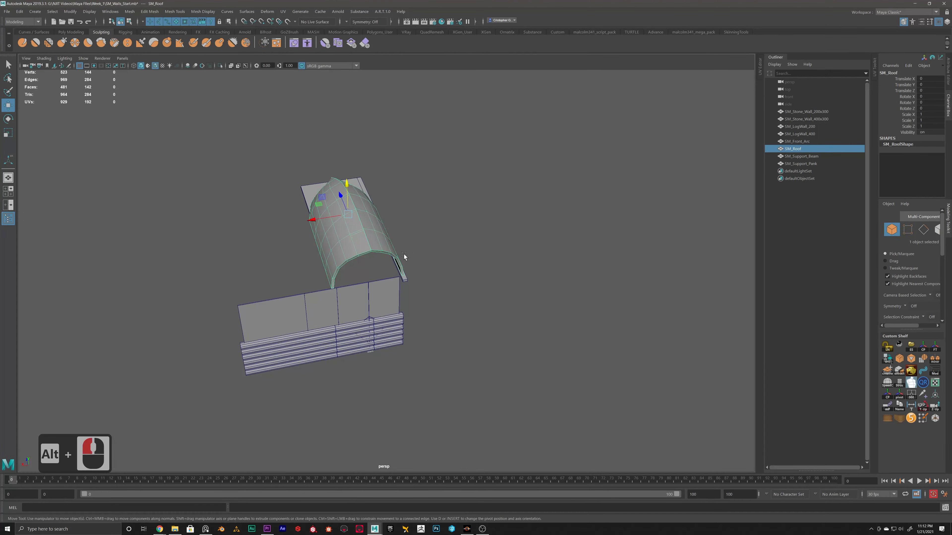
left_click_drag(421, 306, 375, 299, "alt")
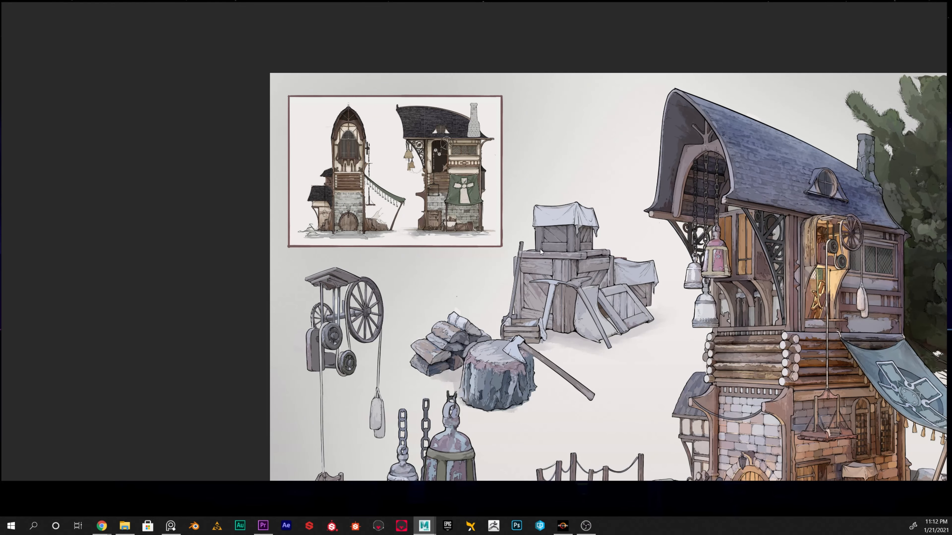
middle_click_drag(546, 220, 372, 179)
middle_click_drag(560, 325, 245, 195)
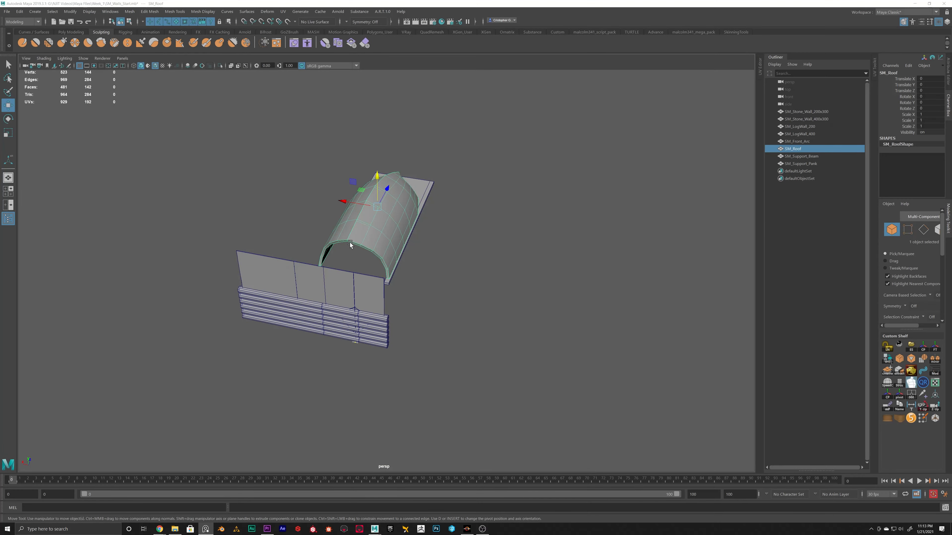
mouse_move(350, 242)
left_mouse_down("alt")
mouse_move(336, 244)
mouse_move(382, 242)
mouse_move(352, 242)
mouse_move(342, 252)
left_mouse_up("alt")
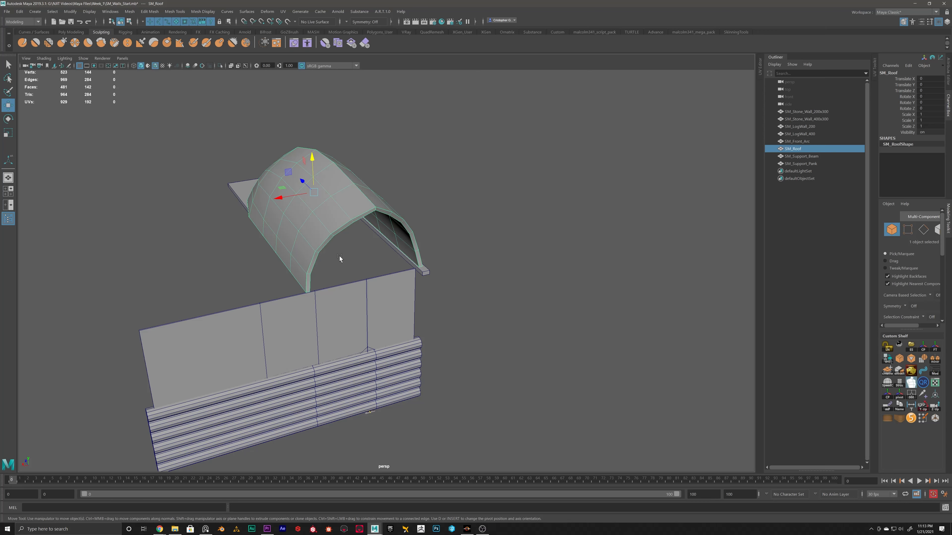
Step: In the front view, move the roof's pivot down to the centre of its bottom edge
left_click_drag(431, 272, 398, 269, "alt")
key("space")
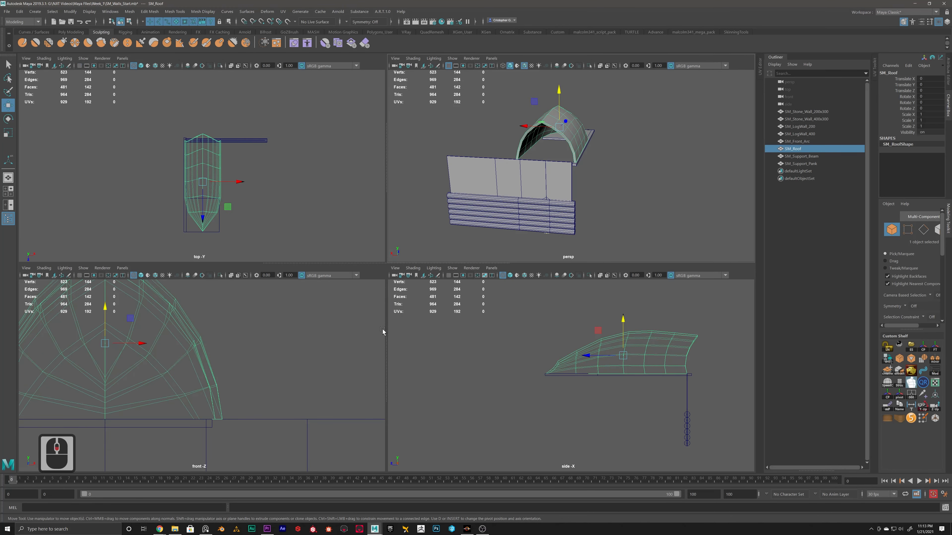
scroll(183, 358, "down", 14)
key("space")
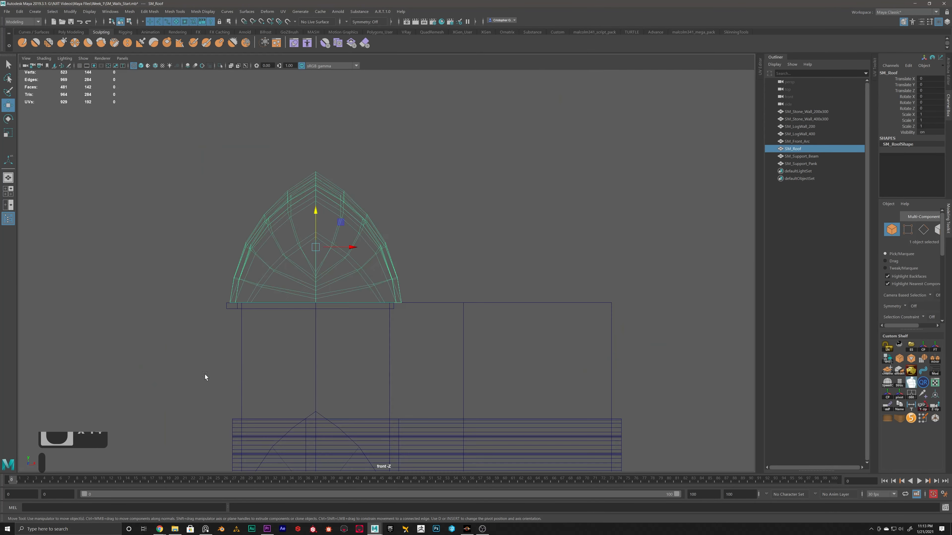
scroll(292, 227, "up", 13, "alt")
scroll(377, 249, "up", 2, "alt")
scroll(350, 260, "up", 2, "alt")
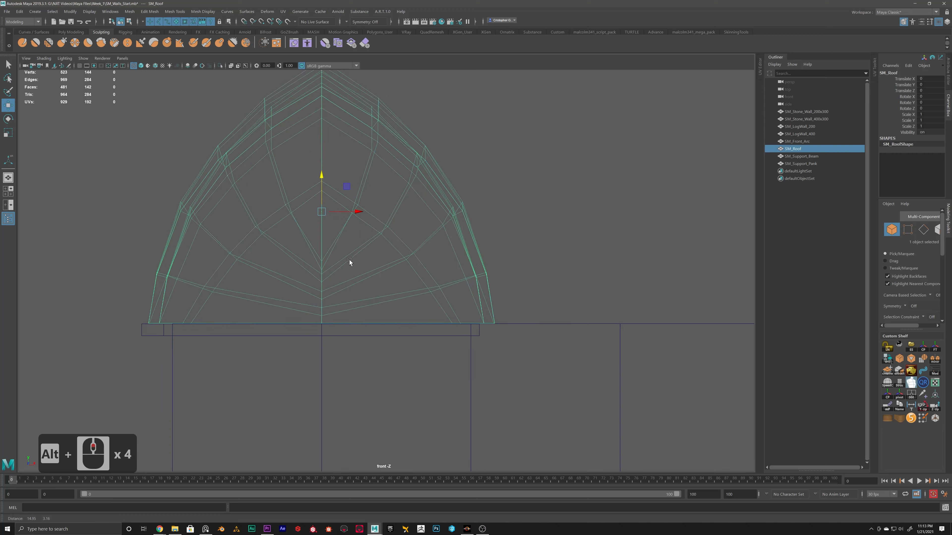
middle_click_drag(350, 260, 343, 263, "alt")
key("d")
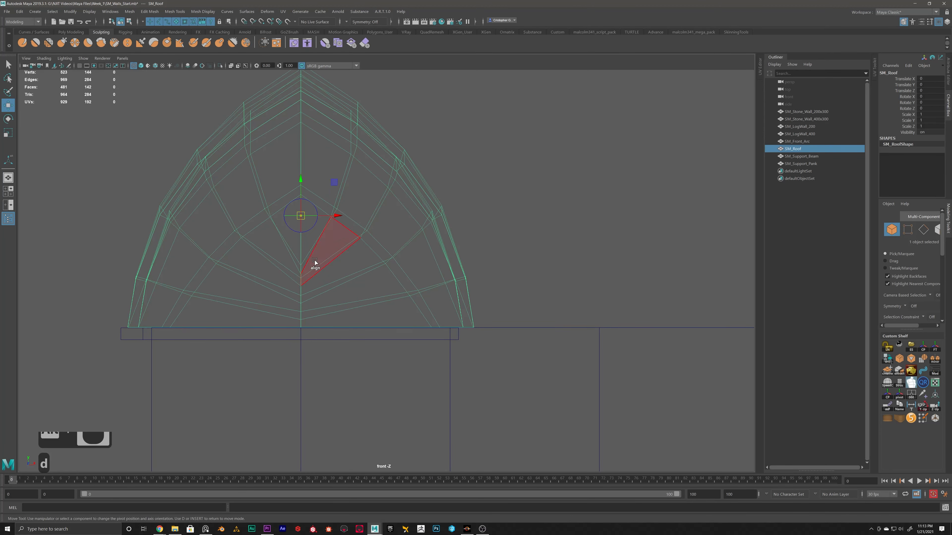
left_click(300, 180)
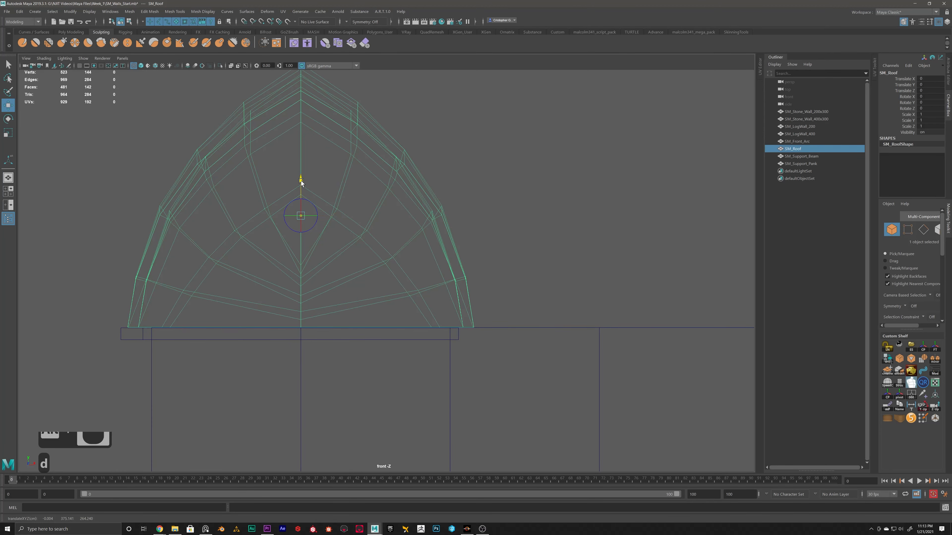
left_click(301, 329, "shift")
Step: Move the roof straight down about 300 units so its base aligns with the bottom of the log wall
scroll(327, 366, "down", 11, "alt")
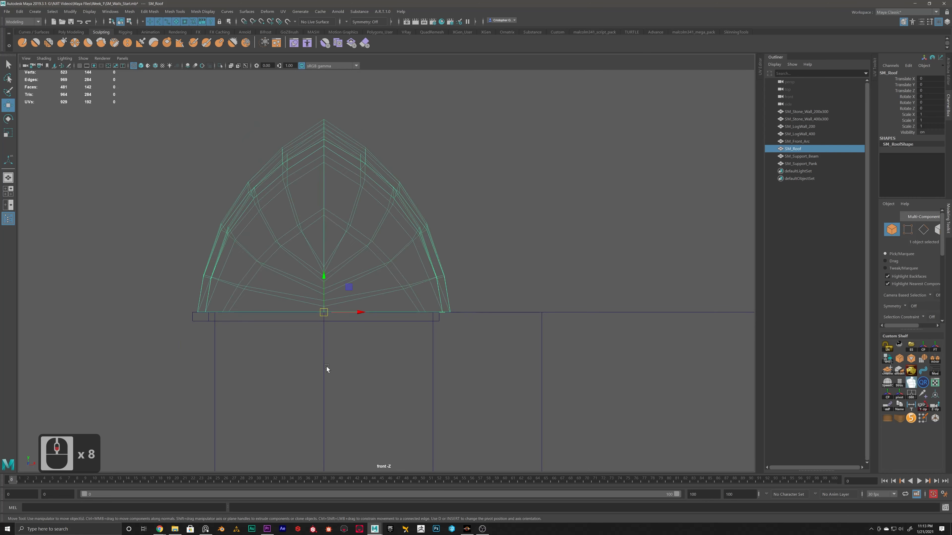
scroll(388, 277, "up", 7, "alt")
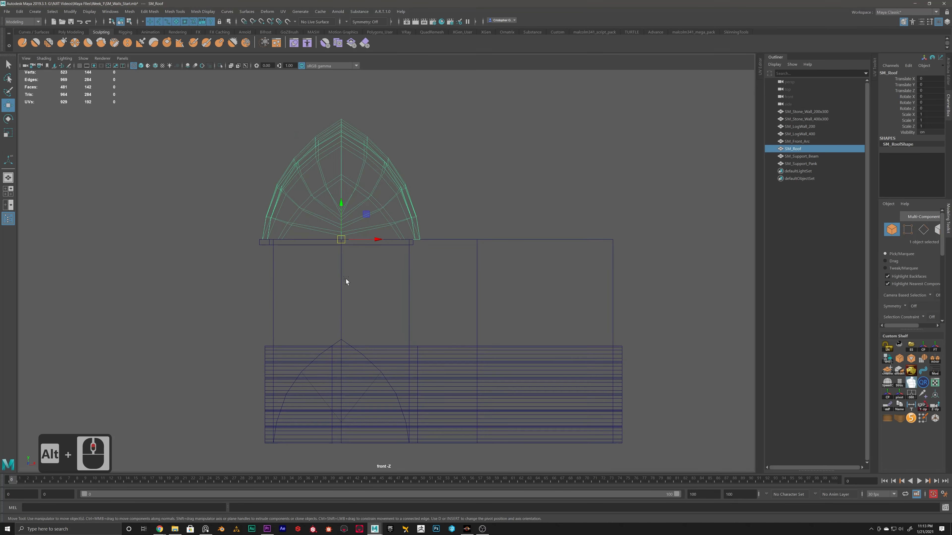
middle_click_drag(344, 307, 348, 286, "alt")
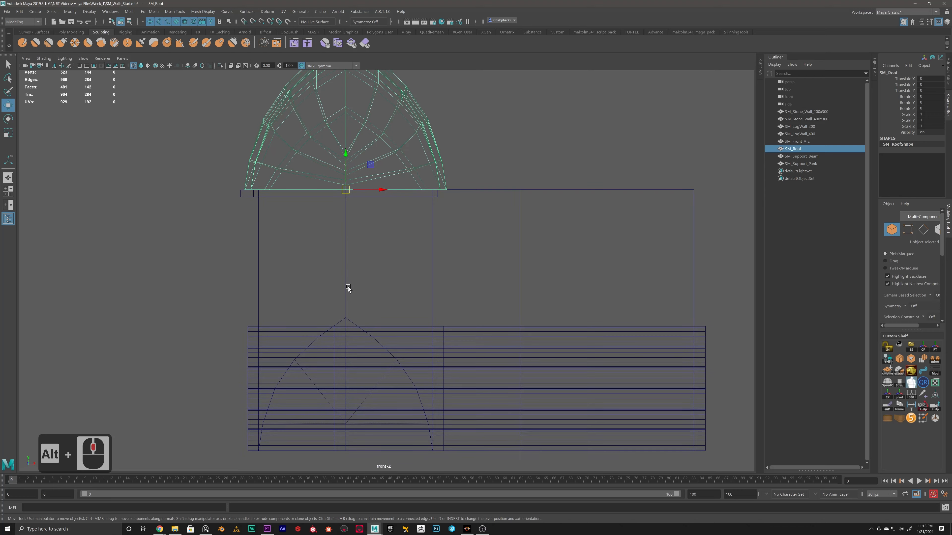
key("x")
left_click_drag(345, 156, 353, 450)
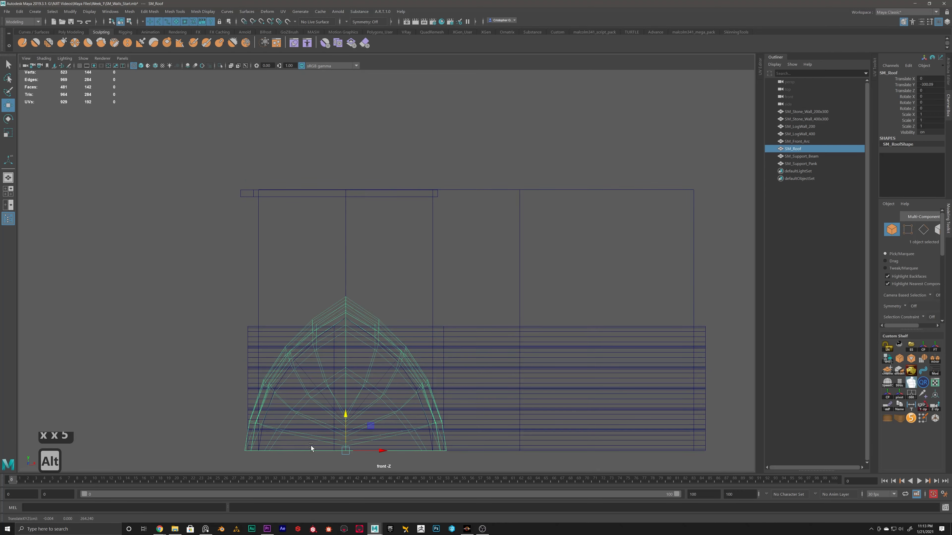
middle_click_drag(391, 429, 398, 333, "alt")
scroll(398, 332, "up", 3, "alt")
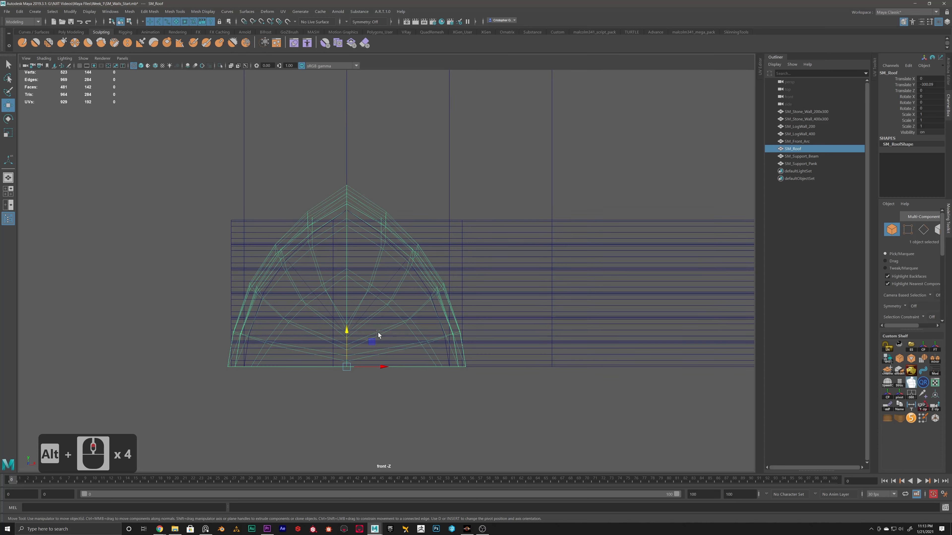
key("v")
left_click_drag(347, 331, 520, 367)
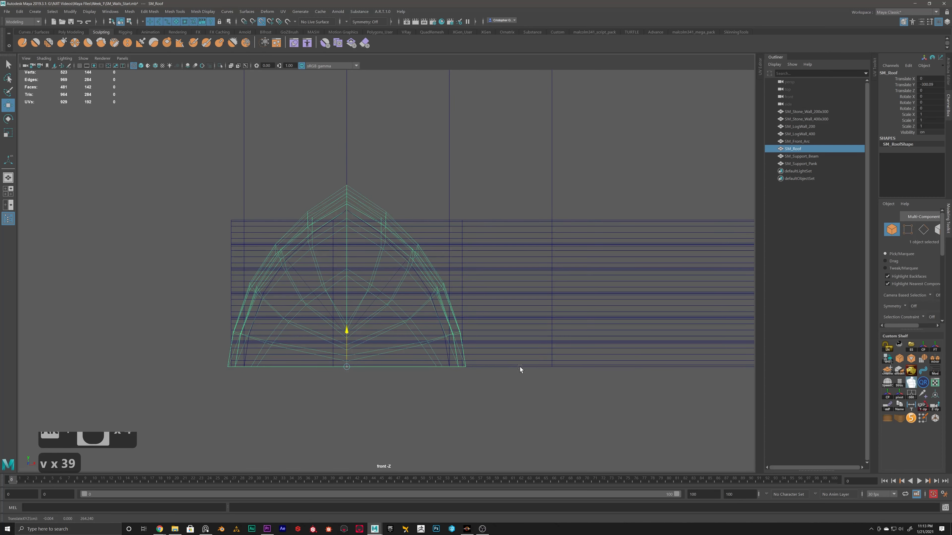
Step: Select the support beam and move its pivot down to its bottom edge
scroll(389, 372, "down", 15)
middle_click_drag(407, 194, 407, 231, "alt")
scroll(407, 231, "up", 5)
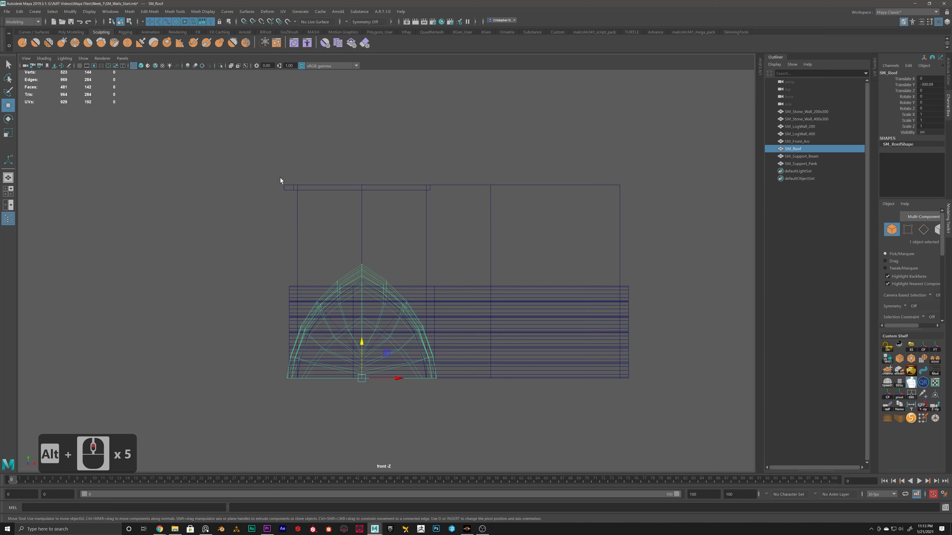
left_click(286, 187)
middle_click_drag(301, 203, 387, 251, "alt")
scroll(293, 206, "up", 5)
scroll(382, 251, "up", 7)
key("d")
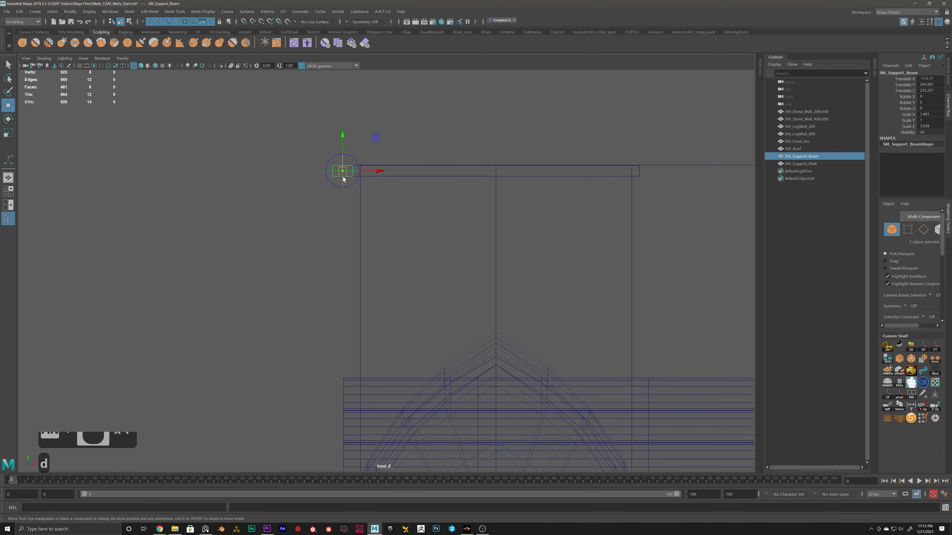
left_click(342, 135)
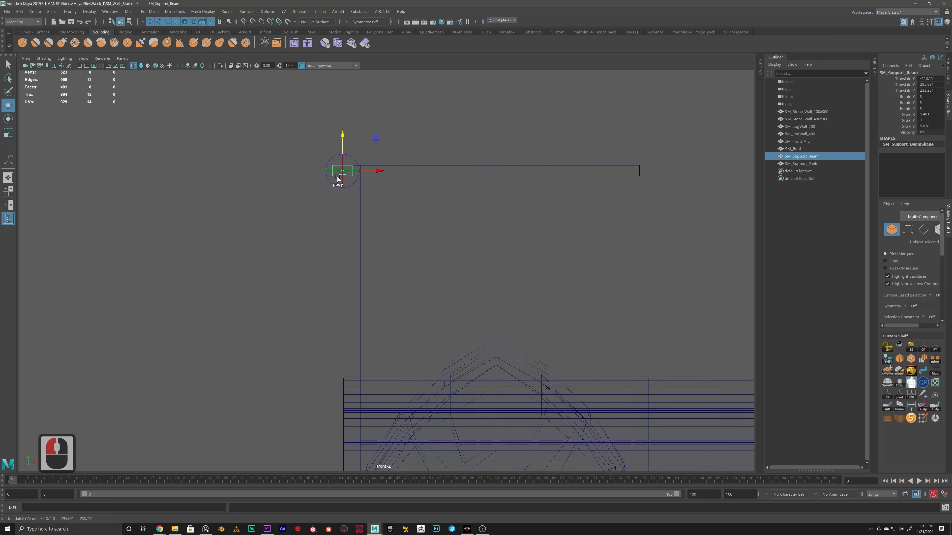
left_click(337, 177, "shift")
key("d")
Step: Snap the support beam to the centre of the roof's base, at Translate X 0 and Y 4.011
scroll(407, 253, "down", 7)
scroll(408, 252, "down", 6, "alt")
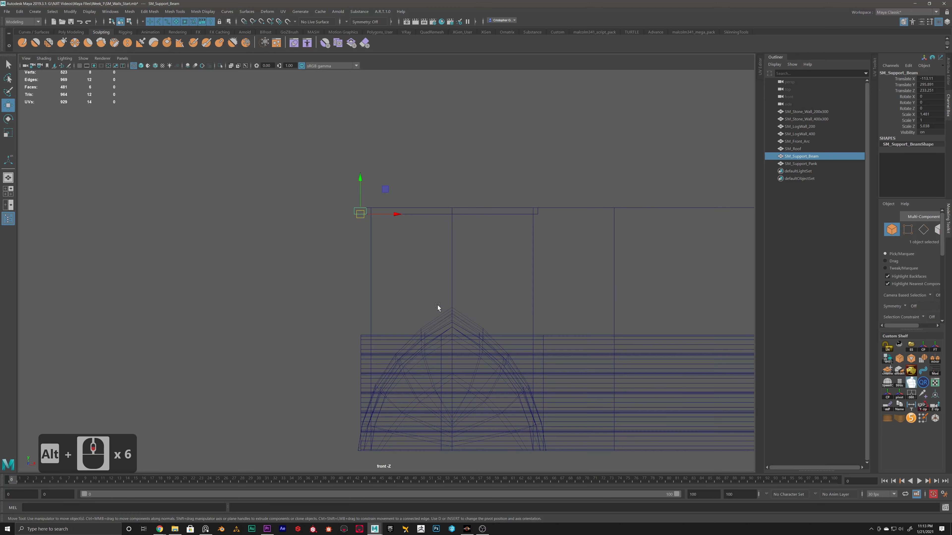
middle_click_drag(421, 299, 385, 268, "alt")
key("v")
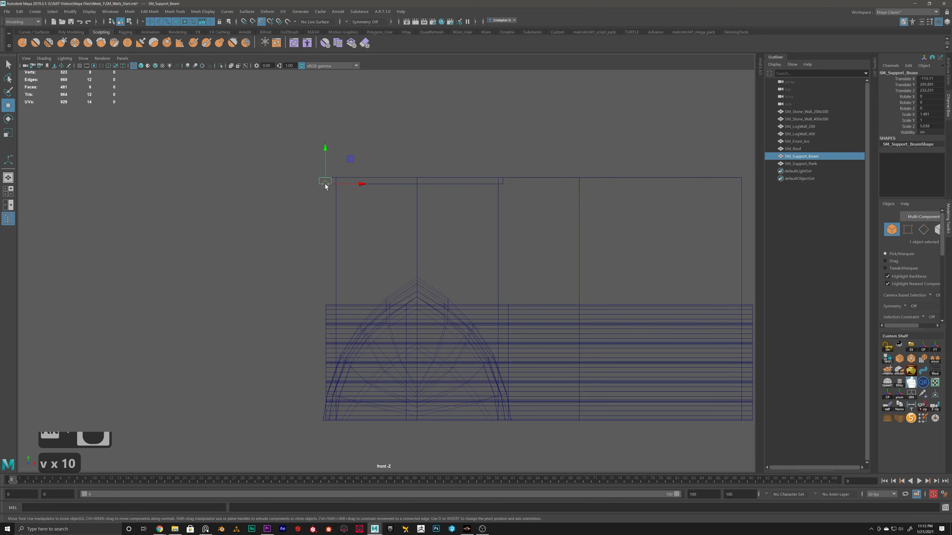
left_click_drag(325, 183, 412, 424)
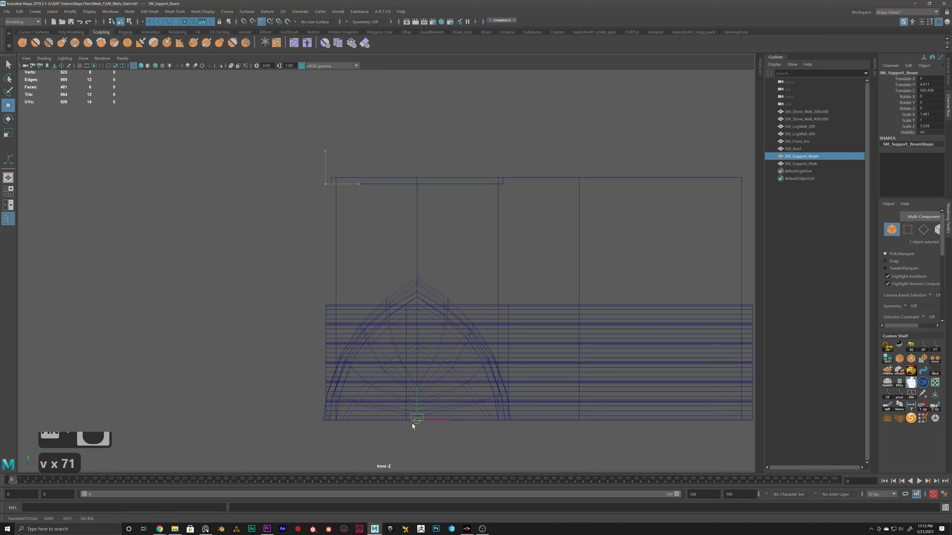
Step: Show the front view's grid and check the support beam's pivot against the grid origin
scroll(450, 414, "down", 11, "alt")
scroll(450, 414, "up", 3, "alt")
scroll(449, 415, "up", 3, "alt")
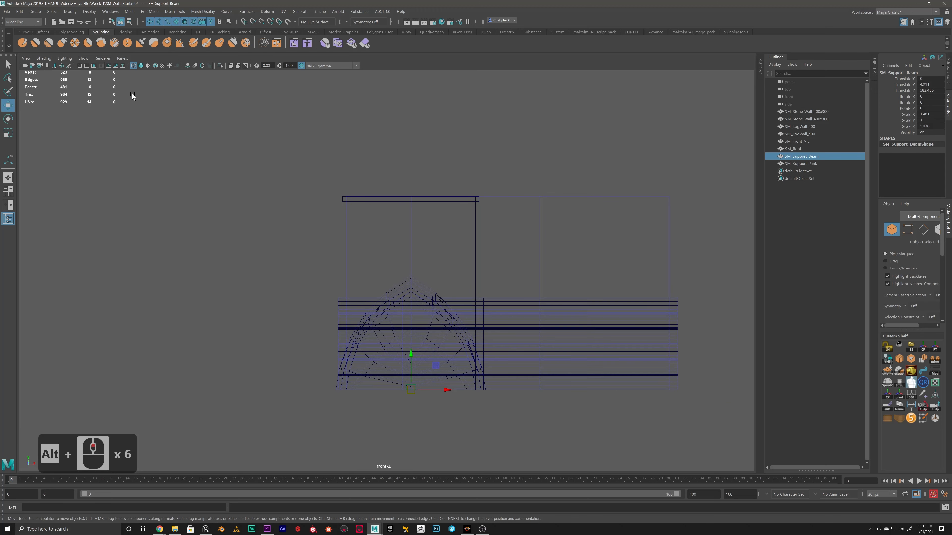
left_click(80, 65)
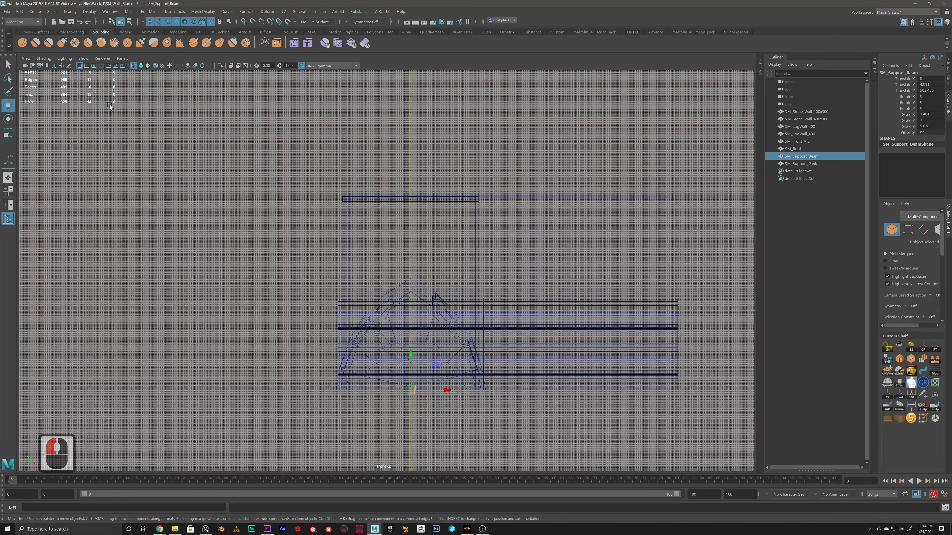
middle_click_drag(467, 376, 458, 363, "alt")
scroll(458, 363, "up", 20, "alt")
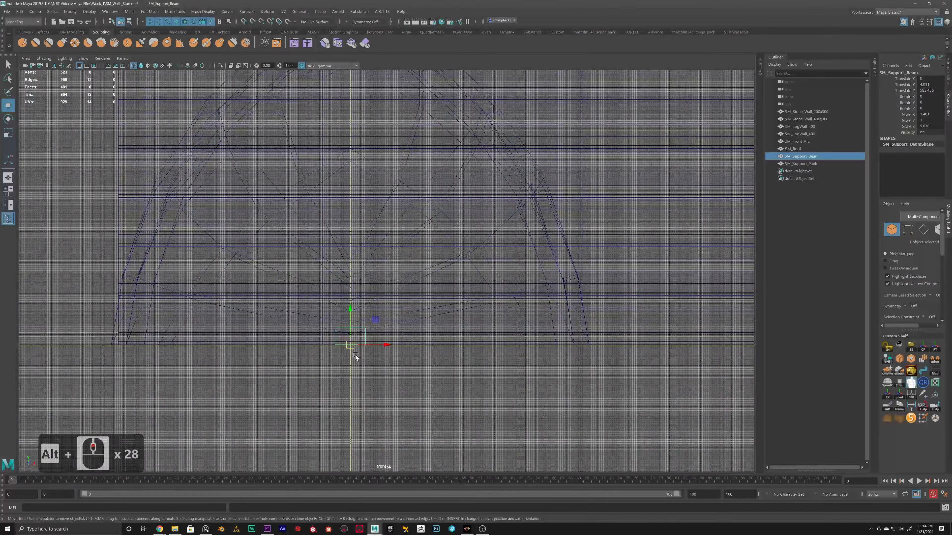
scroll(367, 250, "down", 20)
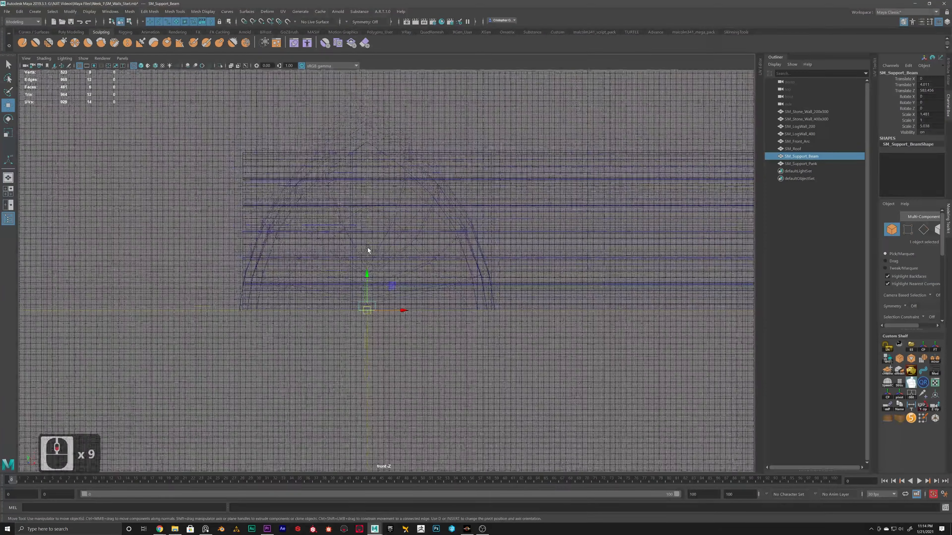
middle_click_drag(401, 207, 391, 249, "alt")
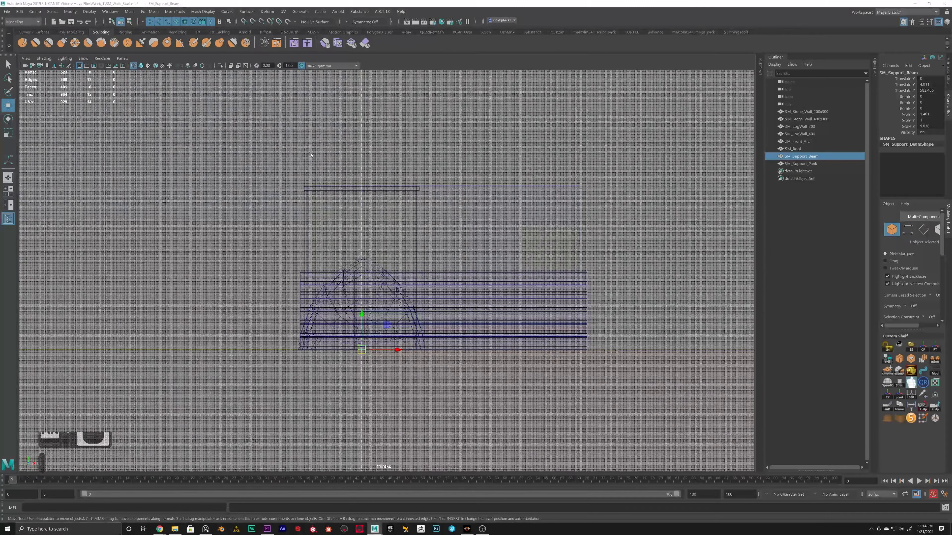
Step: Select the support plank and hide the grid in the front view
key("space")
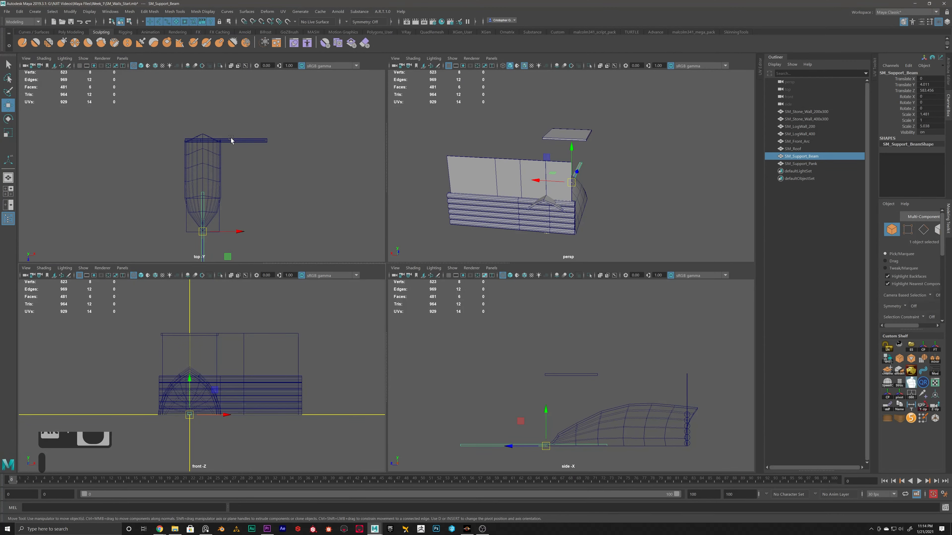
left_click_drag(266, 137, 306, 173)
left_click(571, 133)
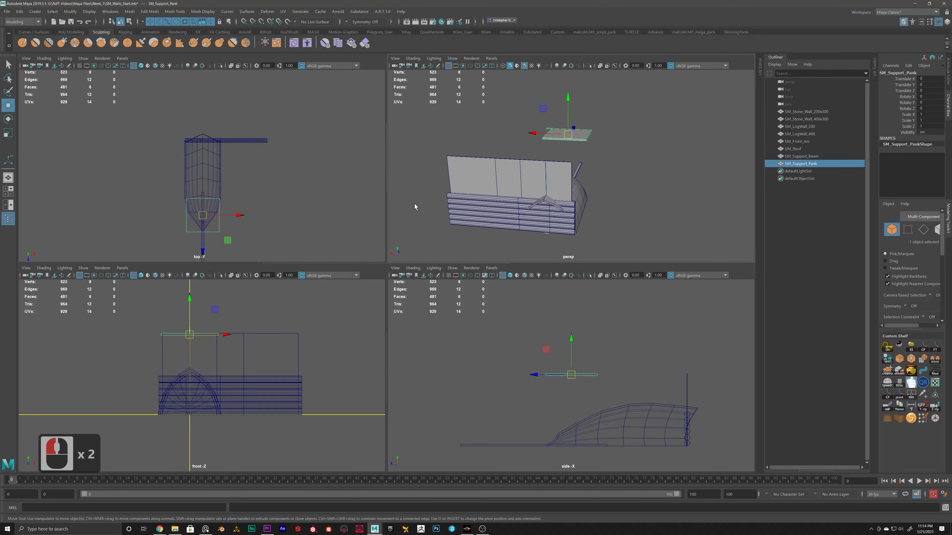
scroll(243, 194, "up", 3)
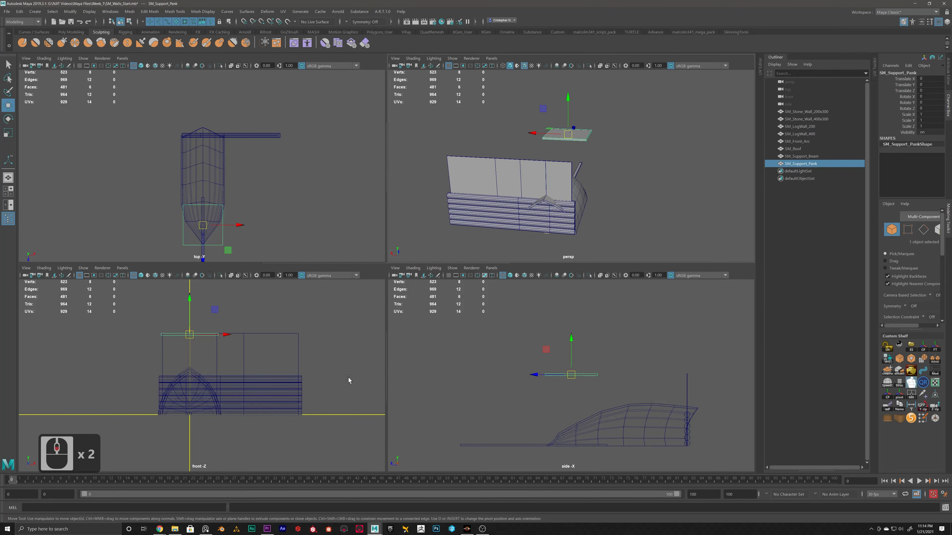
key("space")
scroll(214, 328, "up", 18)
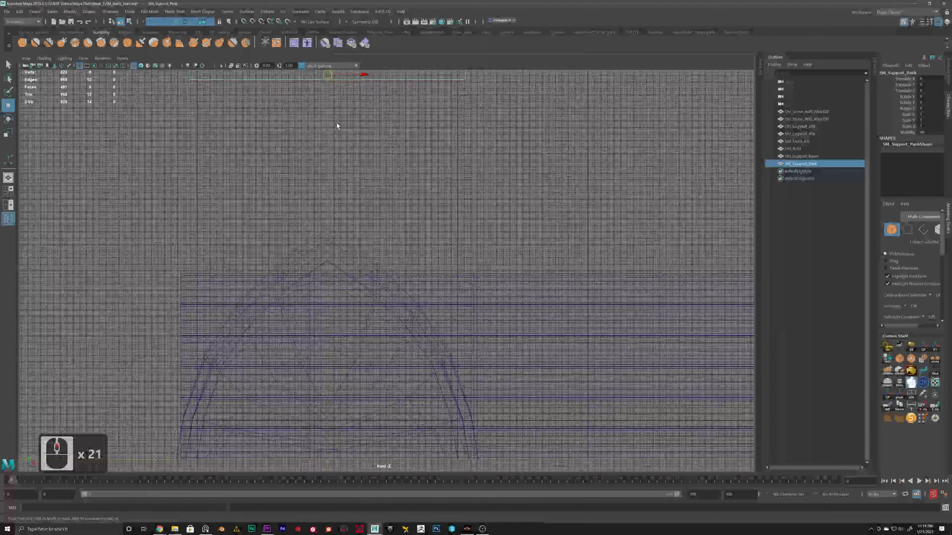
scroll(337, 123, "up", 1)
middle_click_drag(336, 123, 364, 234, "alt")
left_click(80, 65)
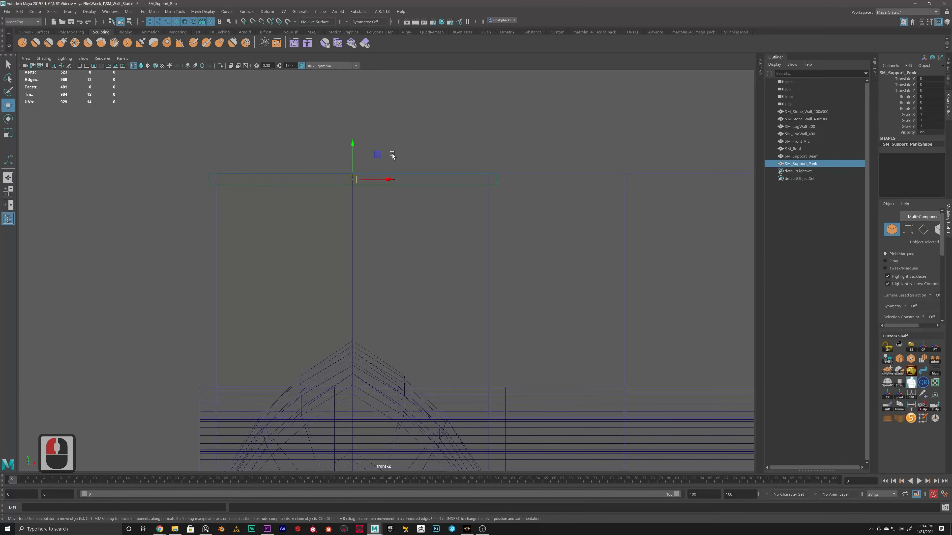
Step: Move the support plank's pivot straight down to the centre of its bottom edge
middle_click_drag(365, 170, 361, 206, "alt")
scroll(359, 206, "up", 4)
scroll(360, 206, "up", 7)
key("d")
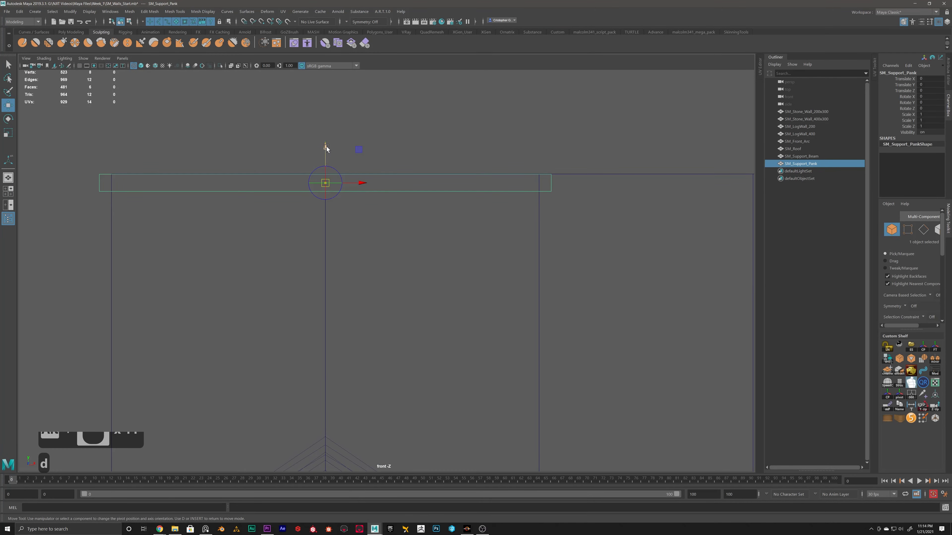
left_click_drag(325, 147, 363, 198)
left_click(355, 193, "shift")
key("d")
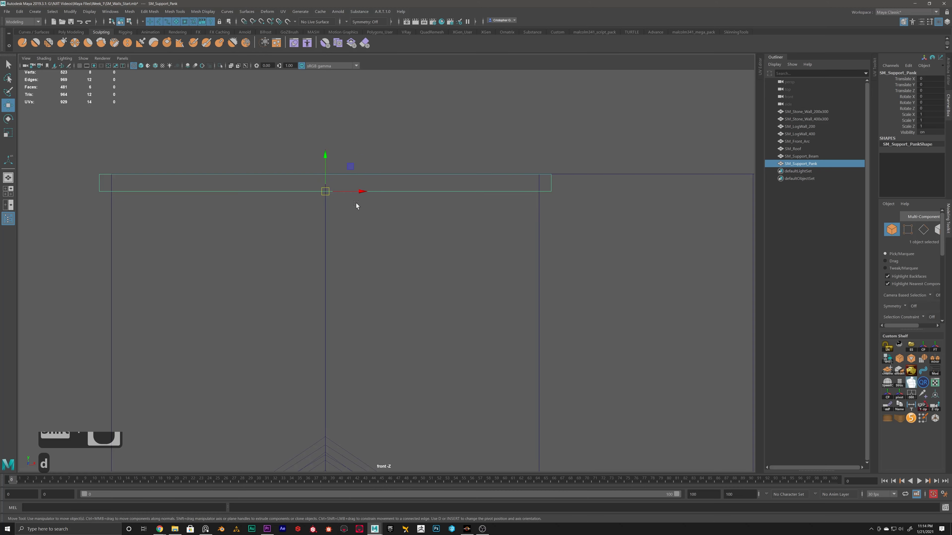
Step: Snap the support plank straight down about 392 units so its base aligns with the bottom of the other pieces
scroll(354, 233, "down", 18)
scroll(354, 234, "down", 4)
middle_click_drag(383, 334, 365, 226, "alt")
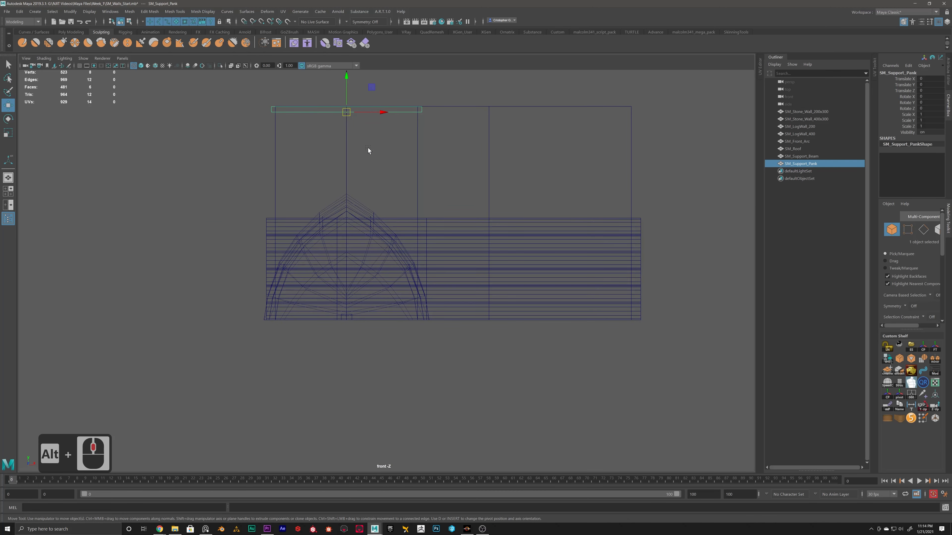
middle_click_drag(388, 191, 374, 200, "alt")
key("v")
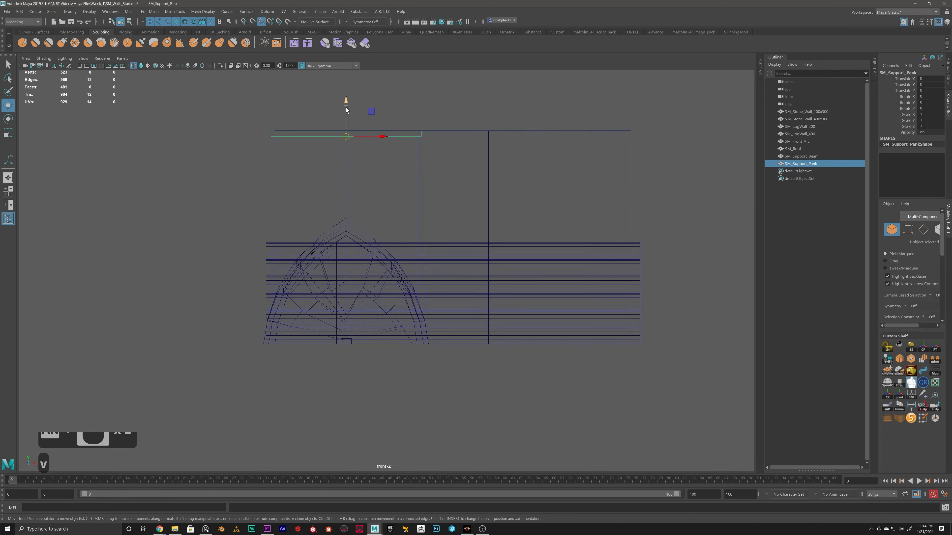
left_click_drag(346, 105, 359, 346)
scroll(427, 279, "down", 5)
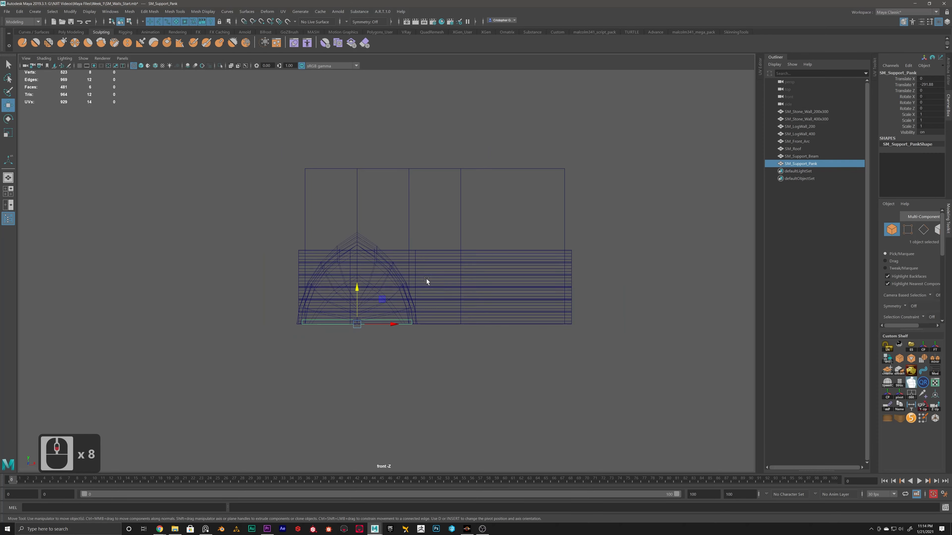
Step: In the perspective view, examine the stone walls, log walls and roof one at a time
key("space")
key("space")
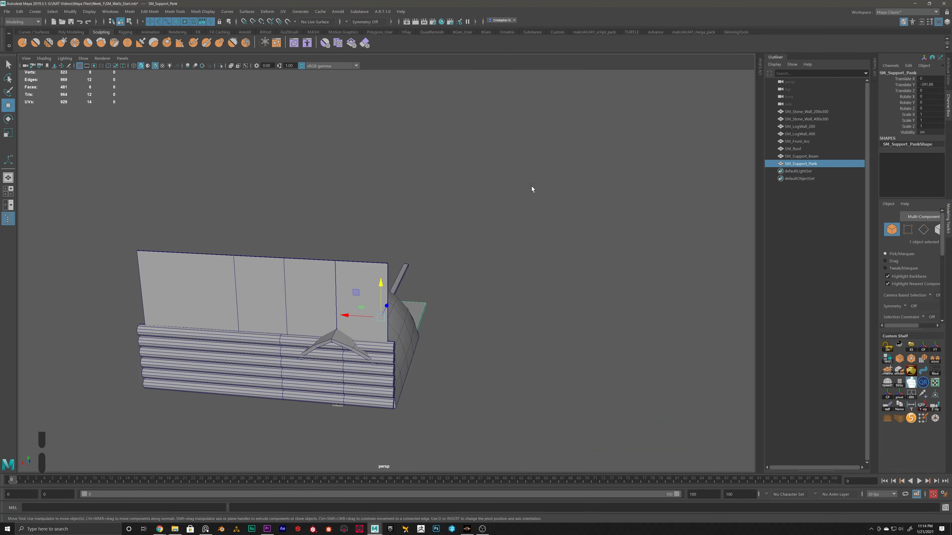
left_click_drag(532, 187, 447, 247, "alt")
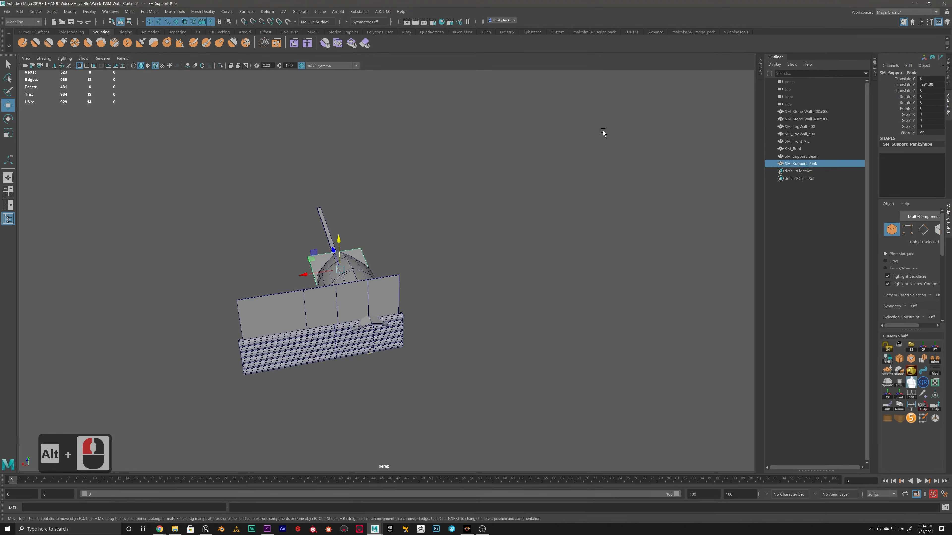
left_click(806, 111)
left_click(806, 119)
left_click(805, 127)
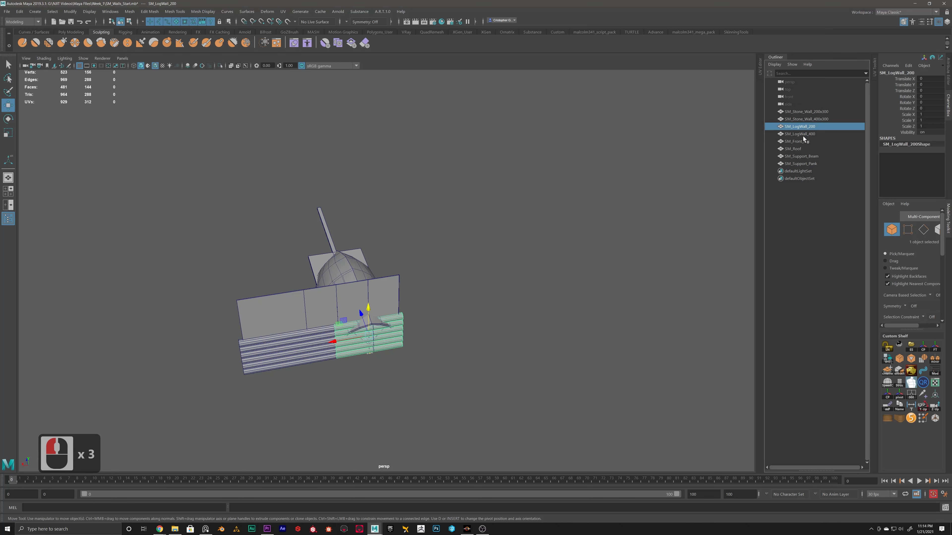
left_click(803, 134)
left_click(806, 149)
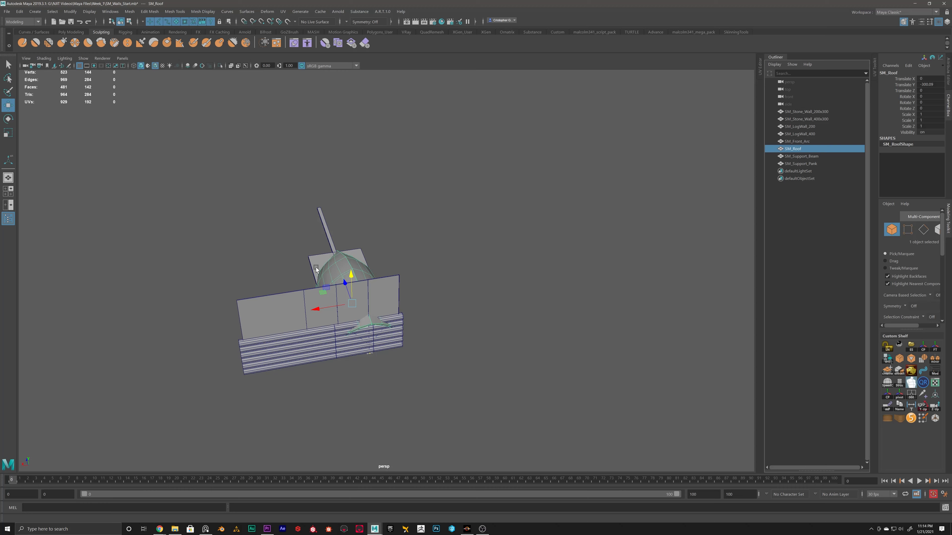
Step: Try setting the translation and rotation of all eight building pieces to 0, and undo the change
left_click_drag(354, 141, 645, 313)
left_click(924, 79)
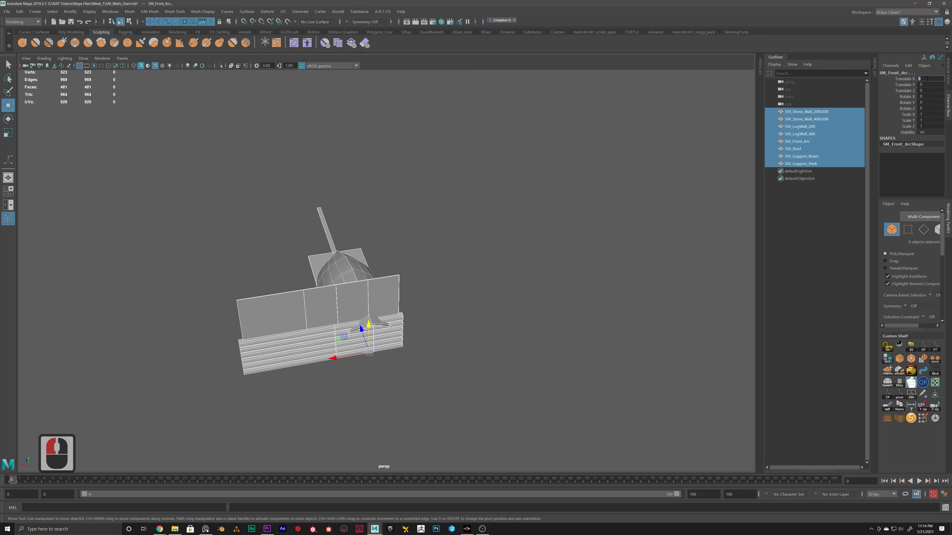
left_click_drag(928, 79, 924, 110)
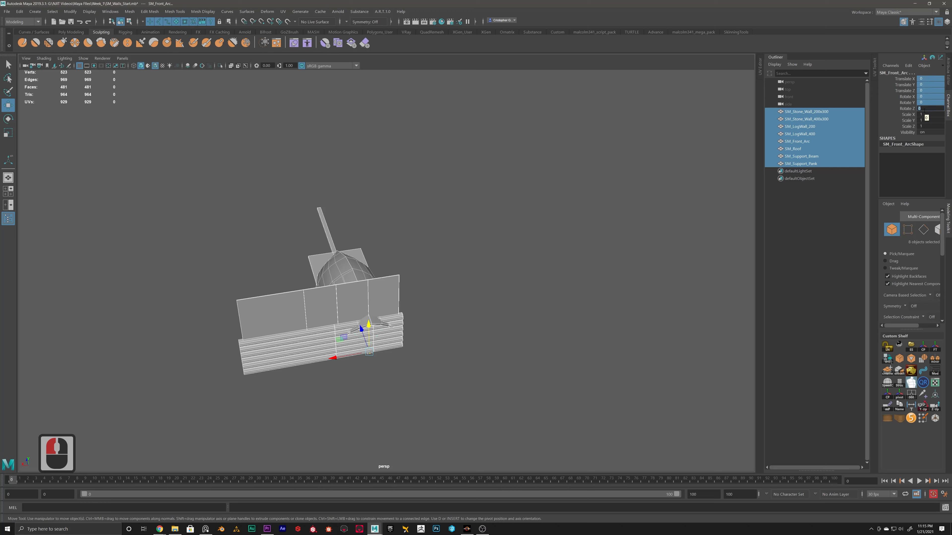
type("0")
key("Return")
left_click_drag(375, 338, 318, 296, "alt")
key("ctrl+z")
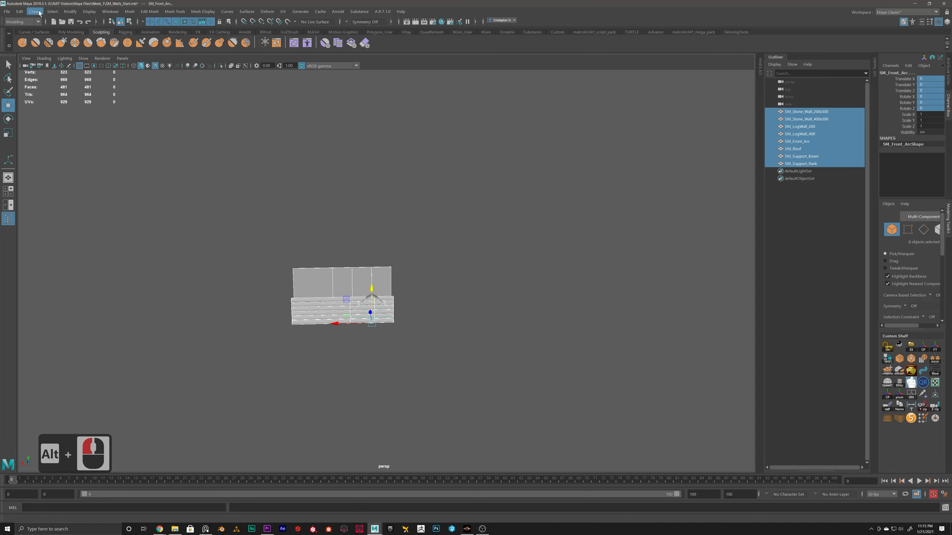
Step: Freeze the transformations of all eight building pieces, and clear the selection
left_click(70, 11)
left_click(104, 69)
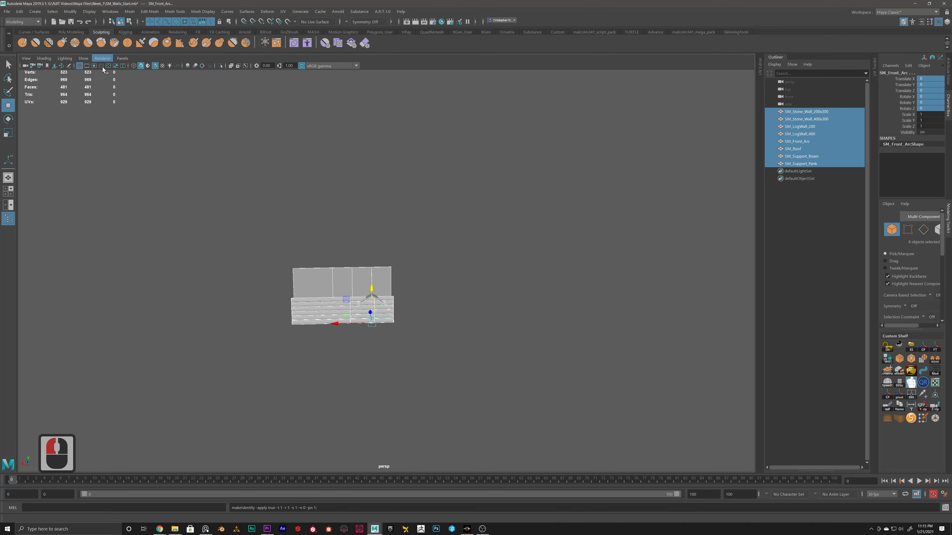
left_click(405, 264)
Step: Reselect all eight building pieces and set their Translate and Rotate X, Y and Z values to 0
left_click_drag(448, 219, 261, 356)
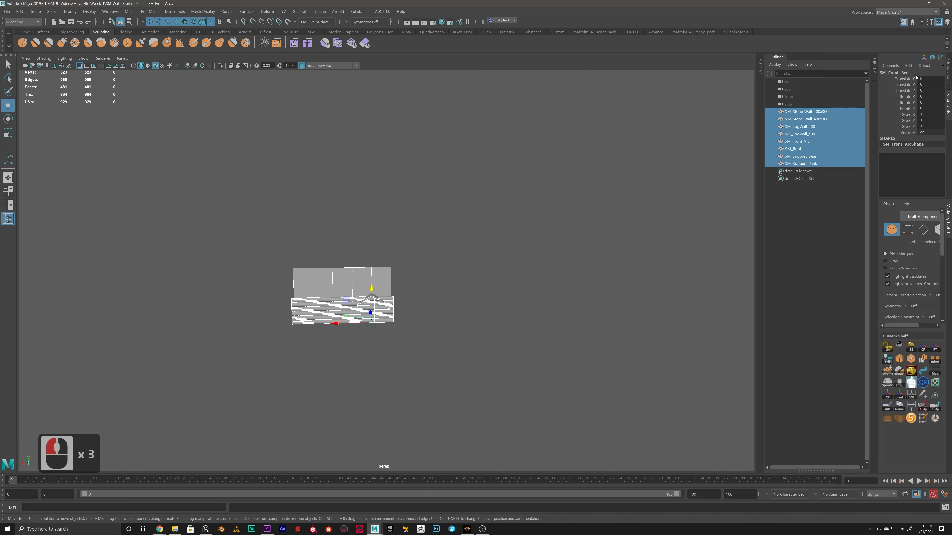
left_click_drag(921, 79, 922, 108)
type("0")
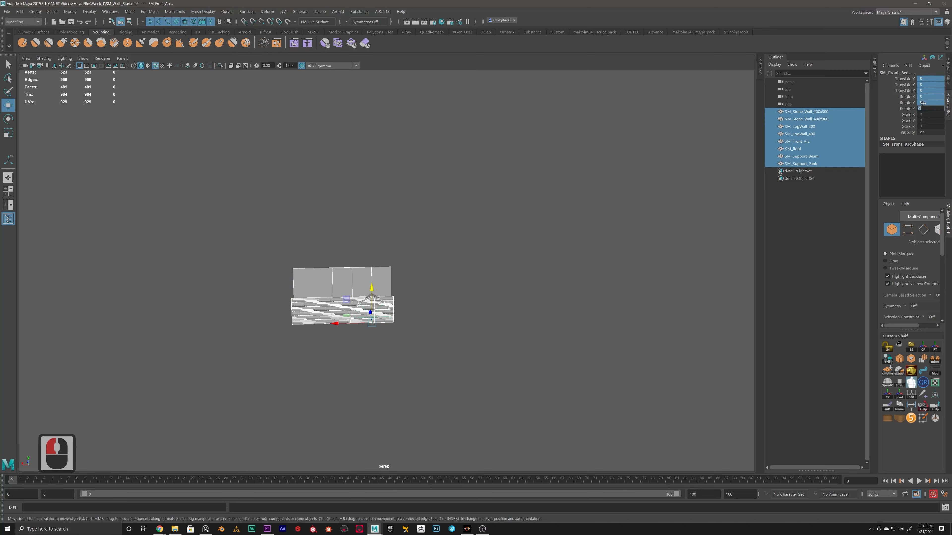
key("Return")
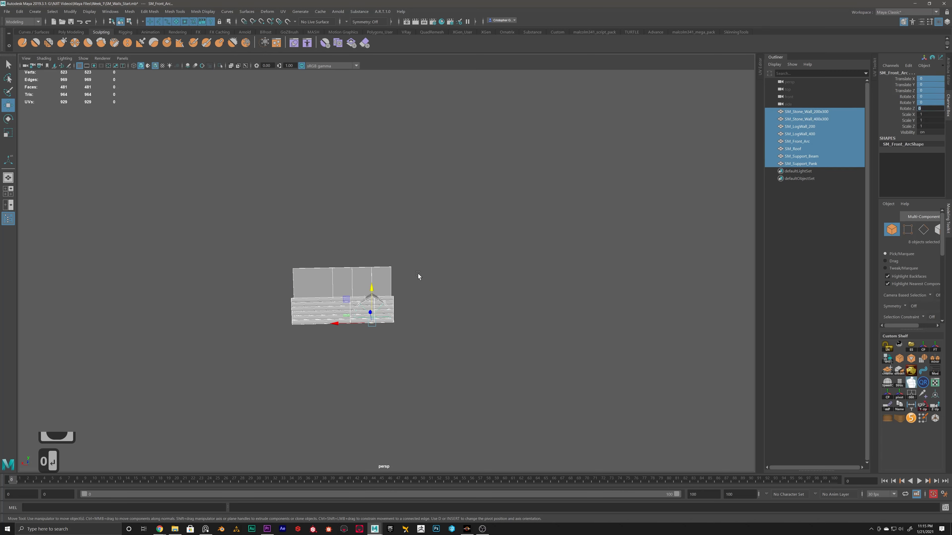
Step: Test the roof's zeroed position by raising it to Translate Y 614.292 and resetting Translate Y to 0
left_click_drag(418, 276, 325, 150, "alt")
left_click(321, 307)
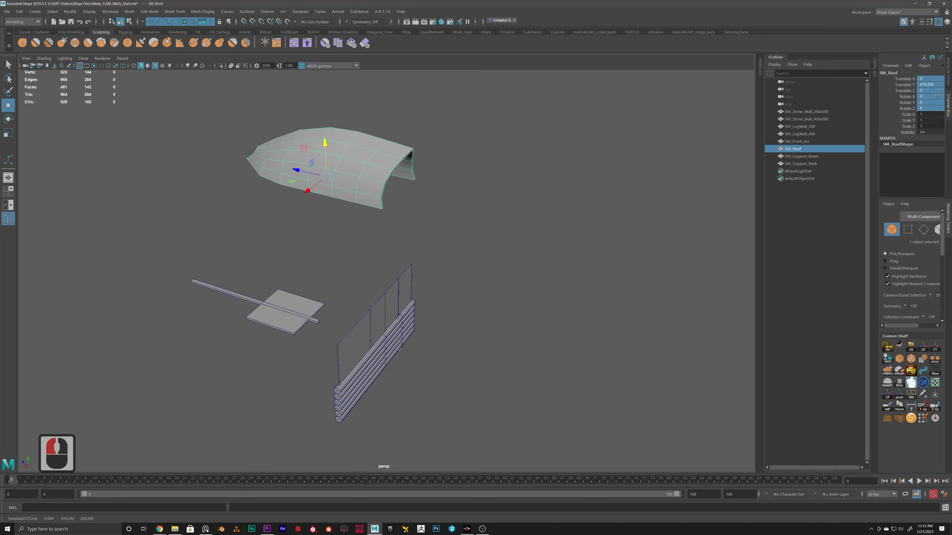
double_click(933, 85)
type("0")
key("Return")
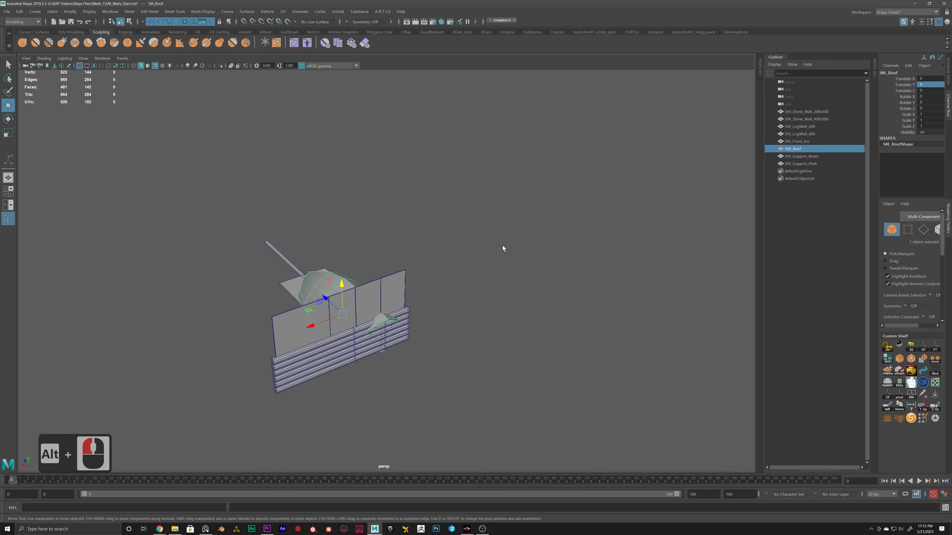
left_click(503, 246)
Step: Select all eight building pieces, from the 200x300 stone wall to the support plank, and hide them
left_click_drag(420, 288, 484, 273, "alt")
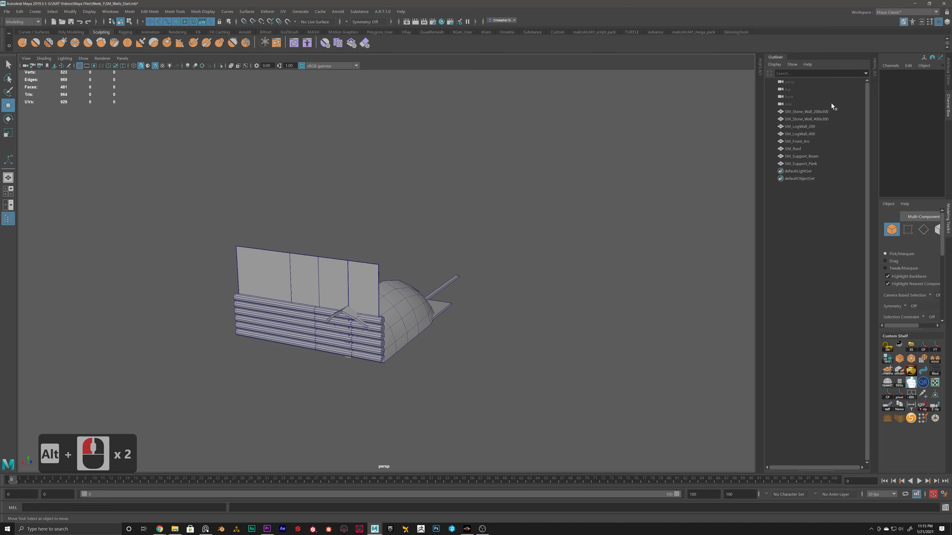
left_click(810, 111)
left_click(802, 164, "shift")
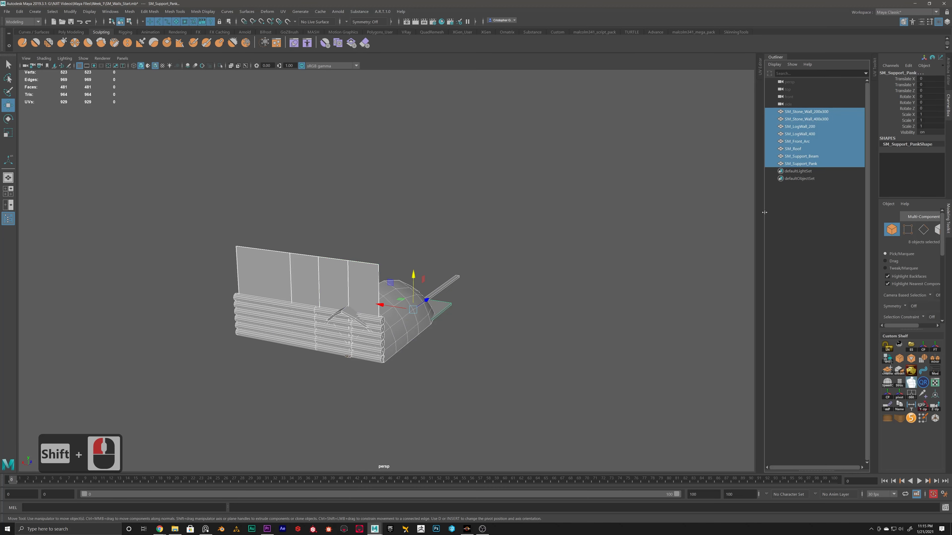
key("ctrl+h")
Step: Show only the 200x300 and 400x300 stone walls
left_click(811, 111)
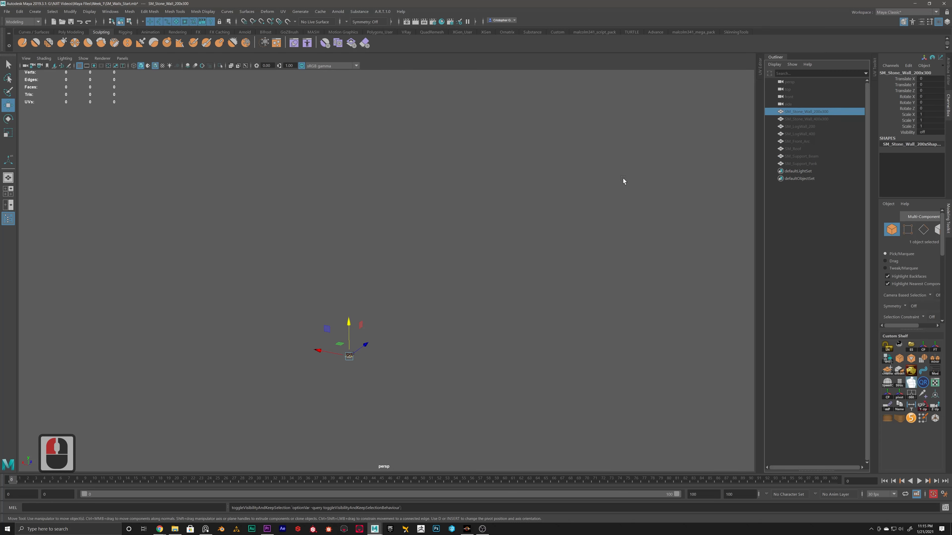
key("ctrl+h")
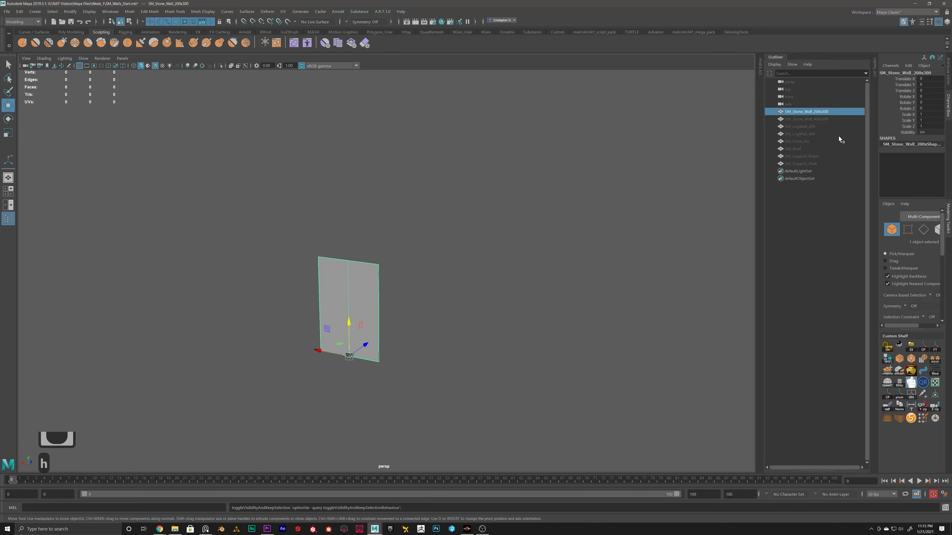
left_click(809, 119)
key("ctrl+h")
Step: Rotate the 400x300 stone wall to Rotate Y -90 with stepped rotation, perpendicular to the 200x300 wall
left_click_drag(375, 299, 382, 358, "alt")
middle_click_drag(381, 359, 396, 324, "alt")
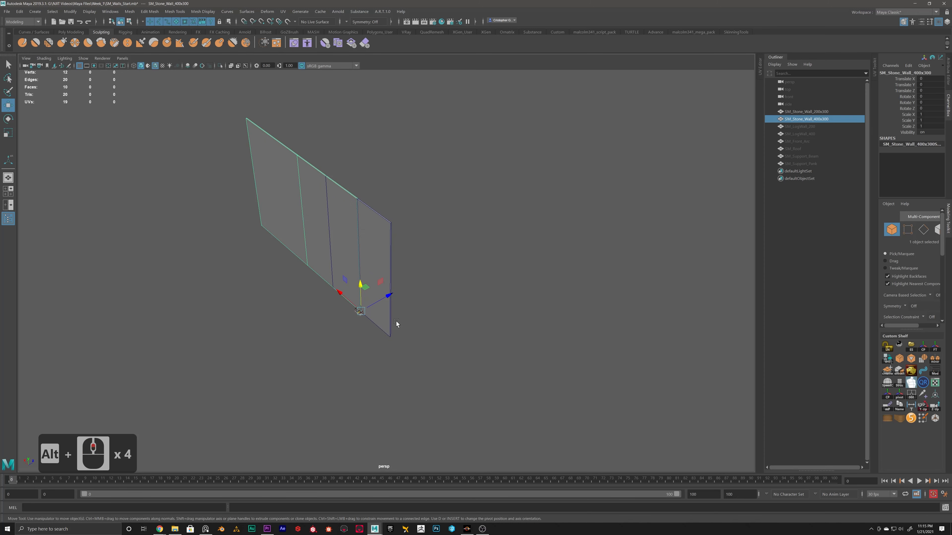
key("e")
key("j")
left_click_drag(374, 332, 343, 340)
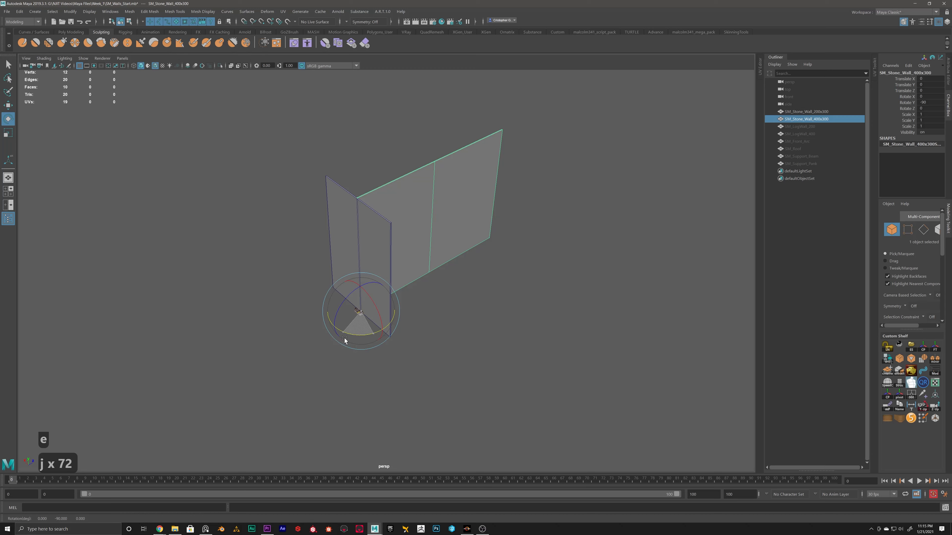
left_click_drag(436, 298, 449, 304, "alt")
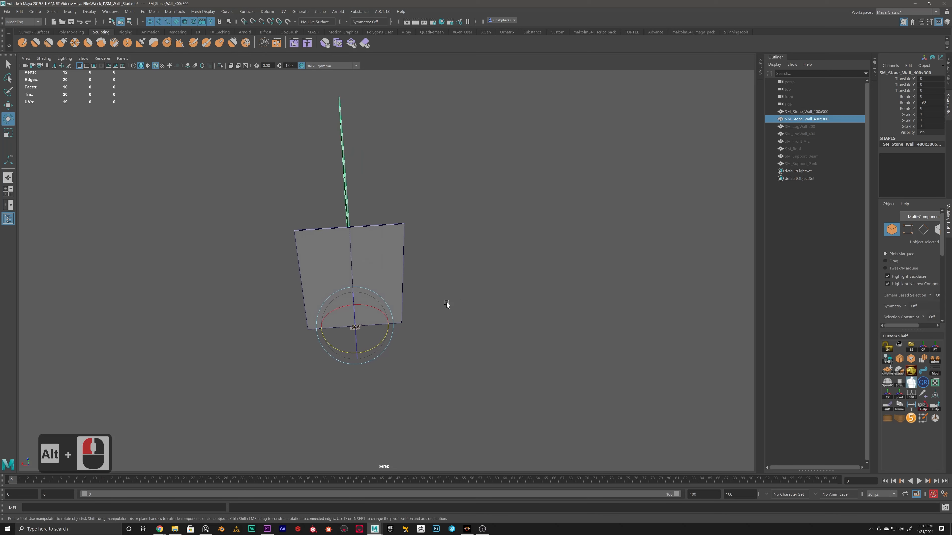
Step: Vertex-snap the 400x300 stone wall to one end of the 200x300 stone wall, at Translate X -100
key("w")
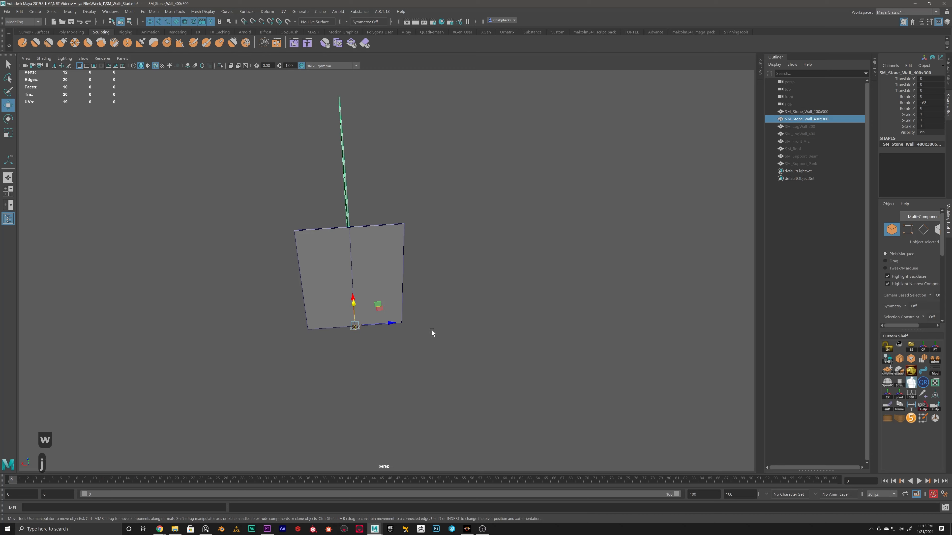
left_click_drag(432, 330, 401, 320, "alt")
right_click_drag(400, 320, 385, 329, "alt")
key("v")
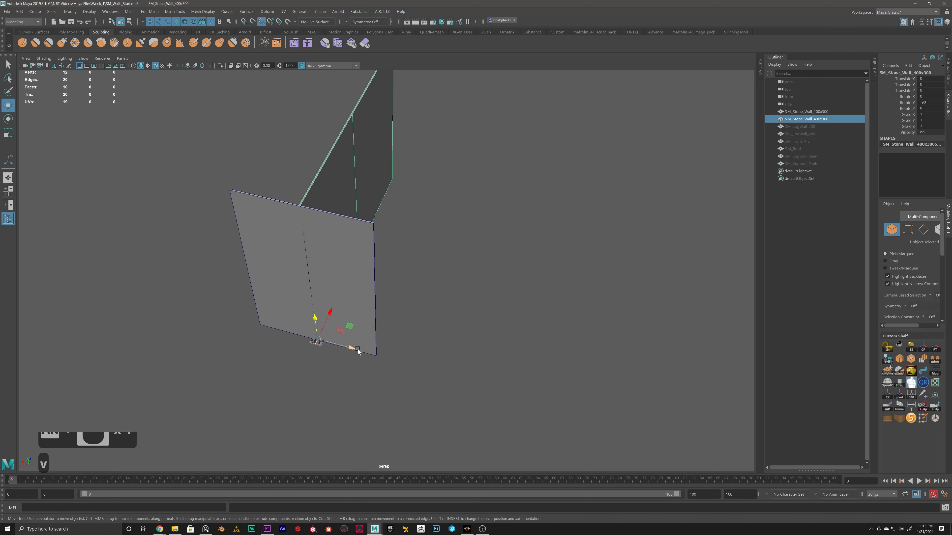
left_click_drag(358, 349, 461, 264)
scroll(381, 354, "down", 6)
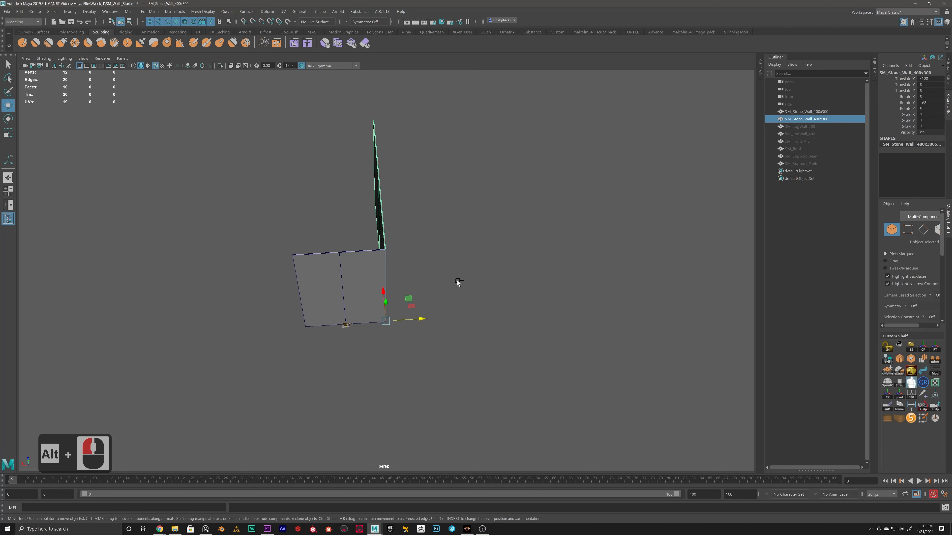
Step: Duplicate the 400x300 stone wall and snap the copy to the opposite end of the 200x300 wall, at Translate X 100
key("ctrl+d")
scroll(465, 322, "up", 3, "alt")
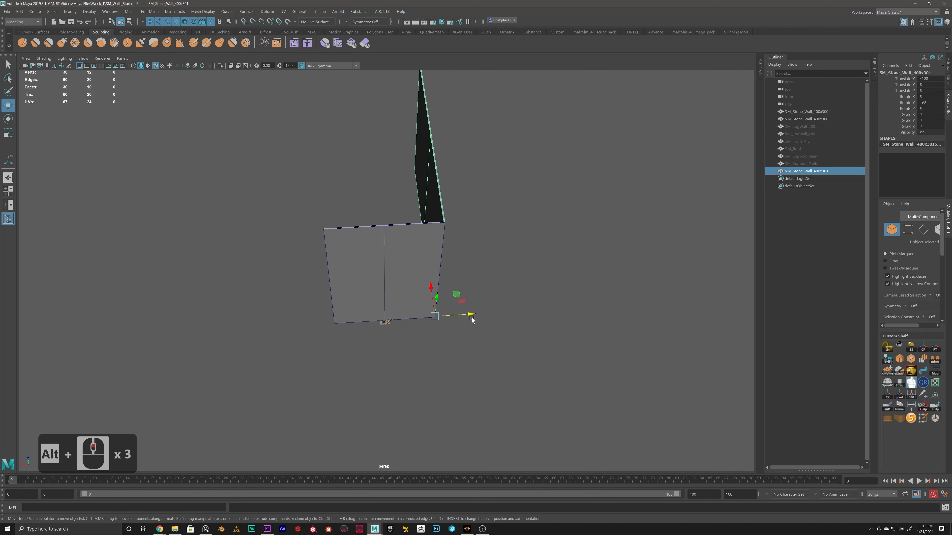
left_click_drag(471, 315, 342, 318)
scroll(341, 317, "up", 2, "alt")
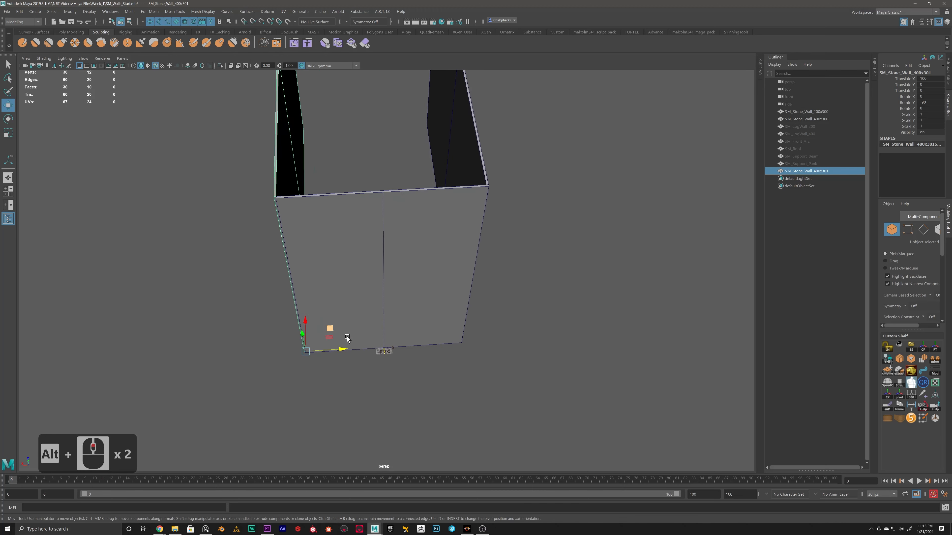
scroll(418, 339, "up", 2, "alt")
left_click_drag(403, 370, 404, 373)
Step: Duplicate the 200x300 stone wall and snap the copy to the open far end of the long walls, at Translate Z 401
scroll(484, 300, "down", 8, "alt")
left_click_drag(505, 276, 447, 272, "alt")
left_click(361, 221)
left_click_drag(380, 296, 420, 326, "alt")
middle_click_drag(420, 326, 381, 308, "alt")
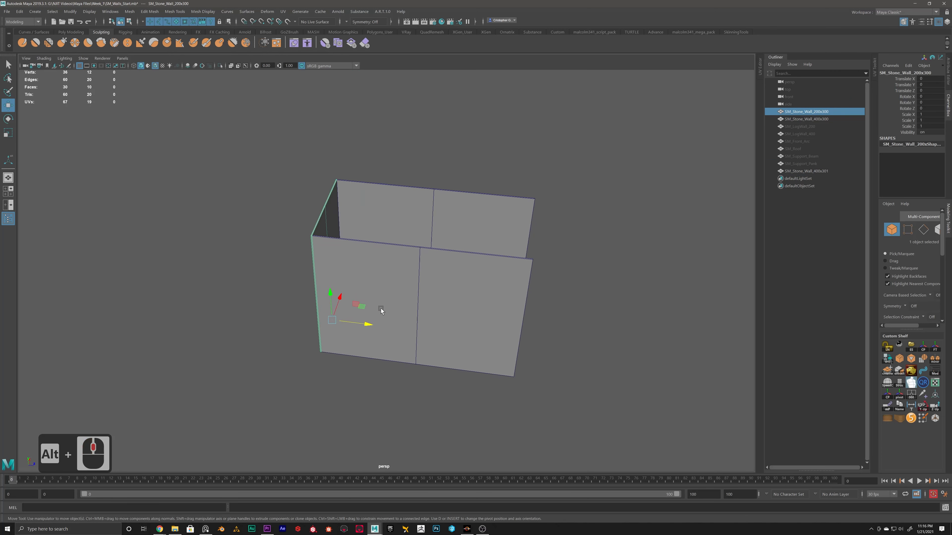
key("ctrl+d")
middle_click_drag(438, 332, 367, 321, "alt")
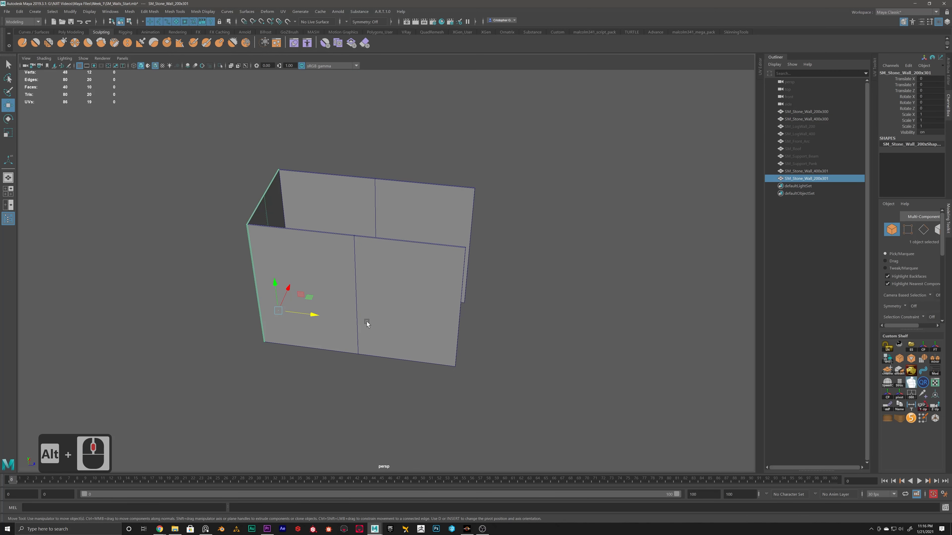
key("v")
left_click_drag(314, 315, 463, 322)
scroll(476, 319, "up", 10, "alt")
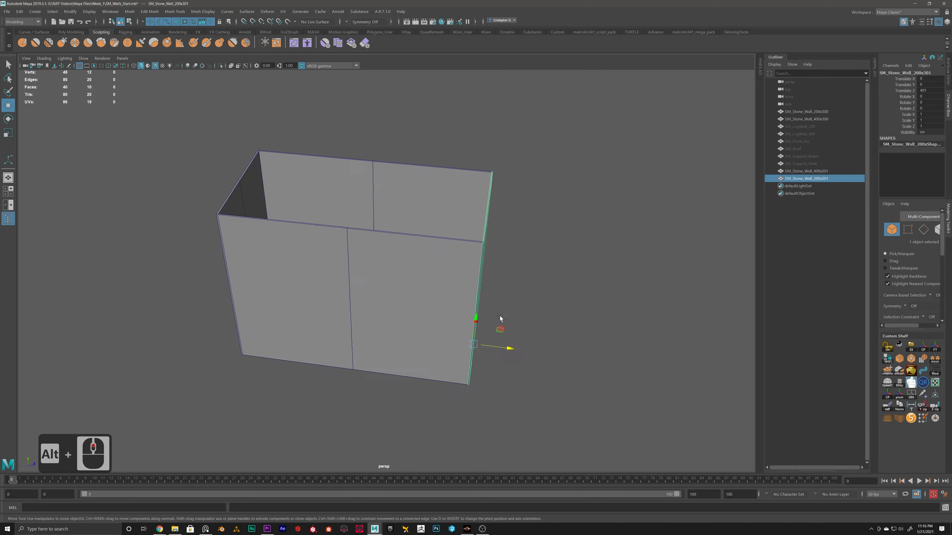
left_click_drag(514, 291, 409, 319, "alt")
scroll(410, 319, "up", 2, "alt")
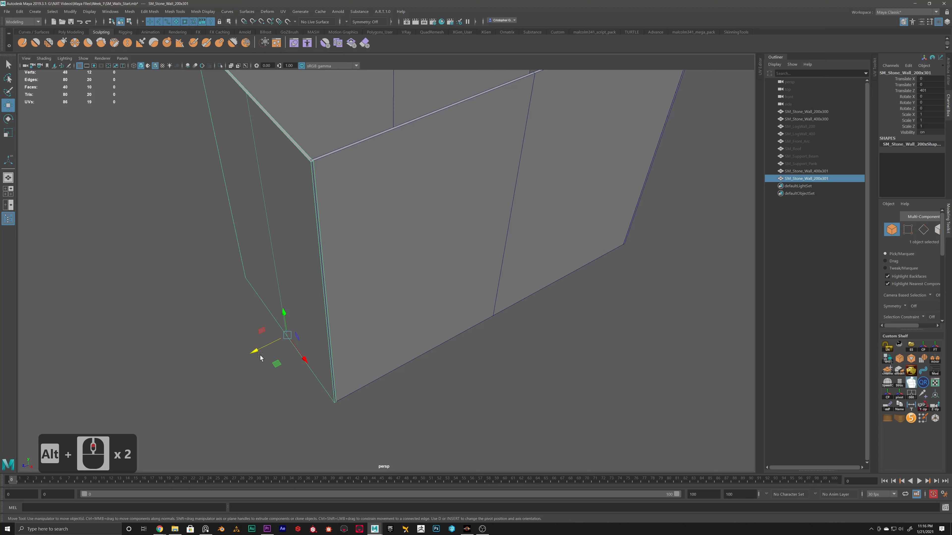
Step: Nudge the duplicated 200x300 stone wall outward to Translate Z about 402 so it fits the long walls' ends
left_click_drag(261, 358, 286, 309)
scroll(337, 365, "down", 6, "alt")
scroll(324, 310, "up", 7, "alt")
scroll(322, 310, "down", 7, "alt")
scroll(286, 309, "up", 7, "alt")
middle_click_drag(329, 311, 418, 277, "alt")
scroll(416, 278, "up", 2, "alt")
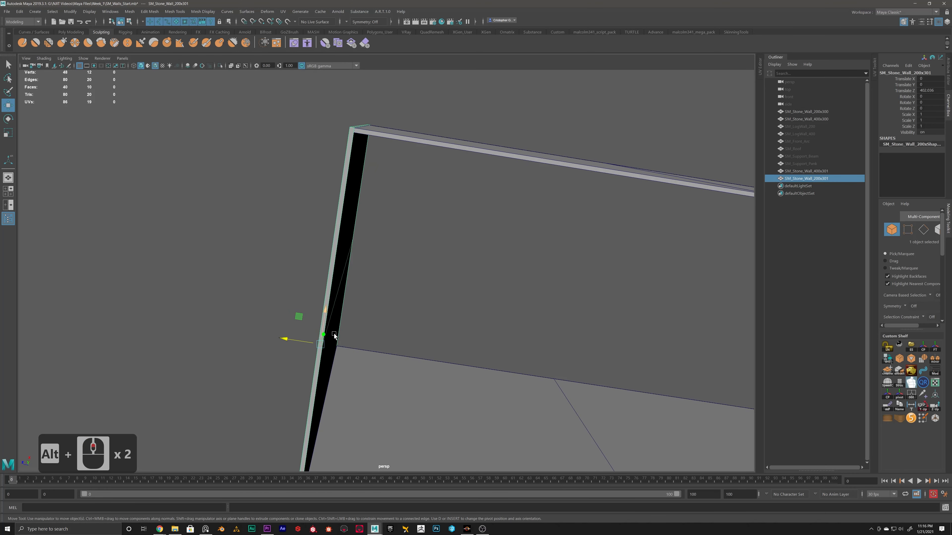
scroll(353, 284, "down", 15, "alt")
left_click_drag(375, 210, 408, 234, "alt")
right_click_drag(400, 224, 427, 209)
left_click(375, 210)
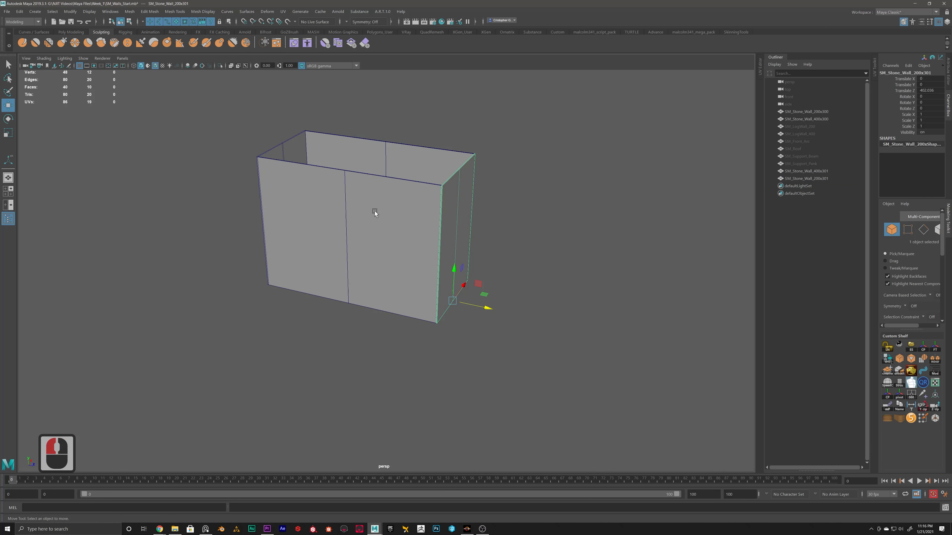
Step: Show the 200 and 400 log walls and raise the 200 log wall onto the short stone wall, at Translate Y about 295
left_click_drag(306, 250, 390, 255, "alt")
left_click(813, 128)
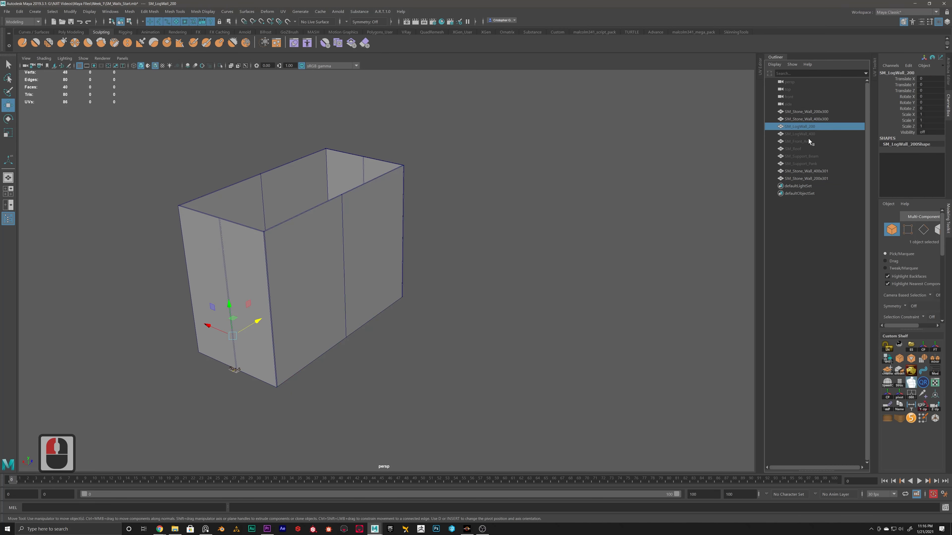
left_click(807, 135, "shift")
key("shift+h")
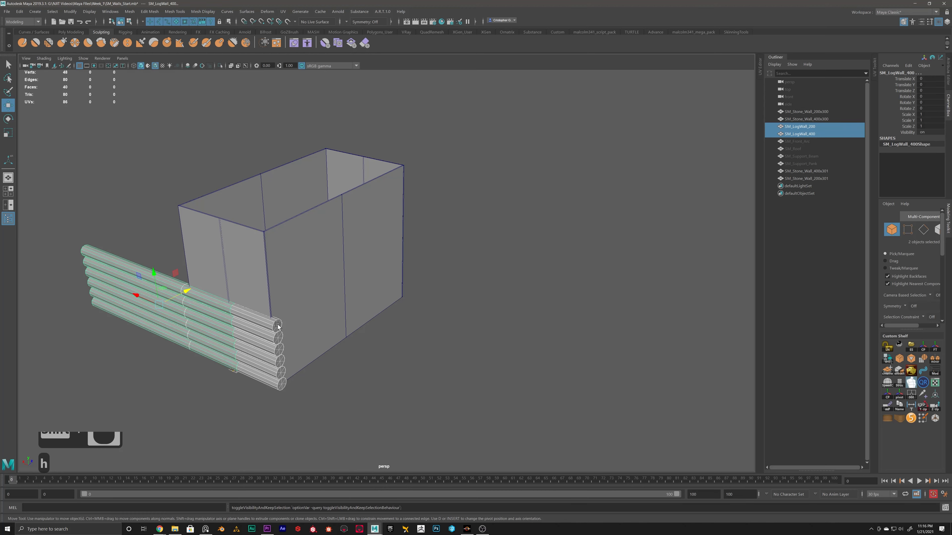
left_click_drag(305, 324, 411, 322, "alt")
left_click(372, 338)
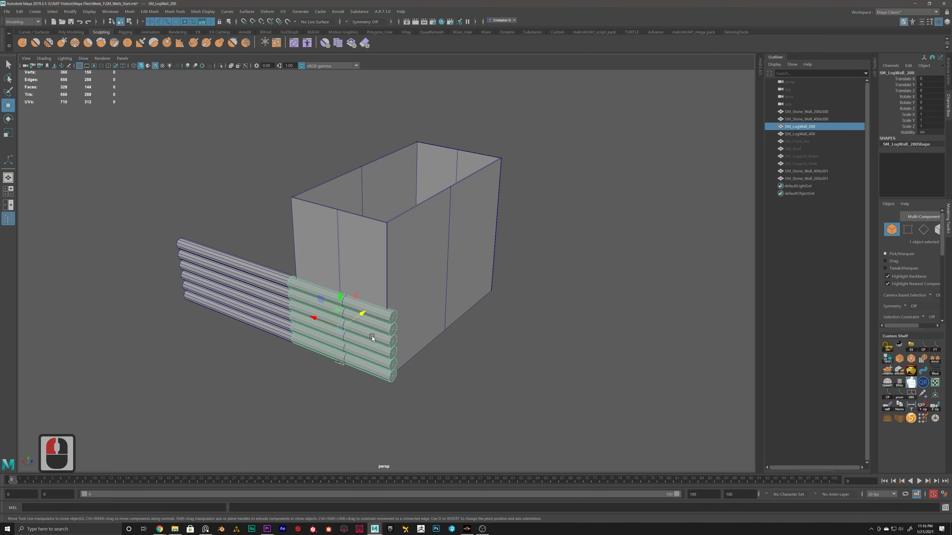
left_click_drag(340, 299, 384, 234)
Step: Rotate the 400 log wall to Rotate Y -90, parallel to the long stone walls
left_click(434, 375)
scroll(465, 395, "down", 3)
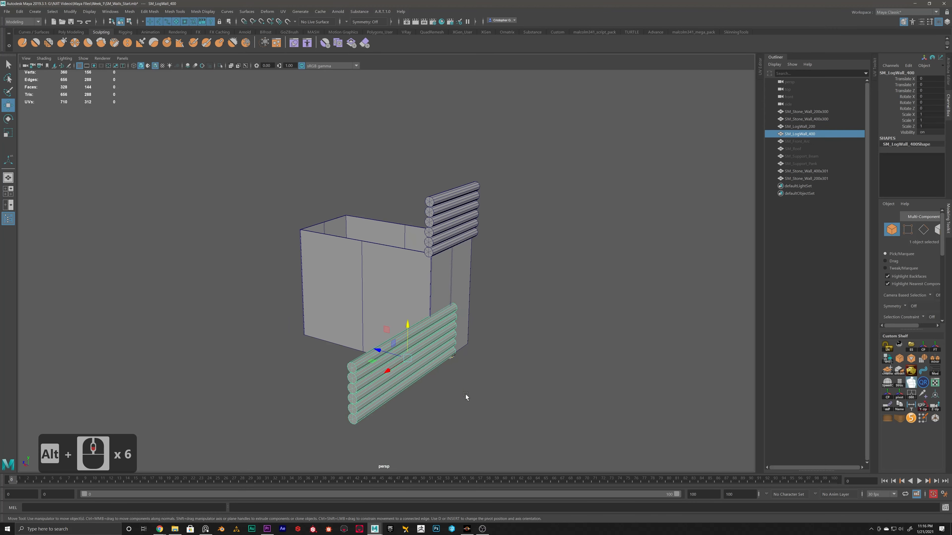
key("r")
key("e")
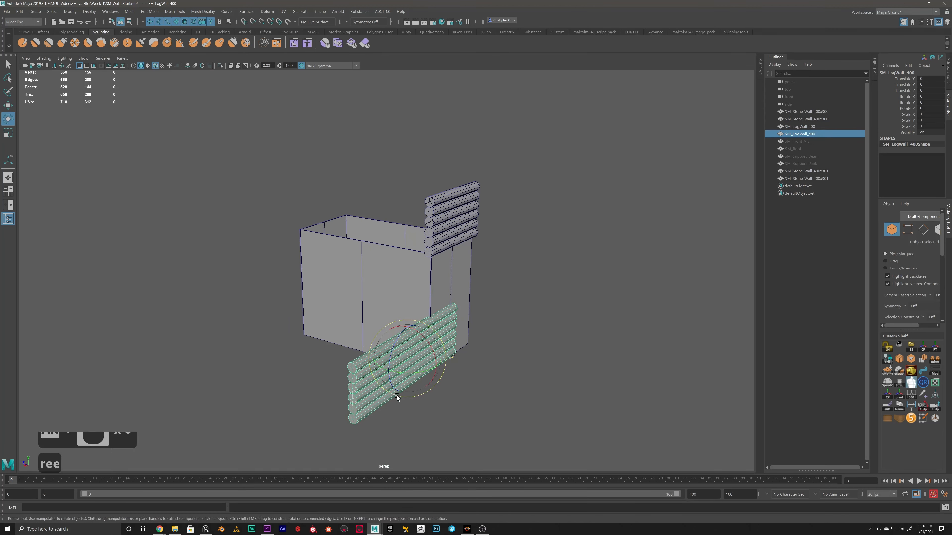
left_click_drag(416, 386, 390, 375)
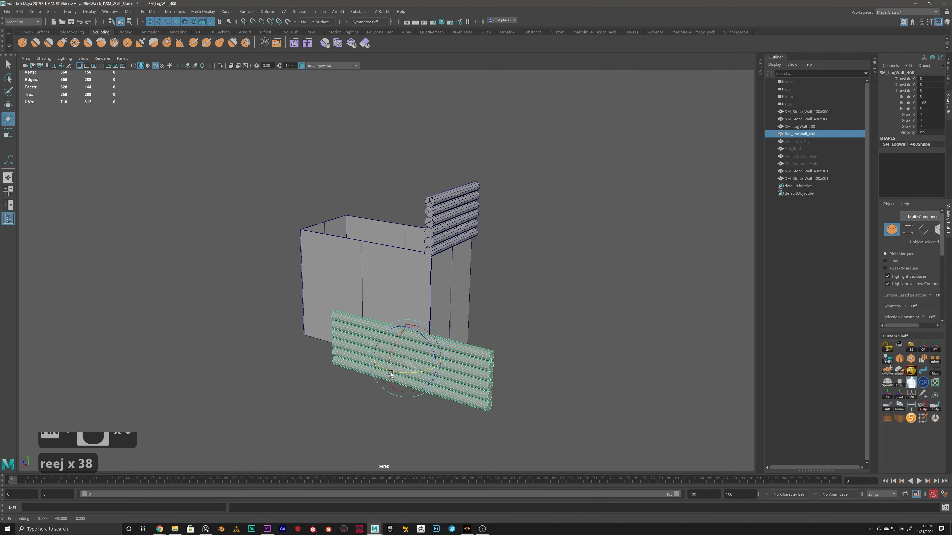
left_click_drag(474, 356, 456, 351, "alt")
Step: Place the 400 log wall on top of a long stone wall, at Translate X about -102, Y about 306 and Z 201
key("w")
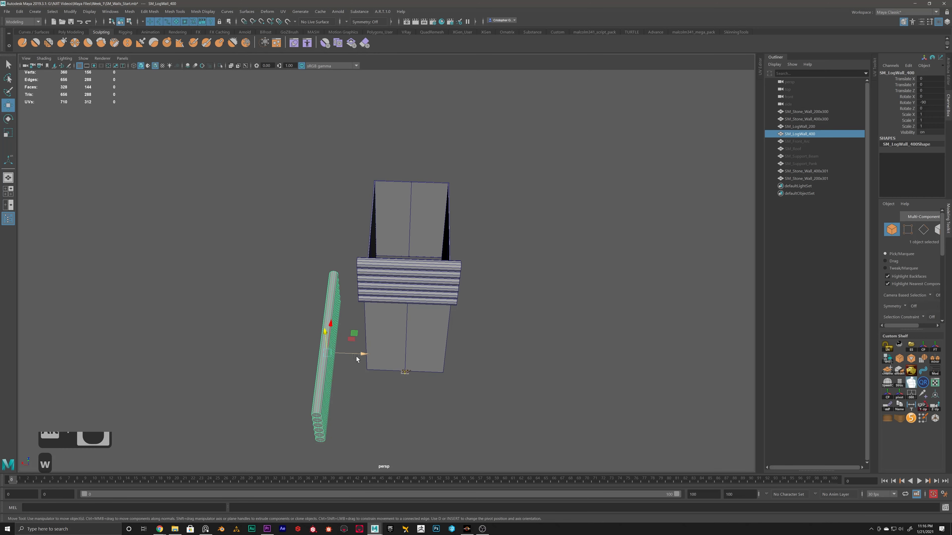
left_click_drag(356, 359, 401, 356)
left_click_drag(401, 357, 425, 347, "alt")
key("v")
left_click_drag(448, 311, 365, 252)
left_click_drag(410, 330, 363, 255)
key("v")
left_click_drag(366, 294, 436, 200)
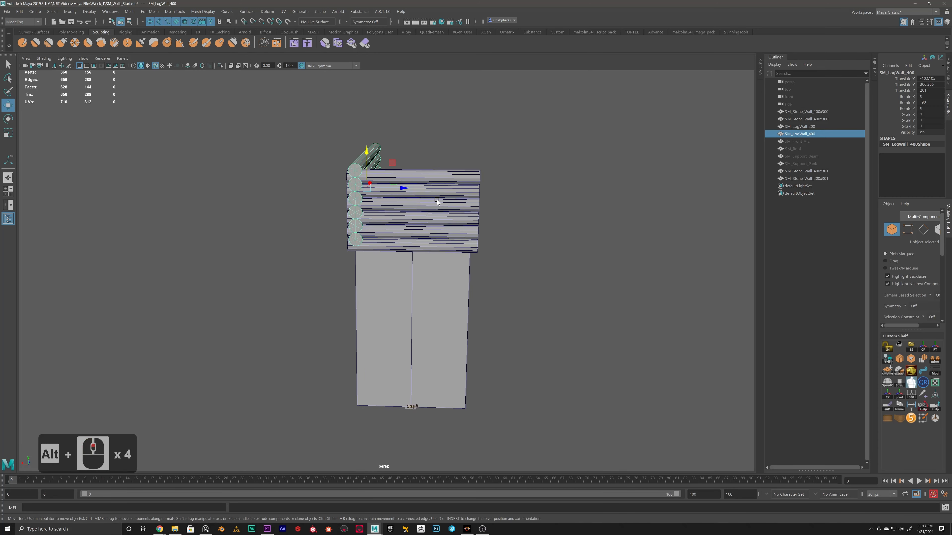
Step: Duplicate the 400 log wall and move the copy onto the opposite long stone wall
middle_click_drag(437, 199, 402, 235, "alt")
key("ctrl+d")
left_click_drag(370, 220, 570, 243)
Step: Duplicate the 200 log wall and move the copy to the far short side, at Translate Z about 398
left_click(470, 190)
left_click_drag(526, 214, 521, 216, "alt")
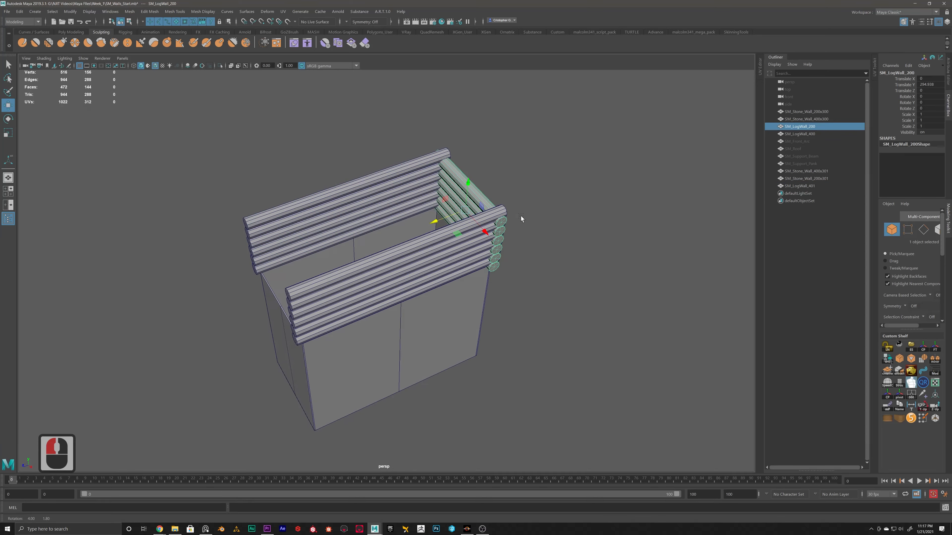
key("ctrl+d")
left_click_drag(440, 221, 320, 265)
scroll(320, 273, "up", 6, "alt")
left_click_drag(440, 295, 220, 258, "alt")
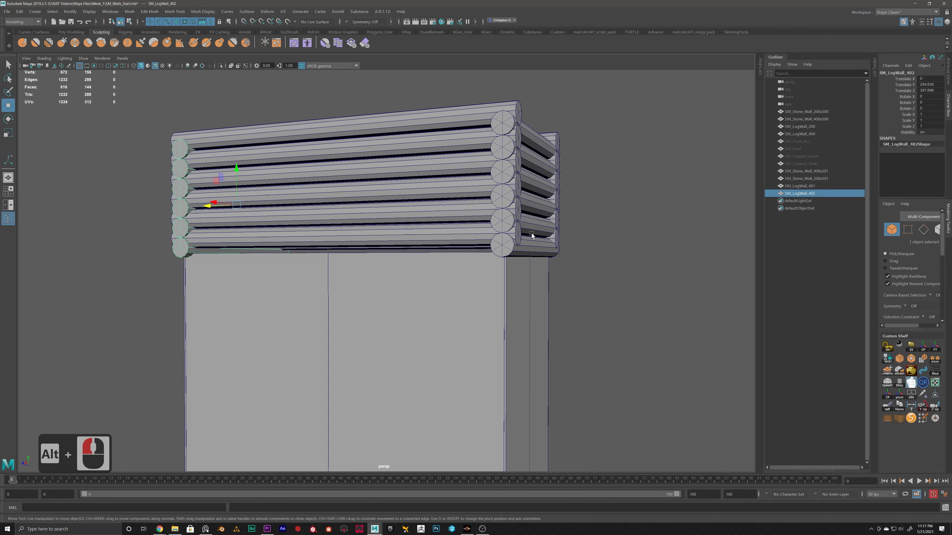
Step: Examine how the log walls overlap at the corners and sit on the stone walls
left_click_drag(532, 233, 506, 234, "alt")
scroll(502, 236, "down", 5, "alt")
middle_click_drag(502, 237, 452, 255, "alt")
scroll(514, 252, "up", 2, "alt")
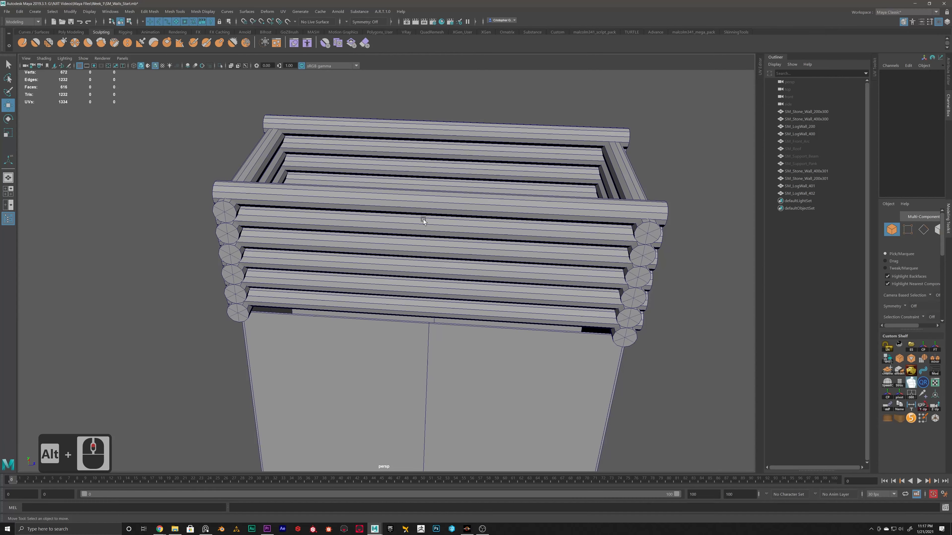
mouse_move(424, 219)
left_mouse_down("alt")
mouse_move(339, 272)
mouse_move(328, 177)
mouse_move(429, 207)
mouse_move(348, 207)
left_mouse_up("alt")
middle_click_drag(348, 207, 427, 196, "alt")
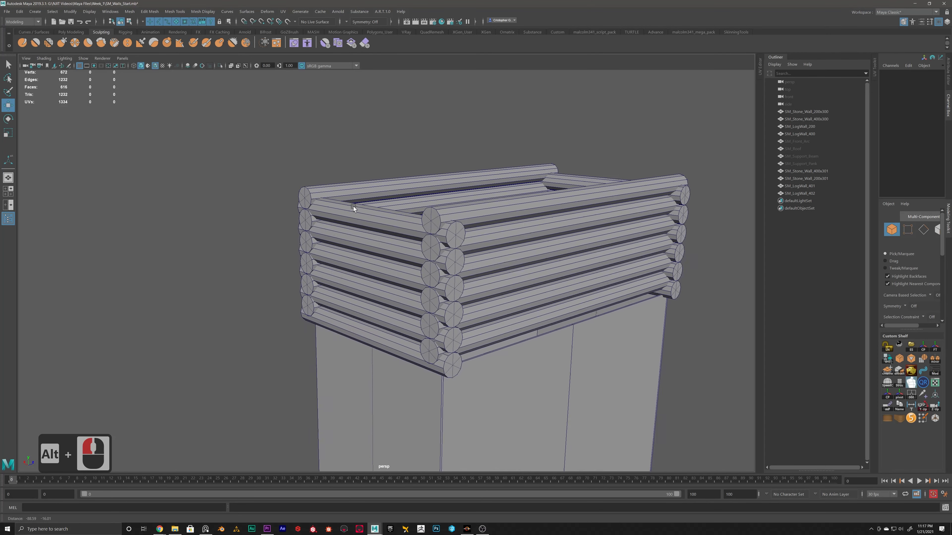
scroll(417, 251, "down", 11, "alt")
middle_click_drag(371, 297, 650, 198, "alt")
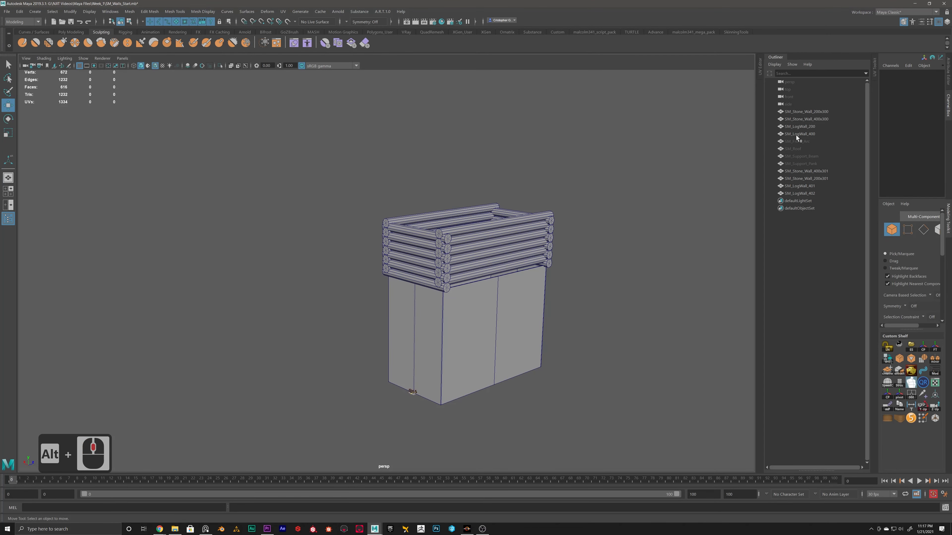
Step: Unhide the front arc and raise it above the log walls to Translate Y about 672
left_click(798, 141)
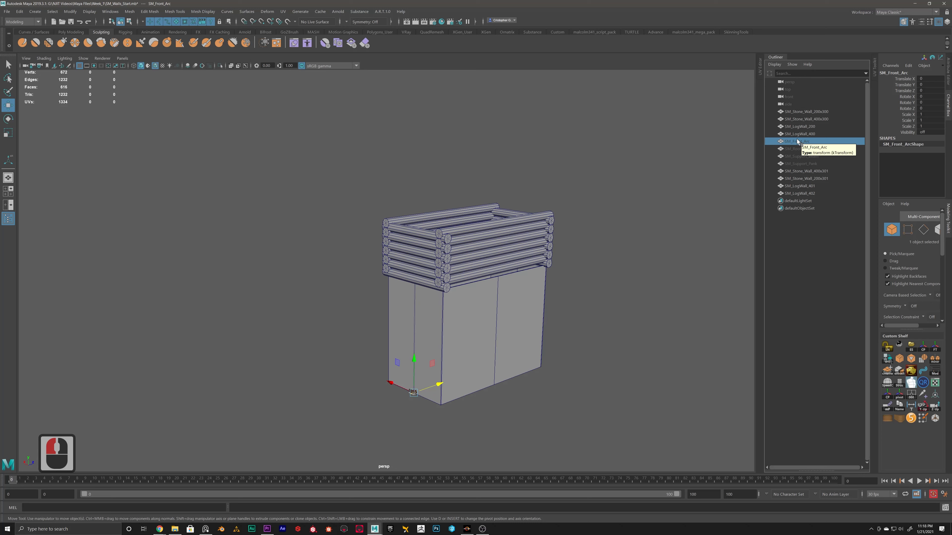
key("h")
left_click_drag(415, 361, 449, 91)
Step: Duplicate all four stone walls and raise the copies onto the log walls as an upper storey
double_click(417, 329)
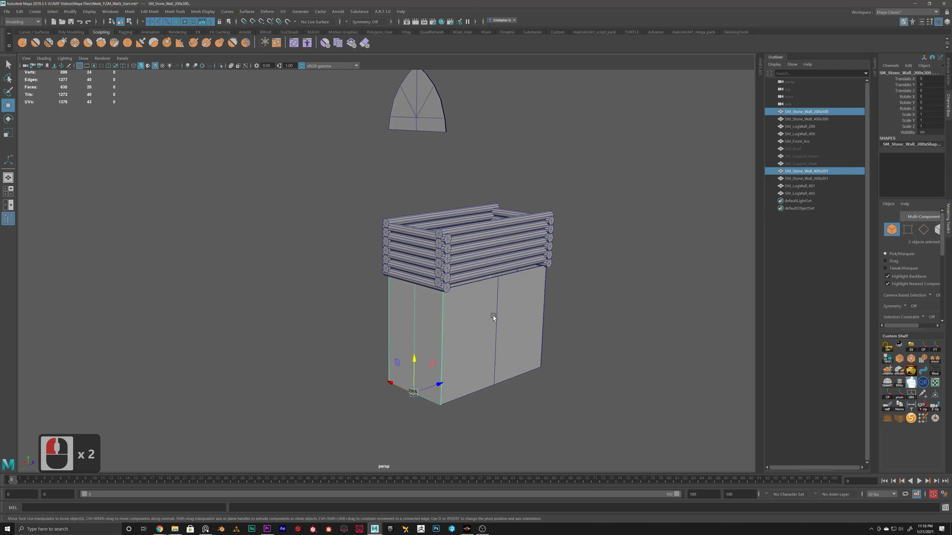
left_click_drag(465, 298, 352, 350, "alt")
key("ctrl+d")
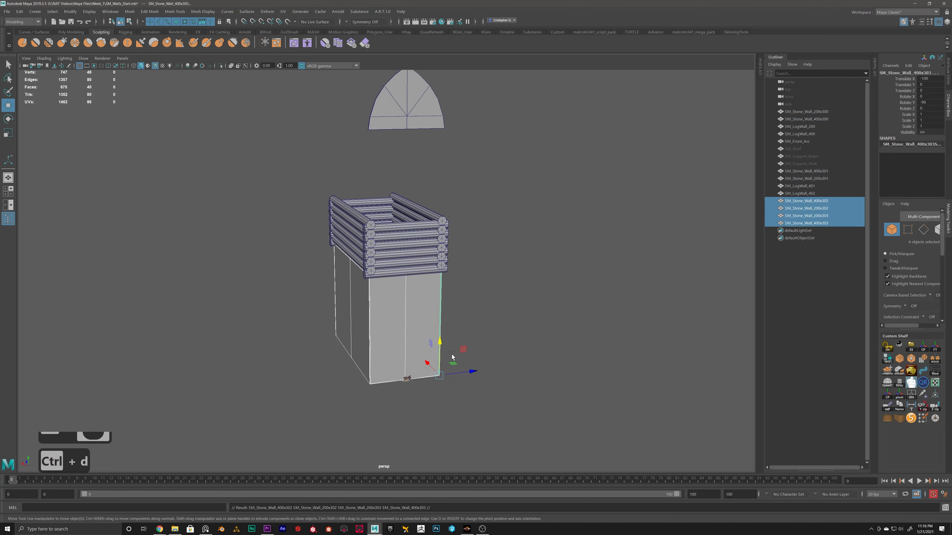
left_click_drag(439, 340, 441, 181)
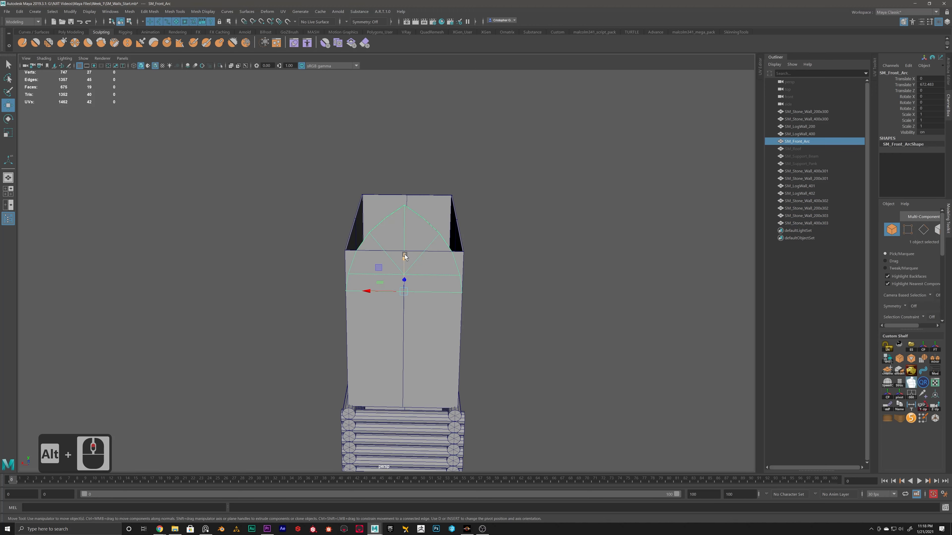
Step: Snap the front arc onto the top edge of the upper front stone wall, at Translate Y 746.14
left_click_drag(405, 255, 470, 252)
key("v")
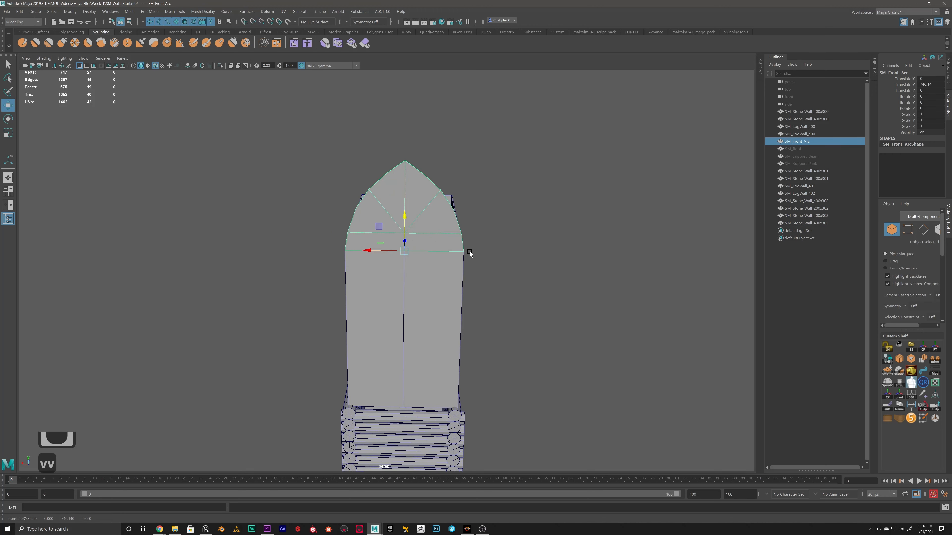
scroll(525, 269, "down", 6)
left_click(525, 269)
Step: Unhide the roof and place it over the upper walls and front arc, at Translate Y 746.14 and Translate Z about -118.5
left_click_drag(525, 269, 732, 173, "alt")
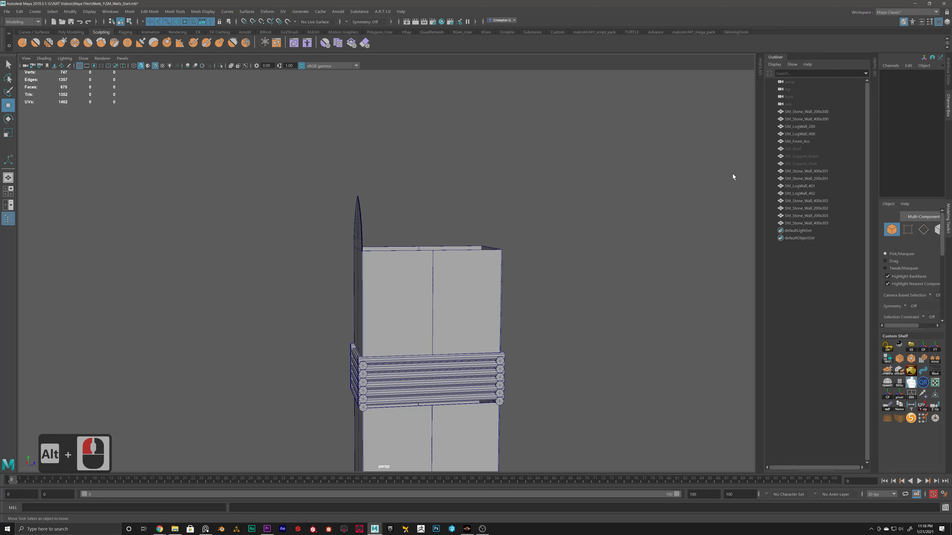
left_click(792, 149)
key("shift+h")
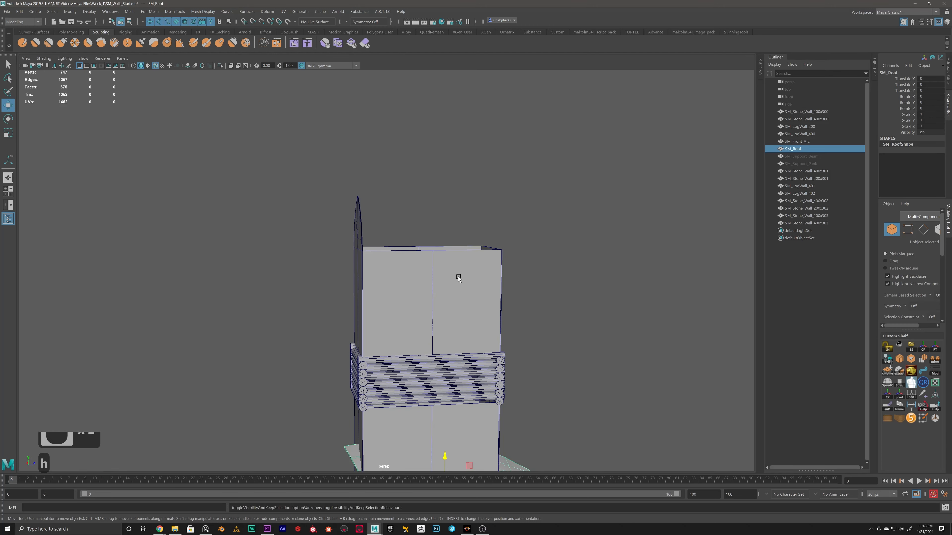
middle_click_drag(449, 415, 426, 375, "alt")
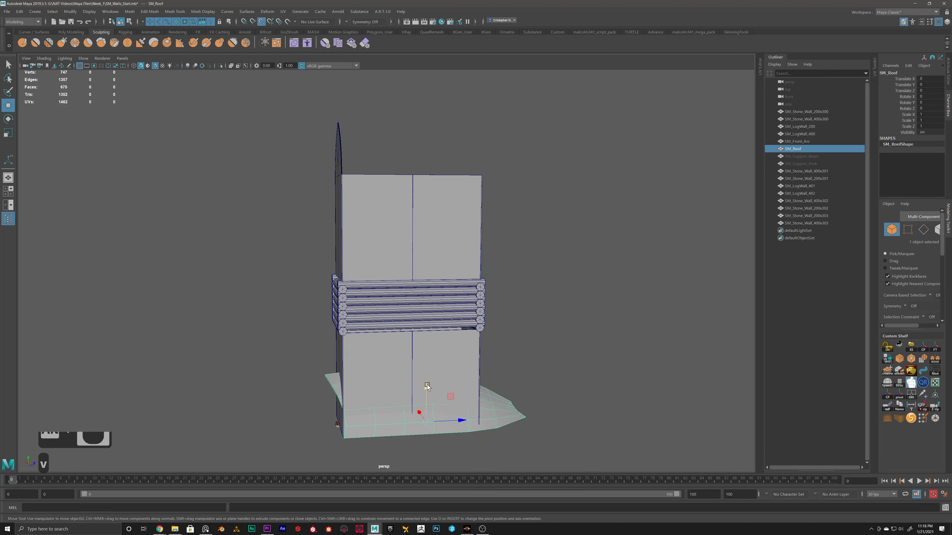
left_click_drag(428, 387, 428, 135)
scroll(328, 182, "up", 6, "alt")
left_click_drag(328, 182, 390, 259, "alt")
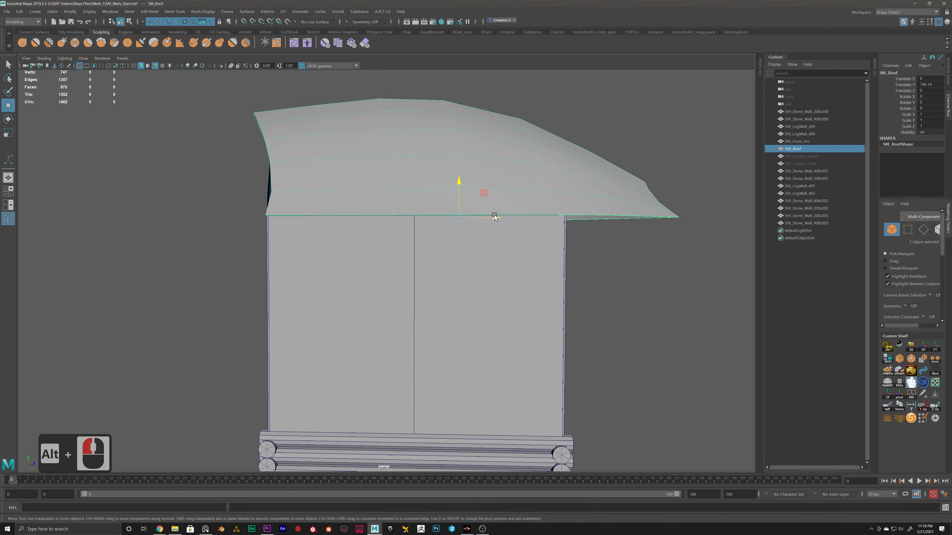
left_click_drag(495, 216, 449, 216)
left_click_drag(382, 221, 439, 223, "alt")
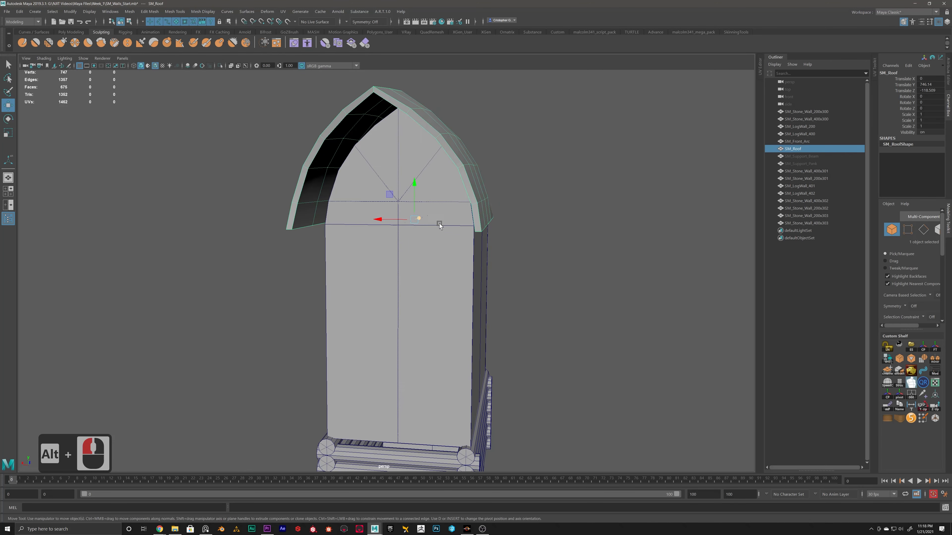
Step: Unhide the support beam and move it up to the roof, at Translate Y about 724 and Translate Z about -395
left_click(796, 157)
key("shift+h")
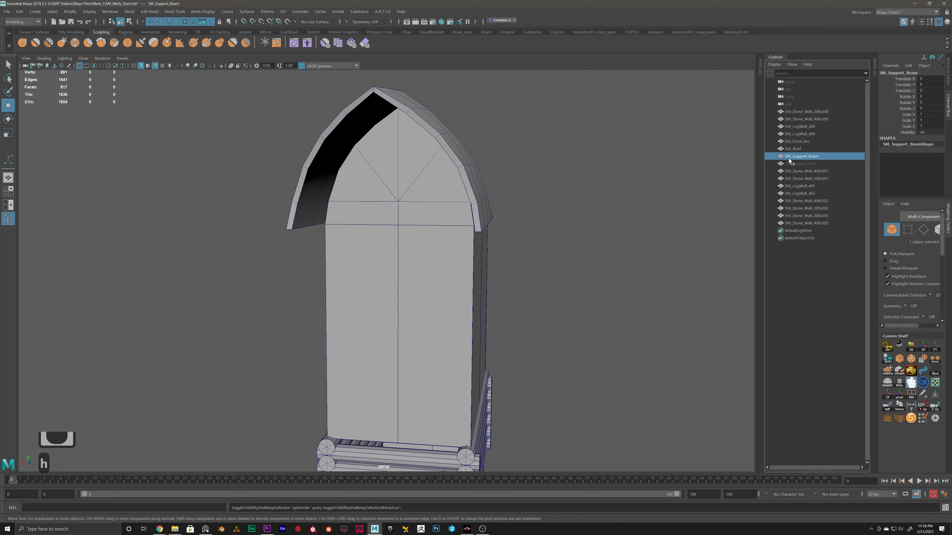
left_click_drag(469, 285, 574, 360, "alt")
left_click_drag(610, 394, 470, 138)
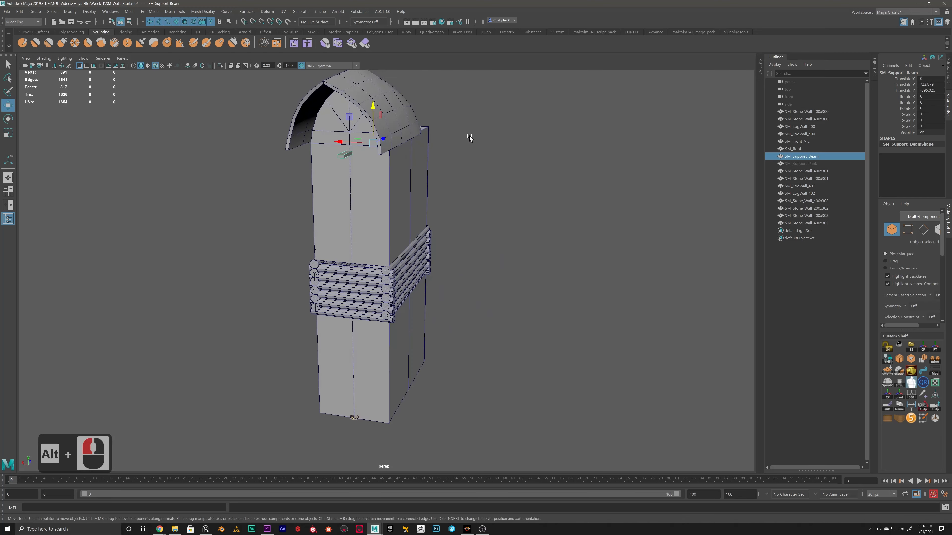
Step: Fit the support beam under one side edge of the roof at Translate Y about 738.2 and place a duplicate under the opposite edge
scroll(421, 116, "up", 5, "alt")
middle_click_drag(420, 116, 397, 183, "alt")
left_click(378, 150)
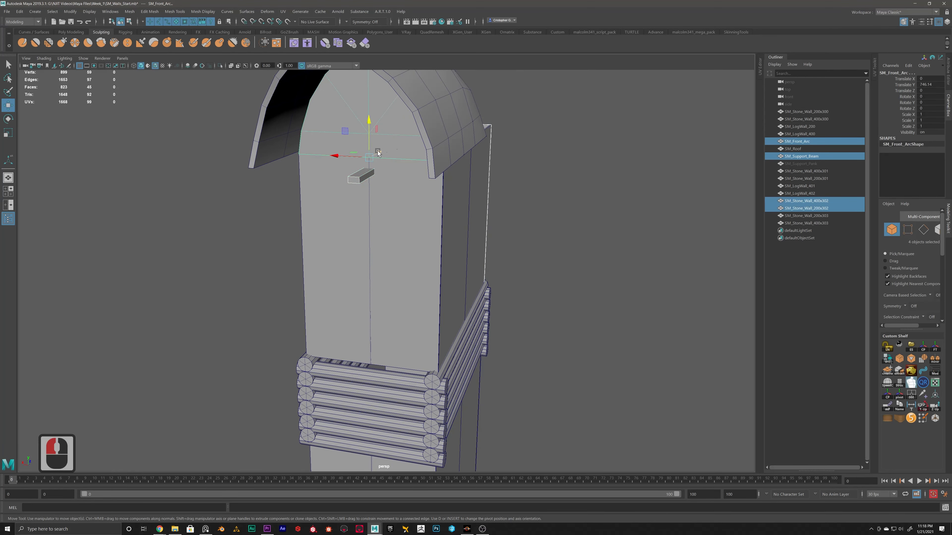
key("ctrl+z")
left_click_drag(377, 152, 438, 153)
middle_click_drag(455, 165, 443, 258, "alt")
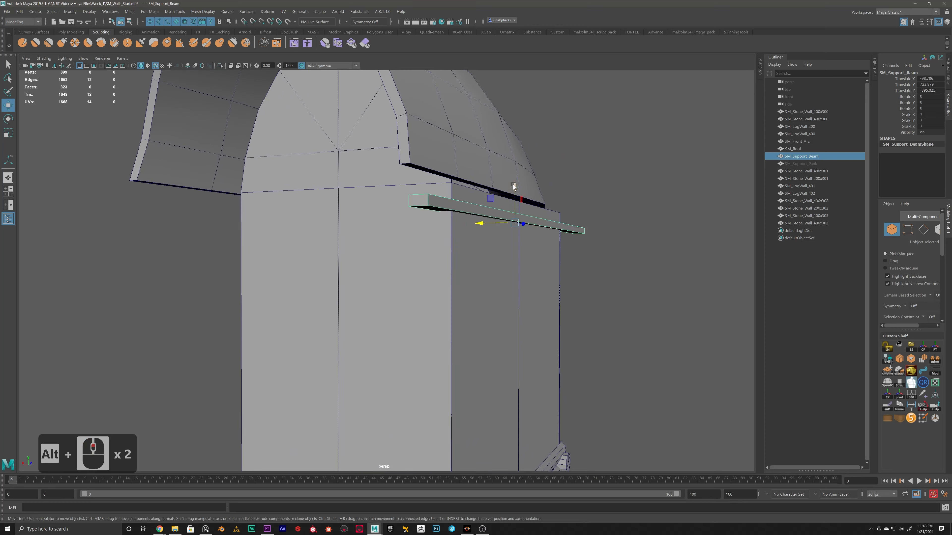
left_click_drag(513, 185, 405, 218)
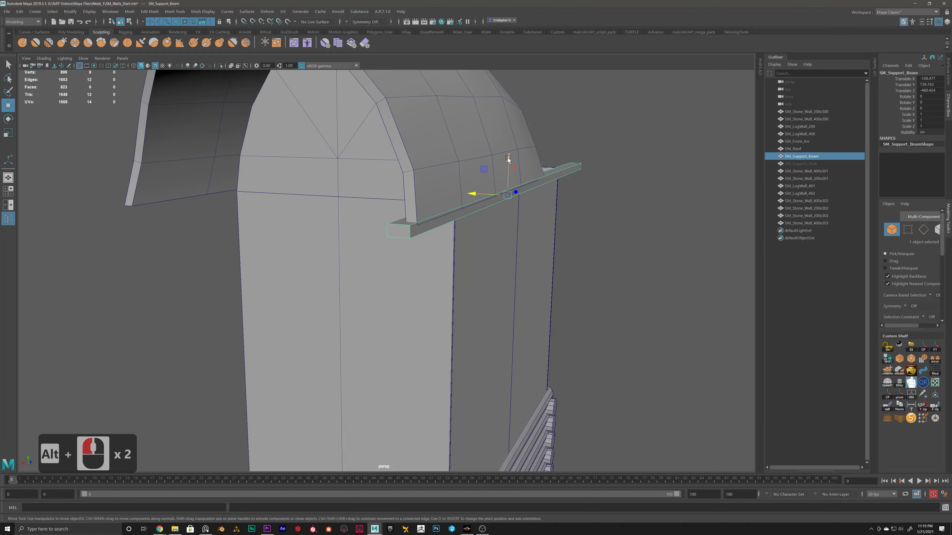
left_click_drag(509, 157, 547, 223)
key("ctrl+d")
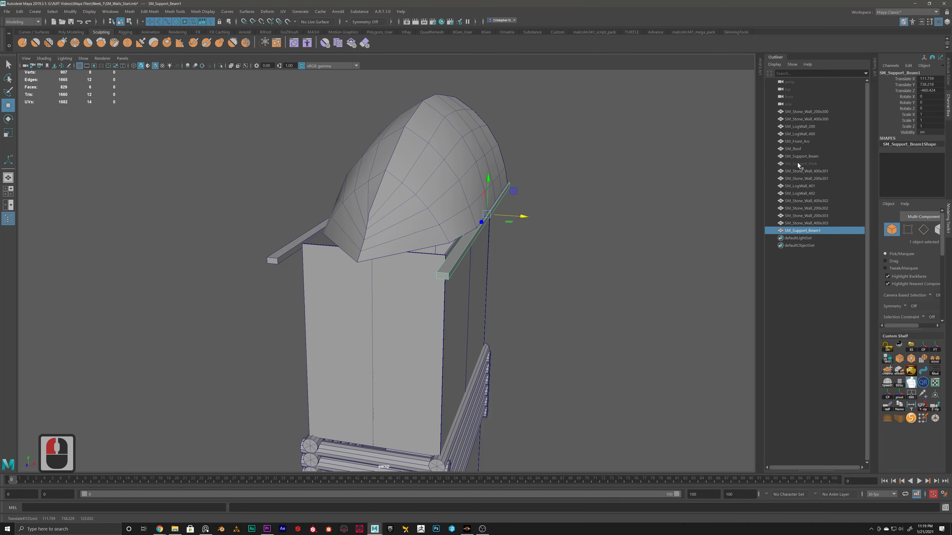
Step: Unhide the support plank and snap it across the rear of the building between the two support beams
left_click(801, 164)
key("shift+h")
left_click_drag(329, 262, 376, 203, "alt")
scroll(377, 204, "down", 1, "alt")
mouse_move(410, 399)
left_mouse_down()
mouse_move(395, 125)
mouse_move(498, 228)
mouse_move(410, 195)
mouse_move(397, 232)
left_mouse_up()
left_click_drag(421, 167, 363, 227)
key("v")
middle_click_drag(364, 226, 471, 200, "alt")
Step: Shift the two support beams sideways to meet the plank's ends, at Translate X about -113 and 113
left_click(345, 225)
left_click_drag(411, 163, 408, 163)
middle_click_drag(628, 256, 501, 254, "alt")
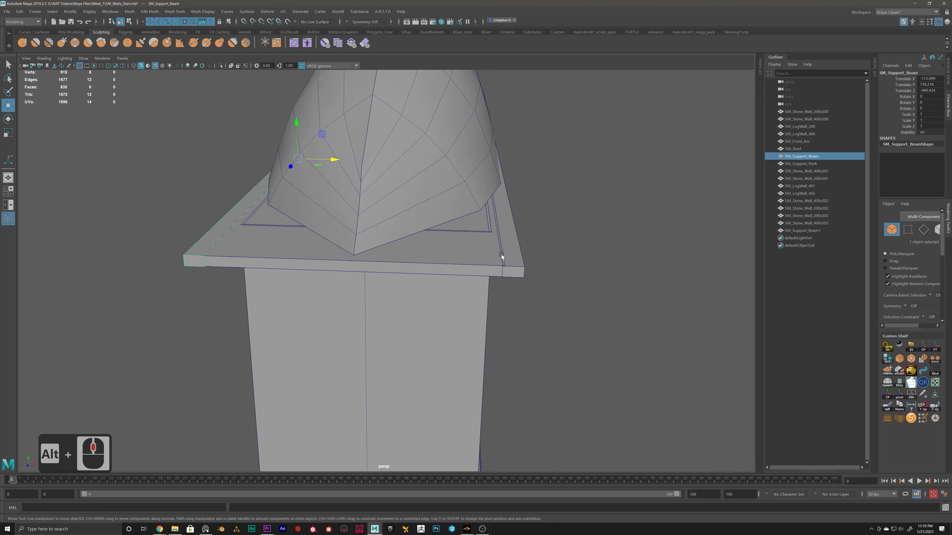
left_click(507, 254)
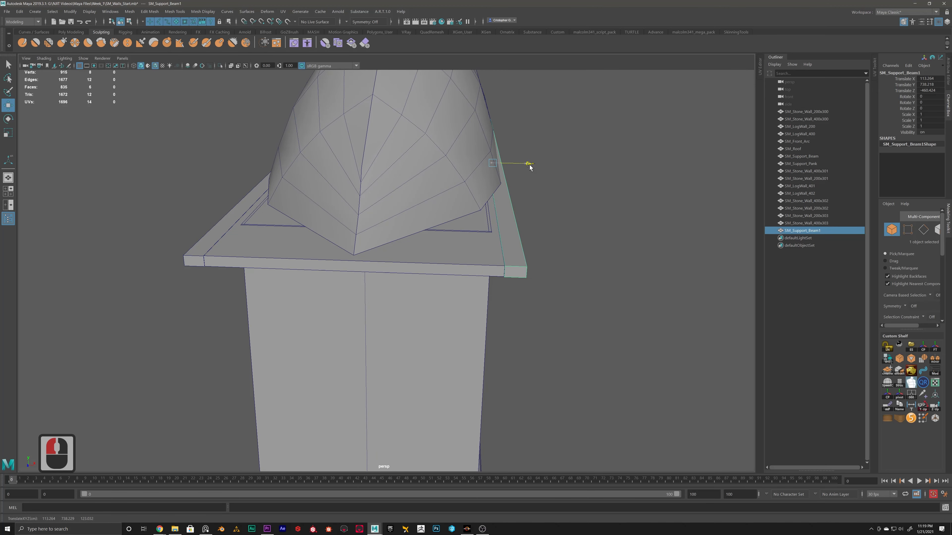
left_click(561, 207)
left_click(510, 234)
Step: Raise both support beams and the rear plank together, bringing the beams to Translate Y 745.122
mouse_move(510, 233)
left_mouse_down("alt")
mouse_move(452, 239)
mouse_move(491, 236)
left_mouse_up("alt")
scroll(492, 236, "down", 6)
left_click_drag(418, 222, 416, 214, "alt")
left_click(544, 225)
mouse_move(544, 225)
left_mouse_down("alt")
mouse_move(493, 187)
mouse_move(550, 210)
mouse_move(492, 188)
mouse_move(505, 210)
mouse_move(543, 212)
left_mouse_up("alt")
left_click(493, 186)
left_click(502, 201, "shift")
left_click(491, 188, "shift")
scroll(355, 215, "up", 6, "alt")
left_click_drag(343, 200, 364, 180)
Step: Raise the roof to Translate Y 753.131 so its lower edge rests on the support beams
left_click(363, 180)
middle_click_drag(363, 180, 414, 236, "alt")
left_click_drag(367, 224, 691, 235)
key("v")
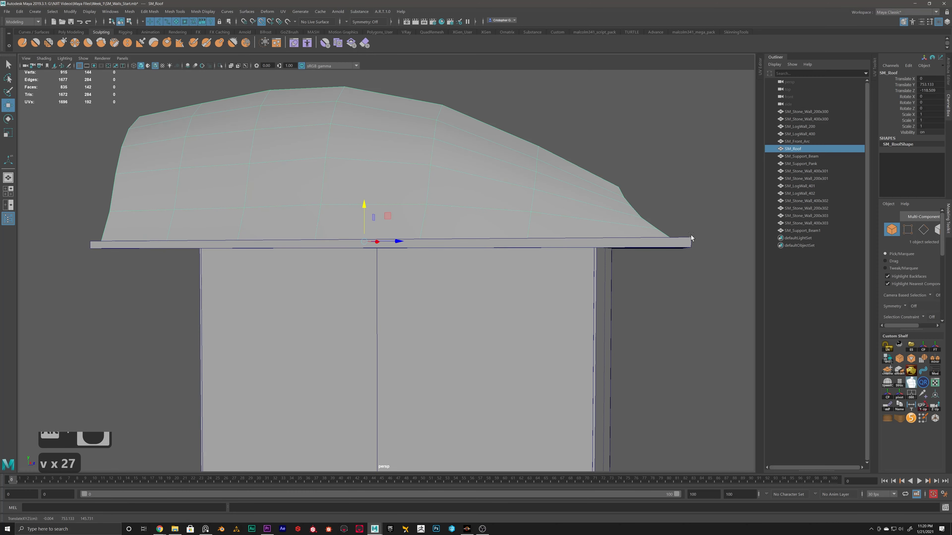
Step: Widen the original support beam under the roof edge to Scale X 1.743
left_click_drag(244, 222, 348, 225, "alt")
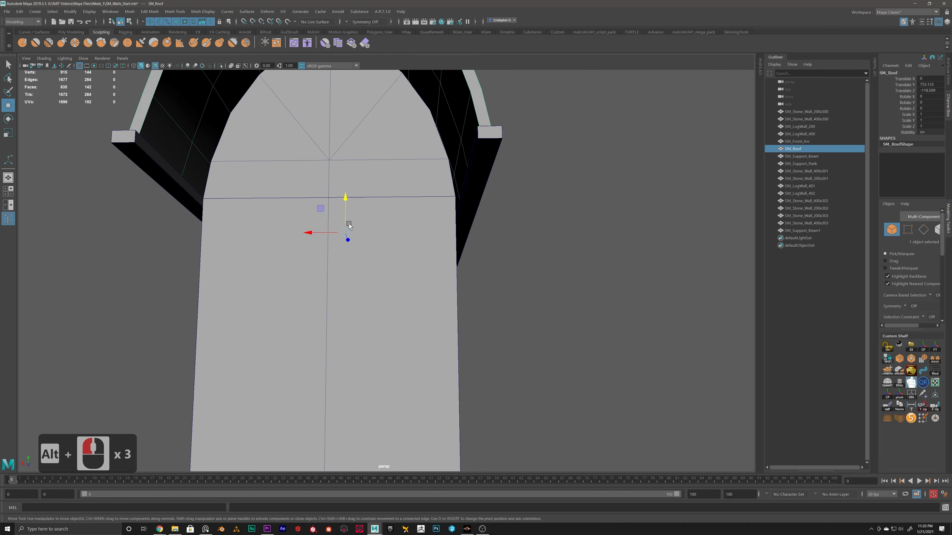
left_click_drag(464, 185, 464, 210, "alt")
left_click(467, 214)
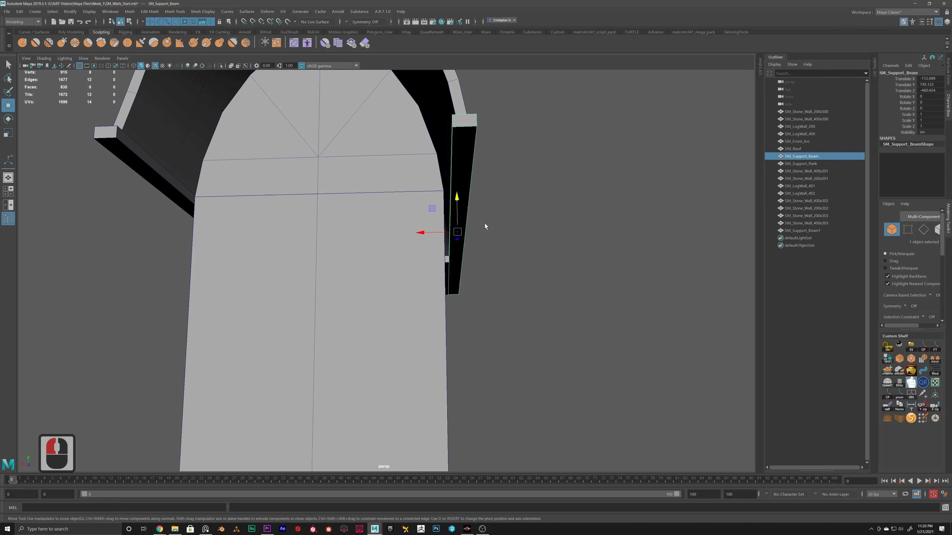
key("r")
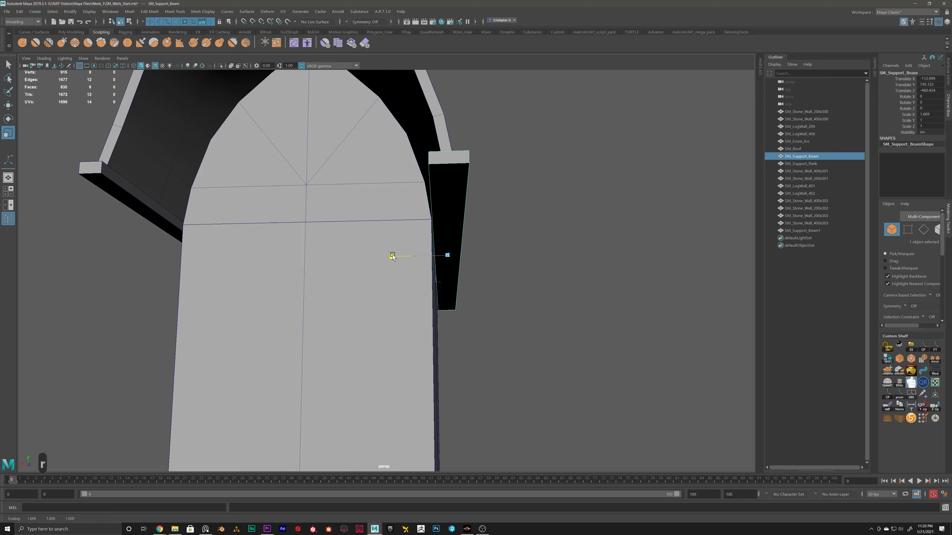
left_click(509, 212)
Step: Replace the narrow beam on the opposite side with a duplicate of the widened beam at Translate X about 117
left_click_drag(509, 212, 299, 245, "alt")
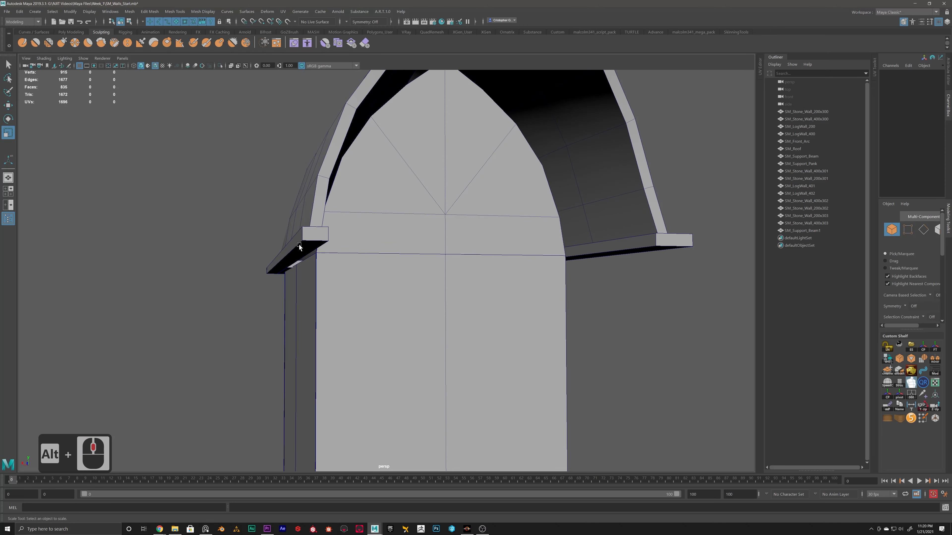
left_click(299, 246)
key("Delete")
left_click(612, 250)
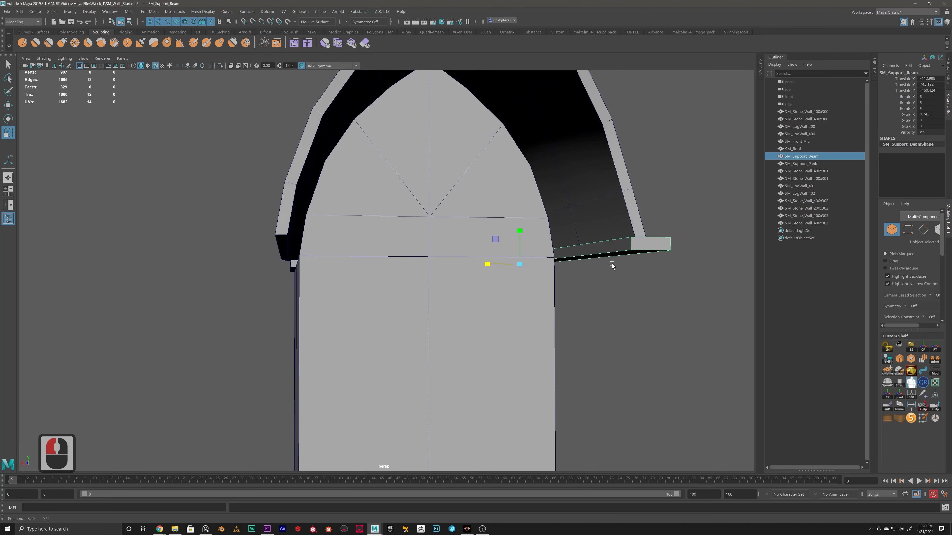
left_click_drag(612, 263, 610, 265, "alt")
key("w")
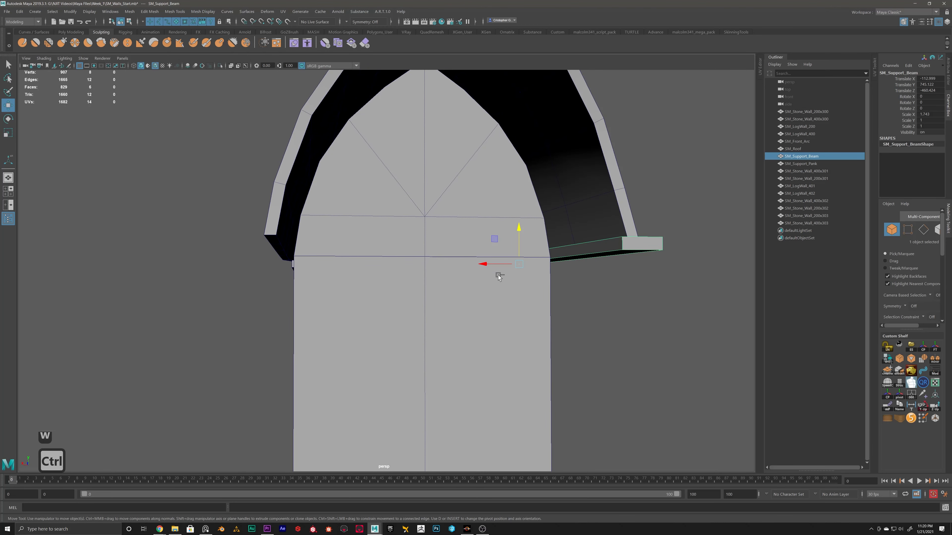
key("ctrl+d")
left_click_drag(483, 264, 242, 266)
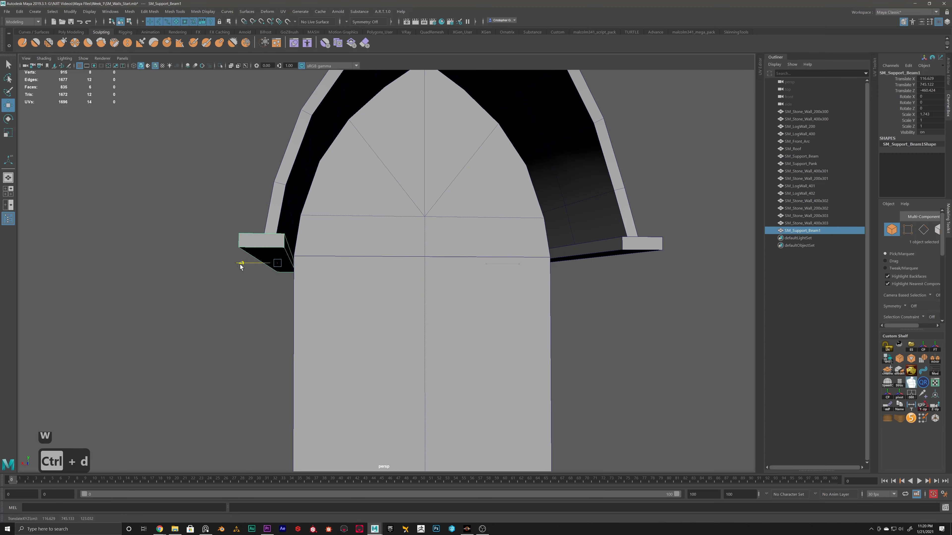
middle_click_drag(240, 266, 279, 259, "alt")
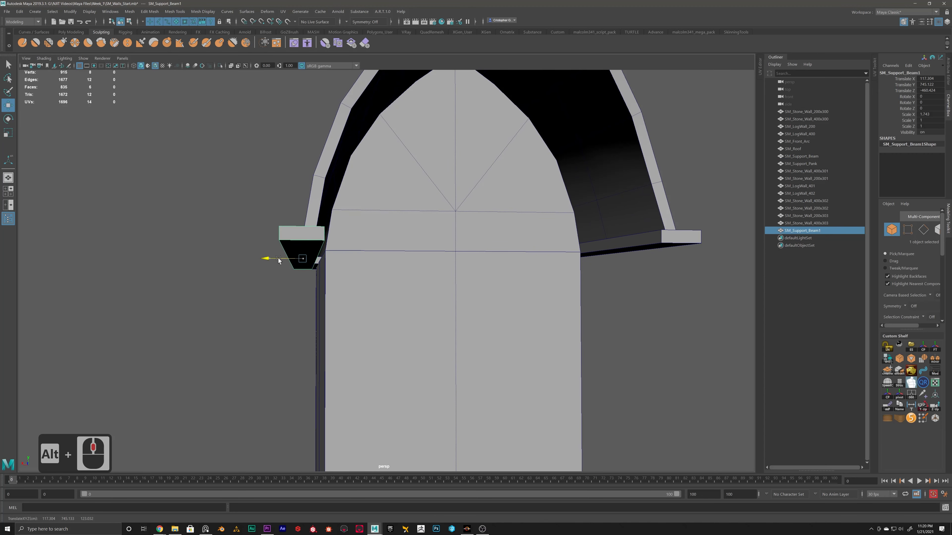
left_click(240, 206)
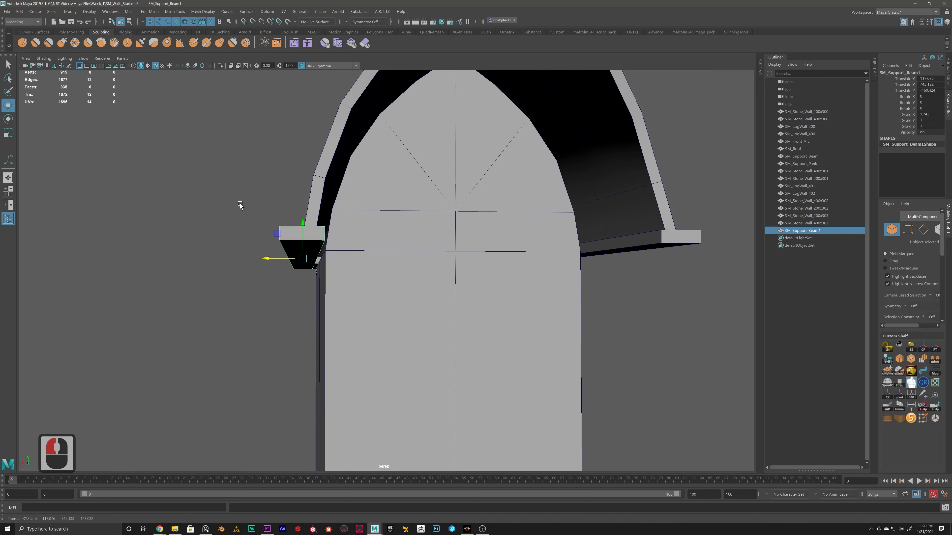
Step: Examine how the front arc and upper walls fit against the roof and its support beams
scroll(434, 241, "down", 6, "alt")
left_click_drag(435, 241, 370, 255, "alt")
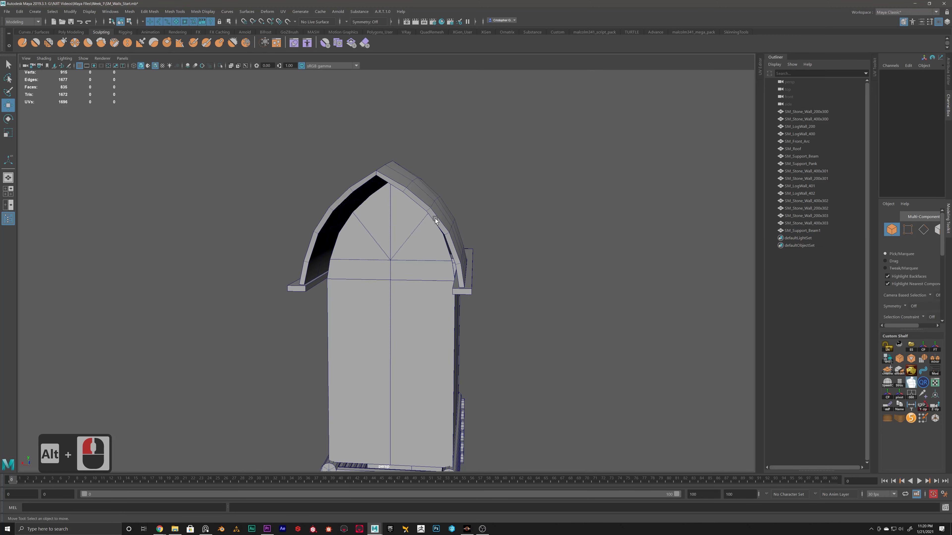
left_click_drag(435, 219, 465, 278, "alt")
left_click(466, 280)
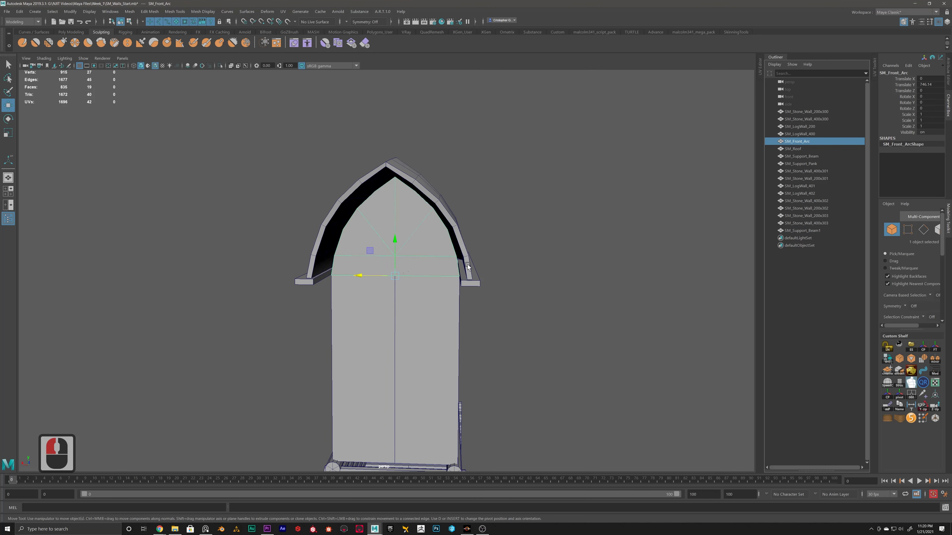
left_click(468, 267)
scroll(449, 253, "down", 2, "alt")
scroll(434, 240, "up", 3, "alt")
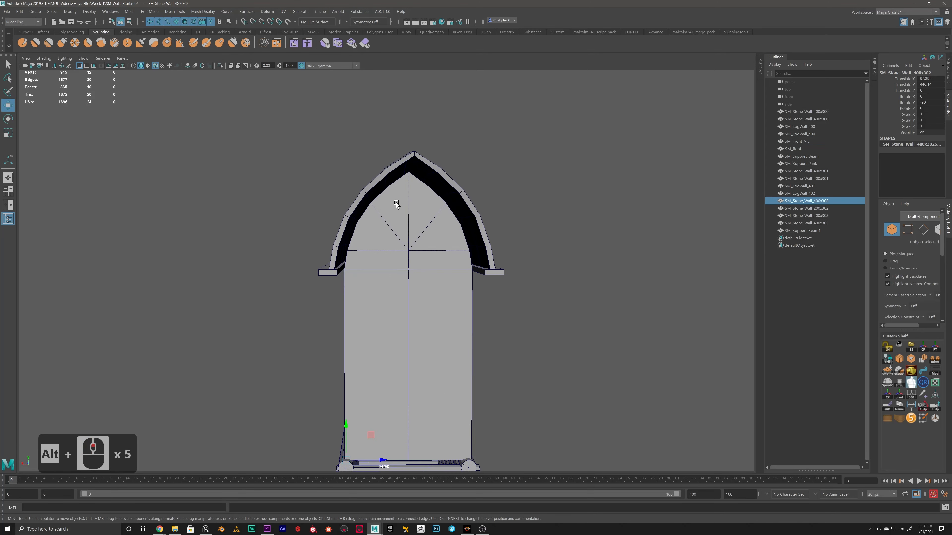
left_click_drag(396, 203, 405, 278, "alt")
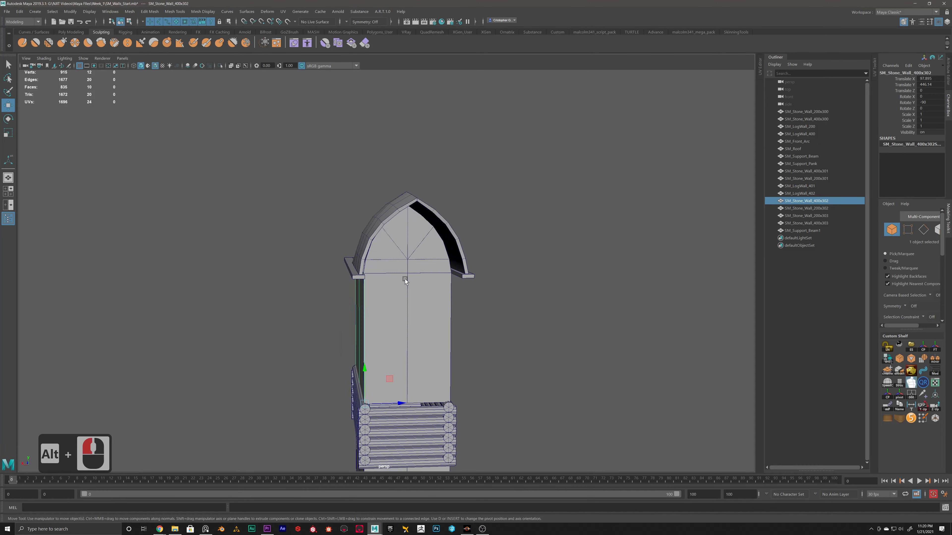
scroll(405, 279, "up", 4, "alt")
Step: Duplicate the front arc and place the copy out in front of the building
left_click(454, 244)
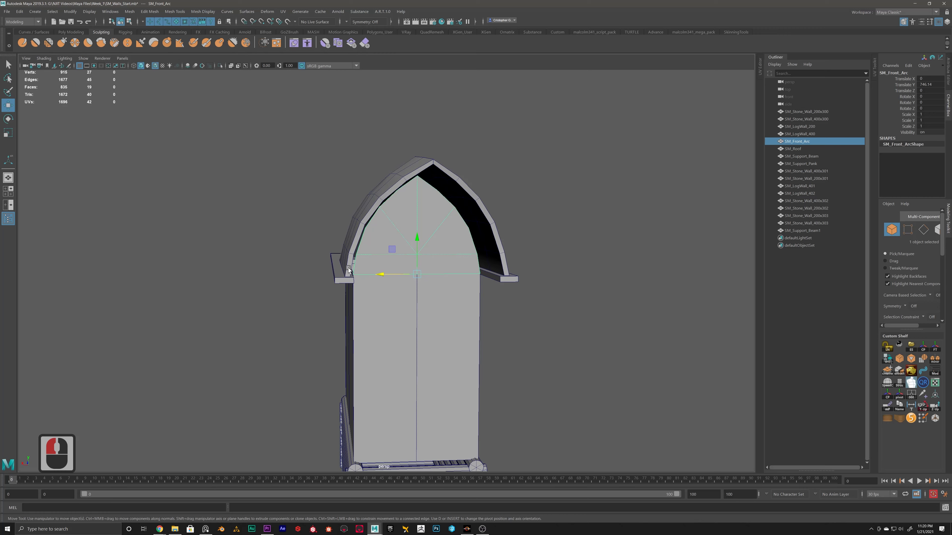
left_click_drag(376, 211, 412, 219, "alt")
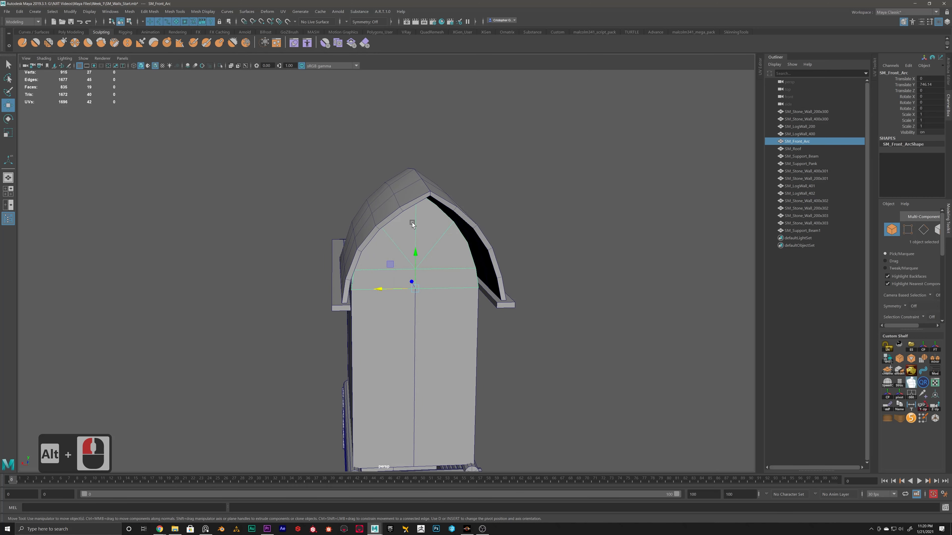
key("ctrl+d")
left_click_drag(388, 258, 544, 290, "alt")
left_click_drag(607, 279, 565, 231, "alt")
scroll(416, 279, "up", 4, "alt")
scroll(388, 259, "up", 3, "alt")
scroll(389, 286, "down", 4, "alt")
Step: Isolate the original front arc and close its open border edge loop with Fill Hole
left_click(569, 229)
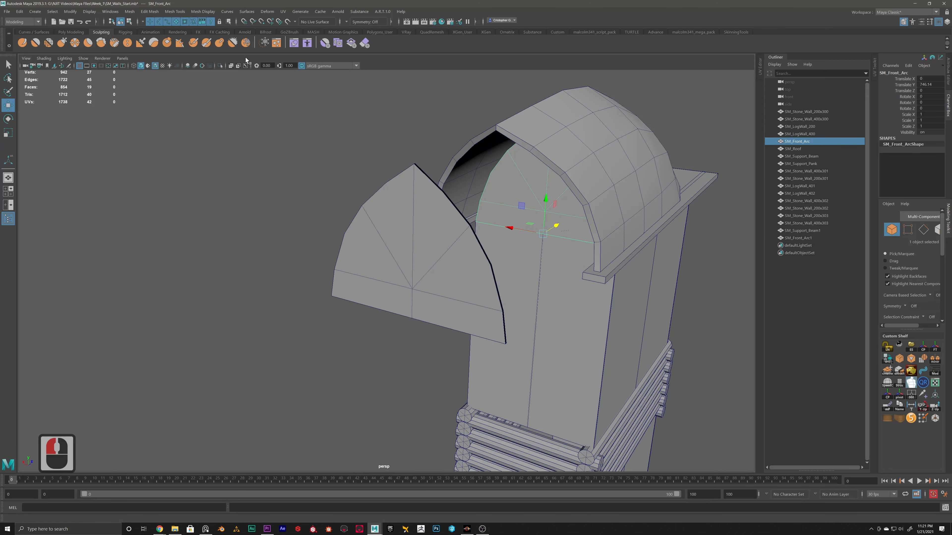
left_click(220, 67)
left_click_drag(512, 162, 466, 176, "alt")
right_click_drag(464, 174, 464, 153)
double_click(458, 156)
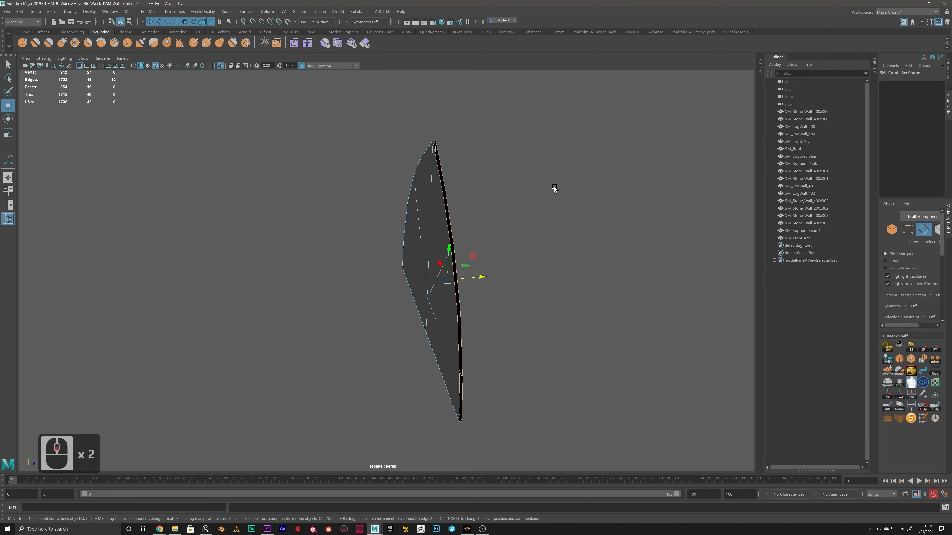
right_click(527, 184, "shift")
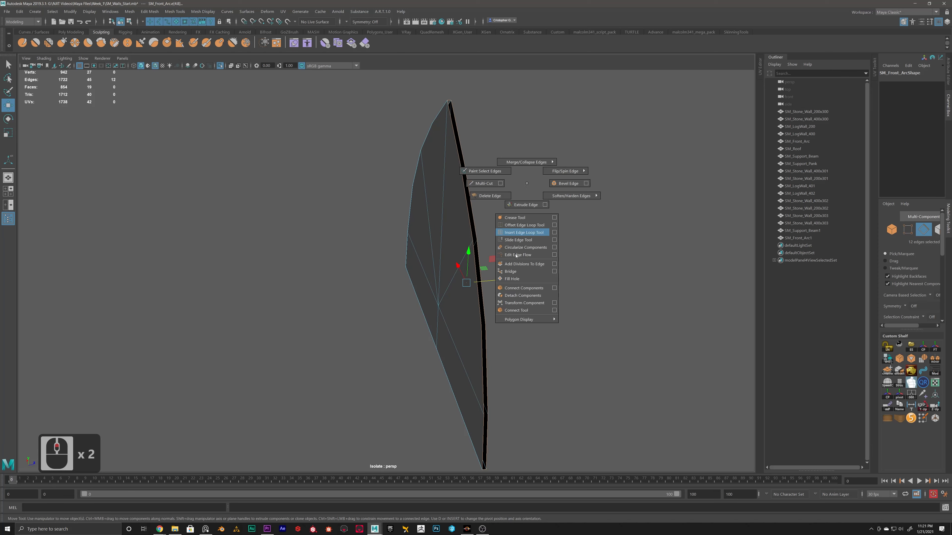
right_click_drag(511, 273, 512, 279, "shift")
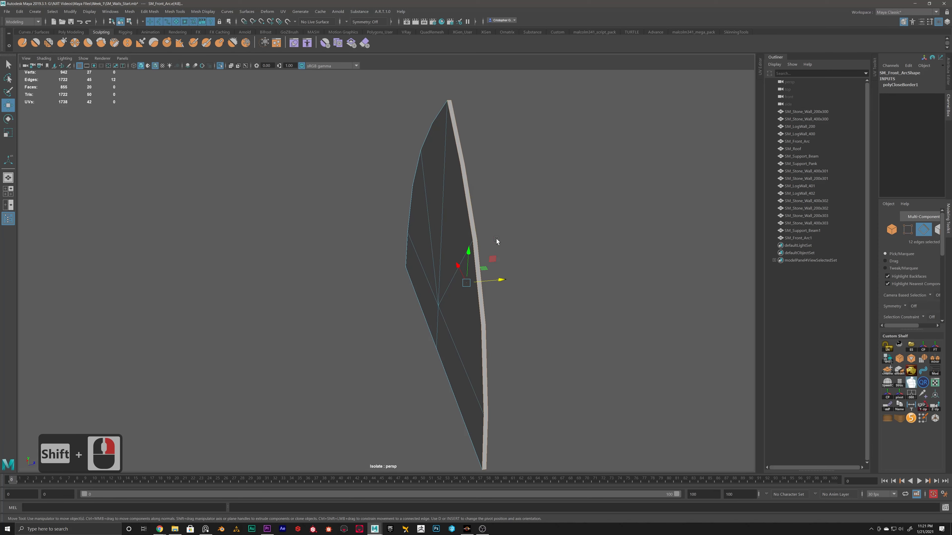
Step: Use Multi-Cut to cut an edge across the filled front arc's thin rim between its facing front and back vertices on one side
left_click_drag(496, 239, 435, 234, "alt")
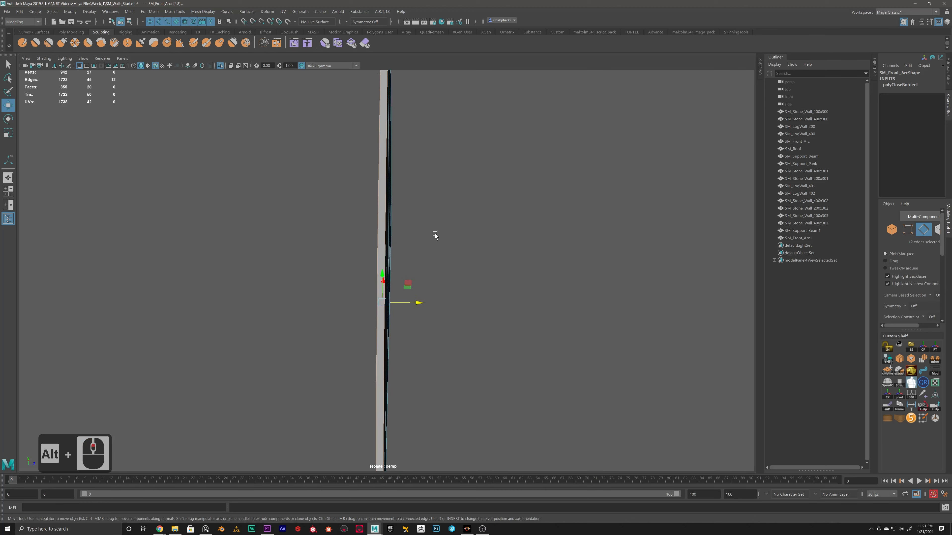
middle_click_drag(435, 234, 405, 234, "alt")
left_click_drag(405, 233, 390, 233, "alt")
middle_click_drag(389, 233, 414, 234, "alt")
left_click_drag(414, 234, 313, 220, "alt")
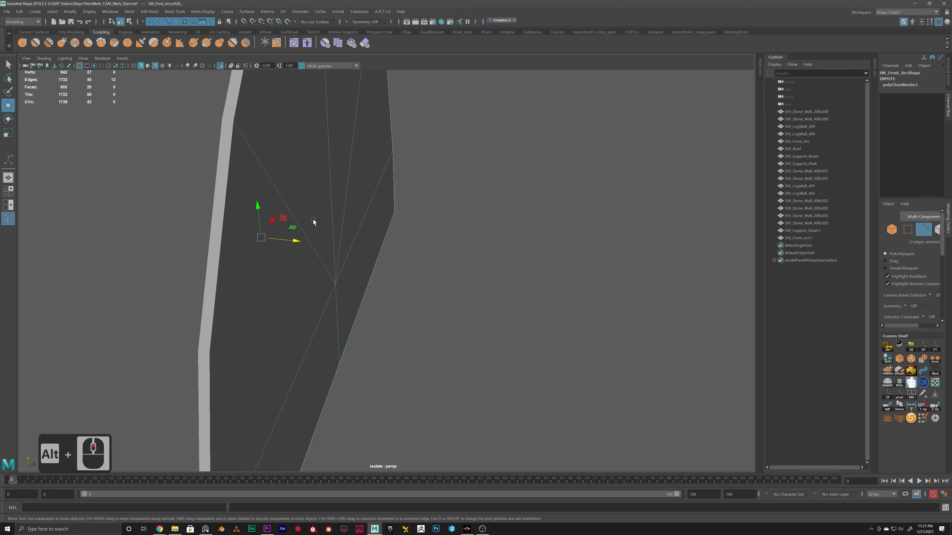
middle_click_drag(313, 220, 337, 213, "alt")
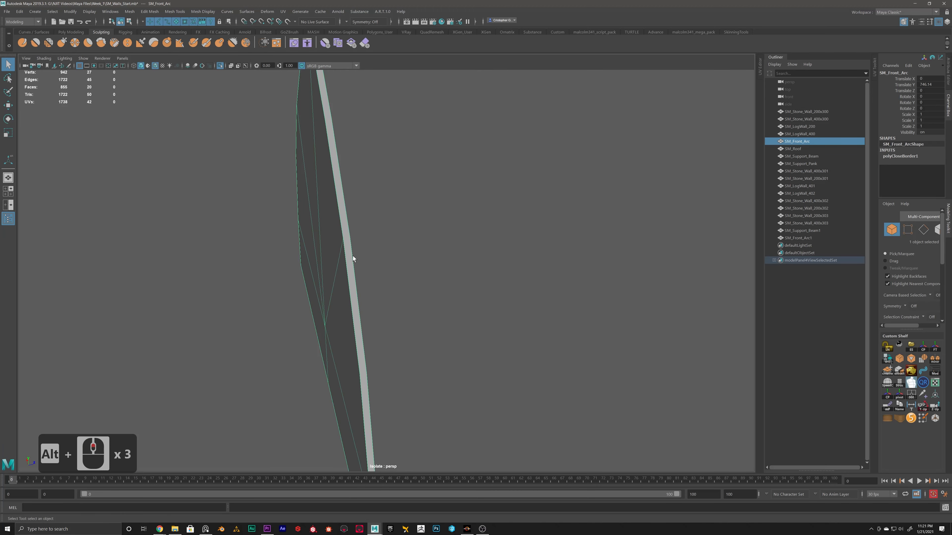
middle_click_drag(352, 256, 381, 254, "alt")
scroll(380, 255, "up", 4, "alt")
right_click_drag(409, 214, 360, 212, "shift")
left_click(435, 170)
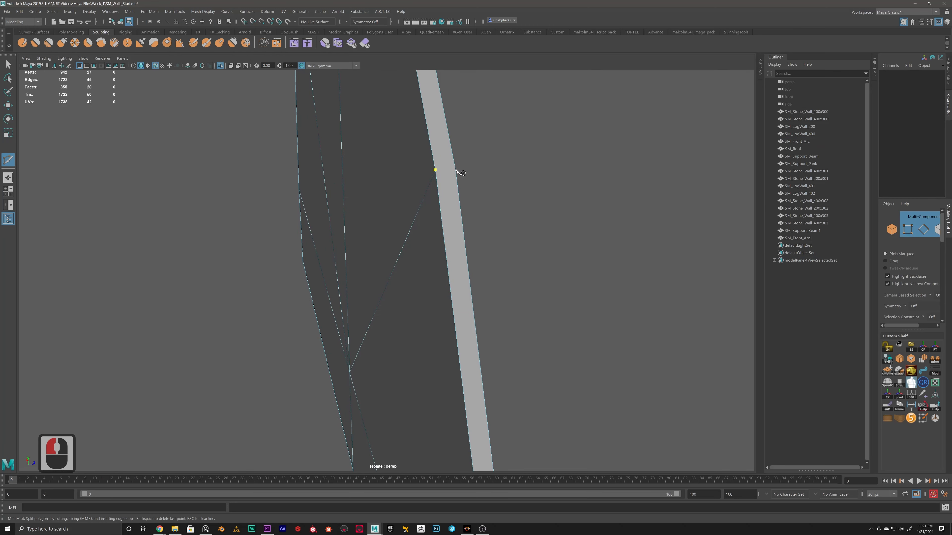
left_click_drag(456, 169, 433, 196, "alt")
middle_click_drag(432, 196, 435, 191, "alt")
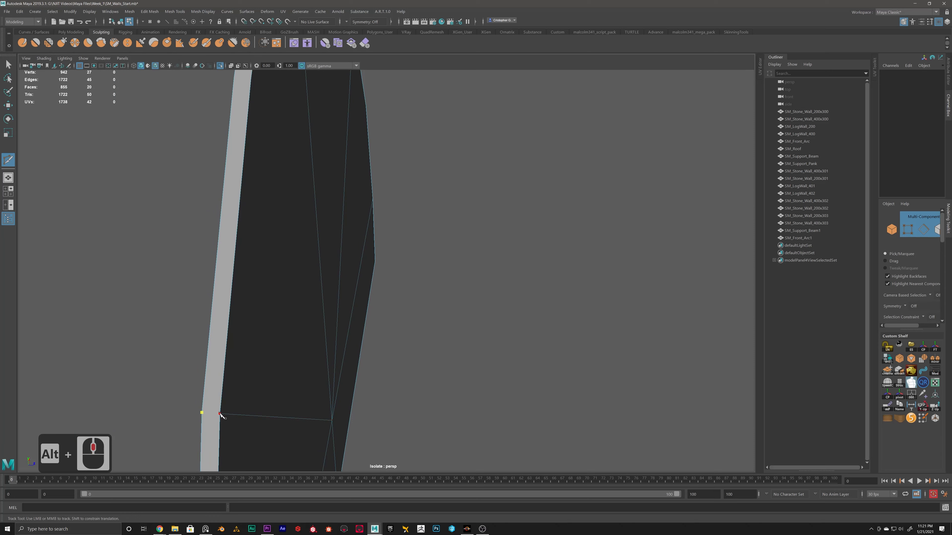
left_click(219, 414)
key("y")
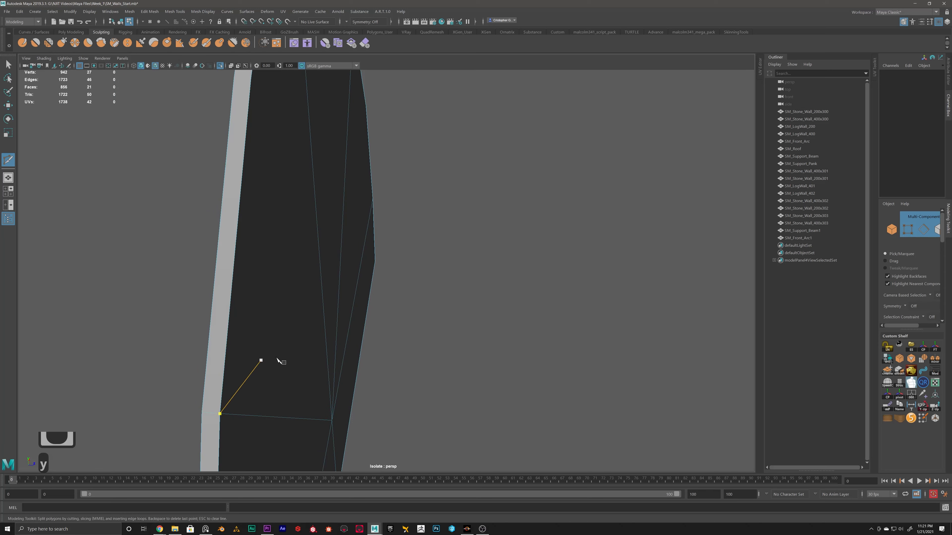
Step: Cut a second edge across the rim's thickness just above the arc's opposite lower end
middle_click_drag(308, 348, 417, 263, "alt")
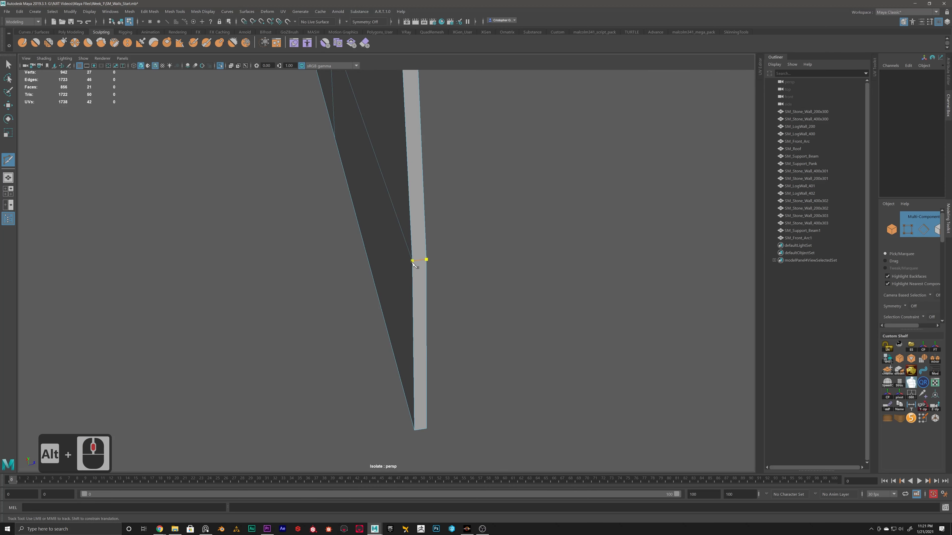
left_click(412, 261)
scroll(413, 262, "down", 4)
left_click_drag(383, 254, 418, 235, "alt")
key("w")
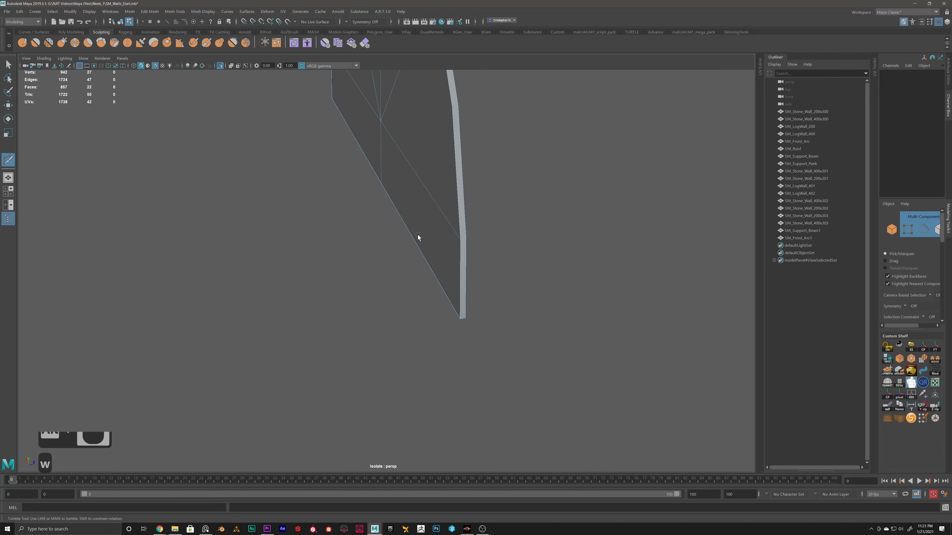
Step: Select the rim's front and back vertices at two corners and merge them with a 0.01 distance threshold
right_click_drag(443, 219, 423, 220)
left_click_drag(503, 194, 444, 248)
middle_click_drag(464, 77, 486, 197, "alt")
left_click_drag(486, 197, 458, 224, "shift")
right_click_drag(508, 215, 543, 176, "shift")
Step: Check the repaired arc in smooth mesh preview and switch back to the unsmoothed display
left_click_drag(533, 281, 404, 340, "alt")
middle_click_drag(386, 144, 402, 209, "alt")
key("3")
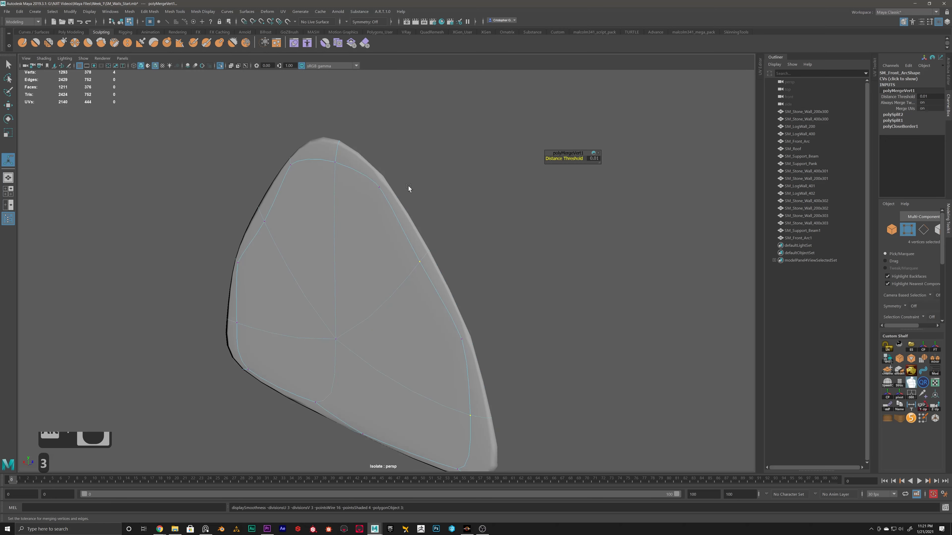
left_click_drag(388, 202, 412, 187, "alt")
middle_click_drag(413, 188, 374, 186, "alt")
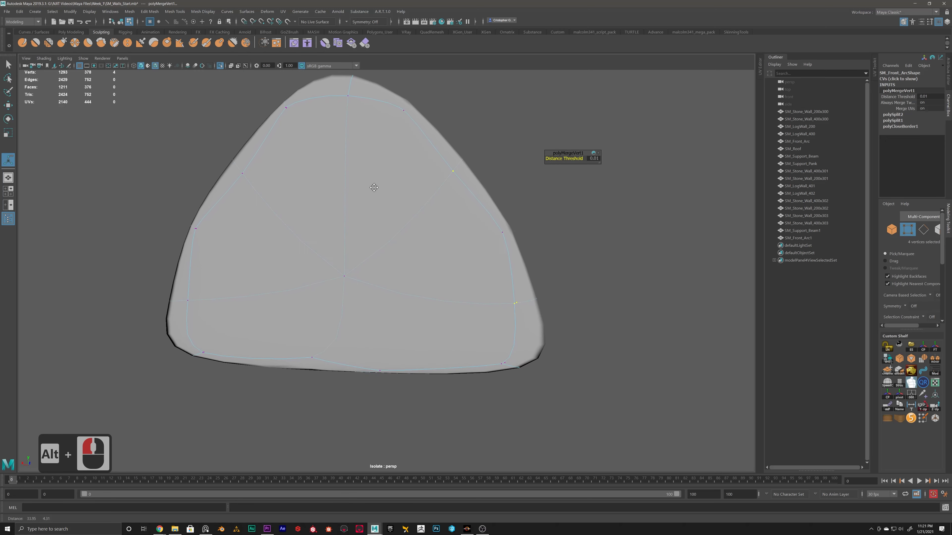
key("1")
Step: Return the repaired arc to object mode and turn off isolation to show the whole building
right_click_drag(350, 195, 386, 183)
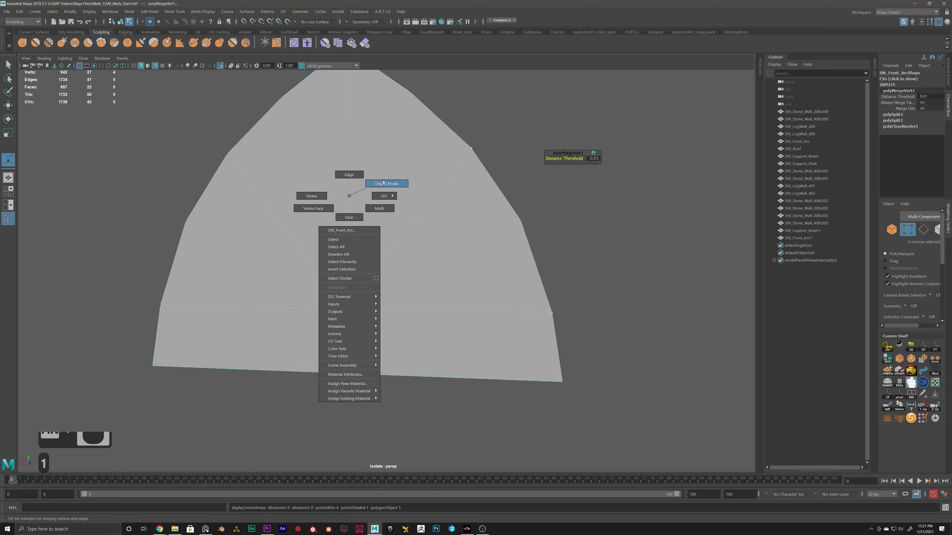
scroll(443, 176, "down", 3, "alt")
left_click_drag(437, 183, 263, 103, "alt")
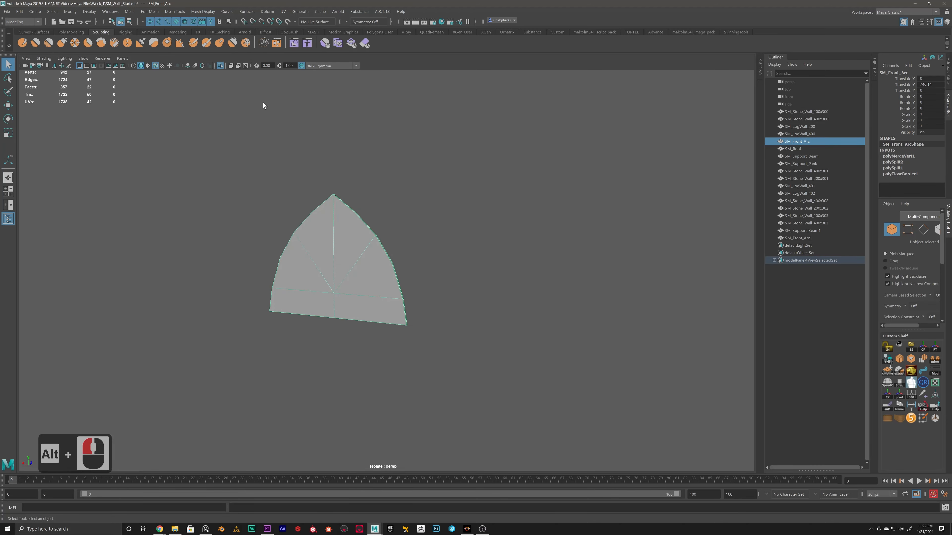
left_click(219, 67)
Step: Delete the duplicate arc's back and rim faces in the side view, keeping only its flat front sheet
scroll(276, 281, "up", 2, "alt")
middle_click_drag(273, 283, 278, 221, "alt")
left_click_drag(278, 221, 284, 167, "alt")
left_click(282, 171)
right_click(278, 175)
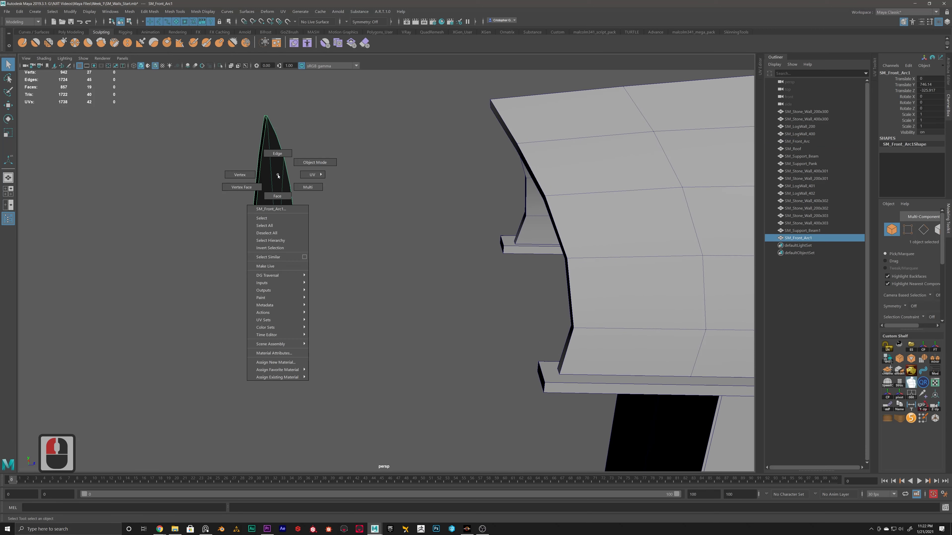
left_click(278, 195)
double_click(278, 194)
left_click_drag(273, 213, 279, 198, "alt")
key("space")
scroll(232, 328, "down", 7)
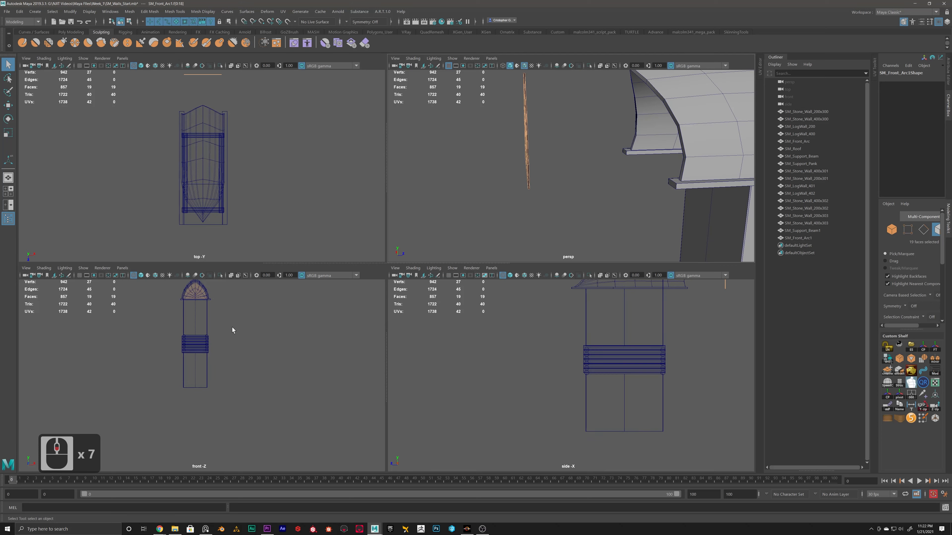
scroll(557, 331, "down", 20)
key("space")
middle_click_drag(625, 336, 405, 289, "alt")
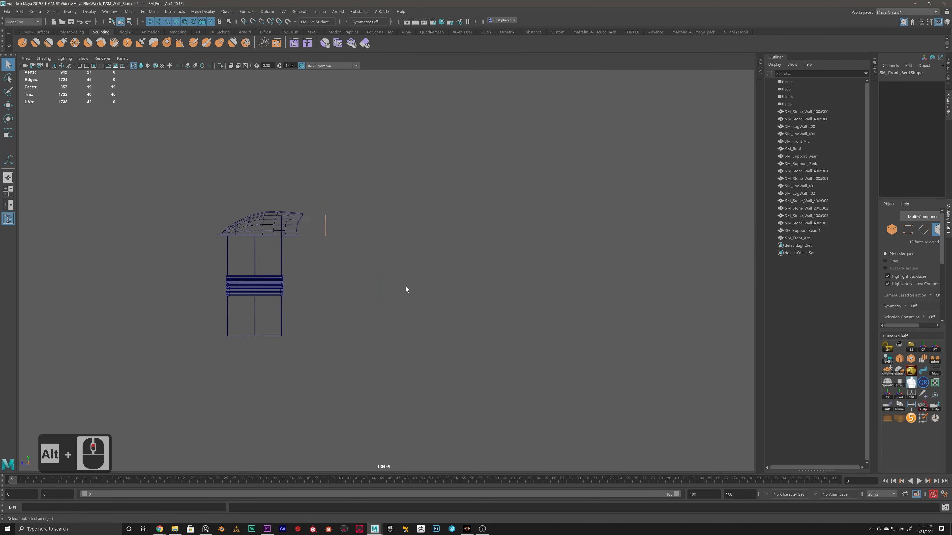
scroll(271, 186, "up", 14, "alt")
scroll(380, 245, "up", 20, "alt")
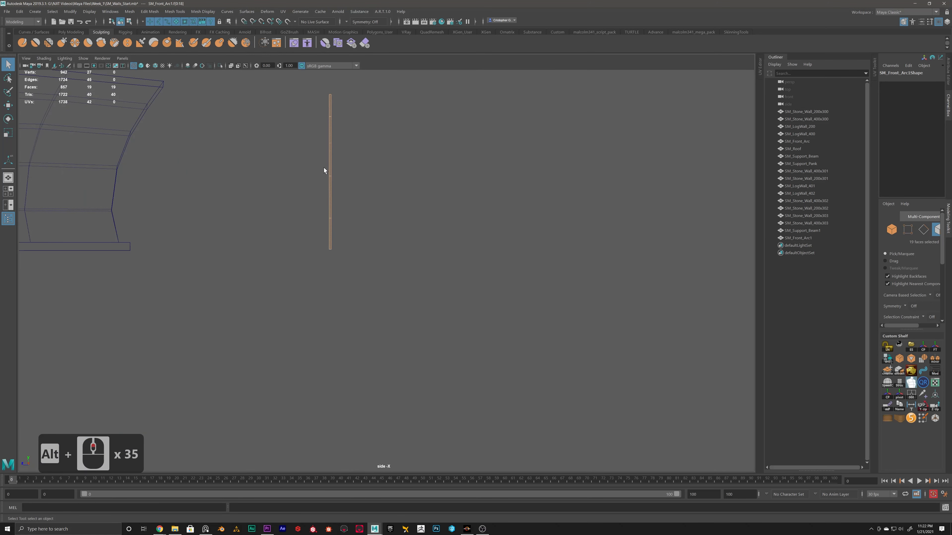
middle_click_drag(339, 112, 337, 147, "alt")
left_click(292, 103)
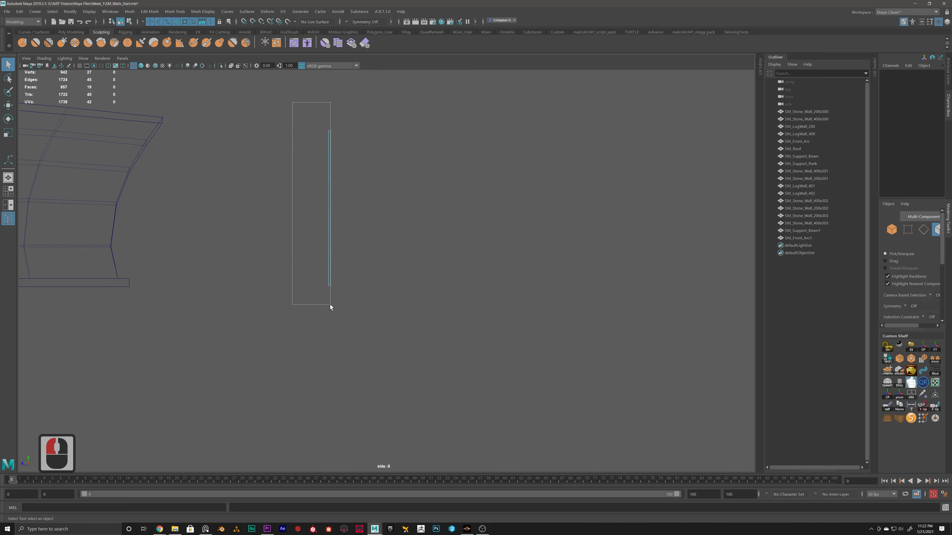
left_click_drag(330, 304, 329, 305)
key("Delete")
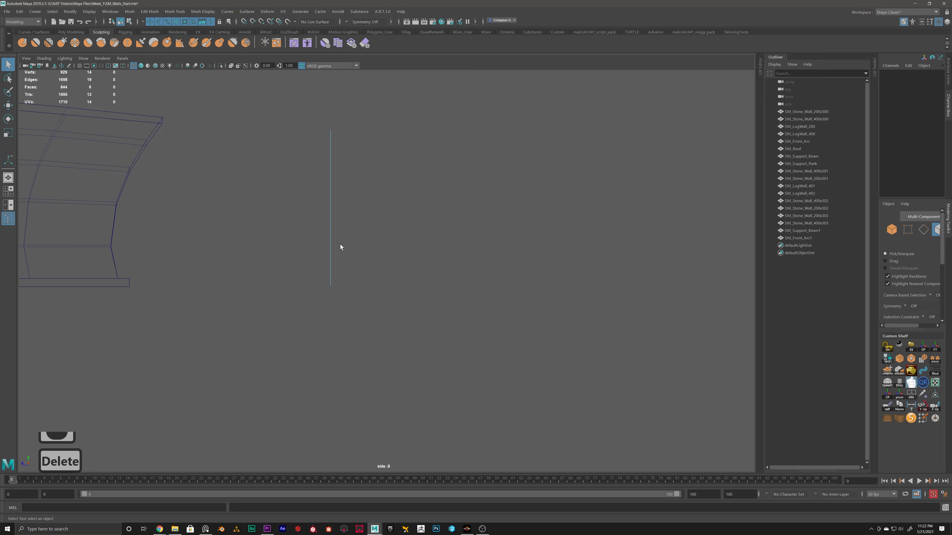
Step: Extrude all faces of the duplicate arc's front sheet with an inward Offset to form a narrow border
key("space")
key("space")
left_click_drag(410, 156, 419, 179, "alt")
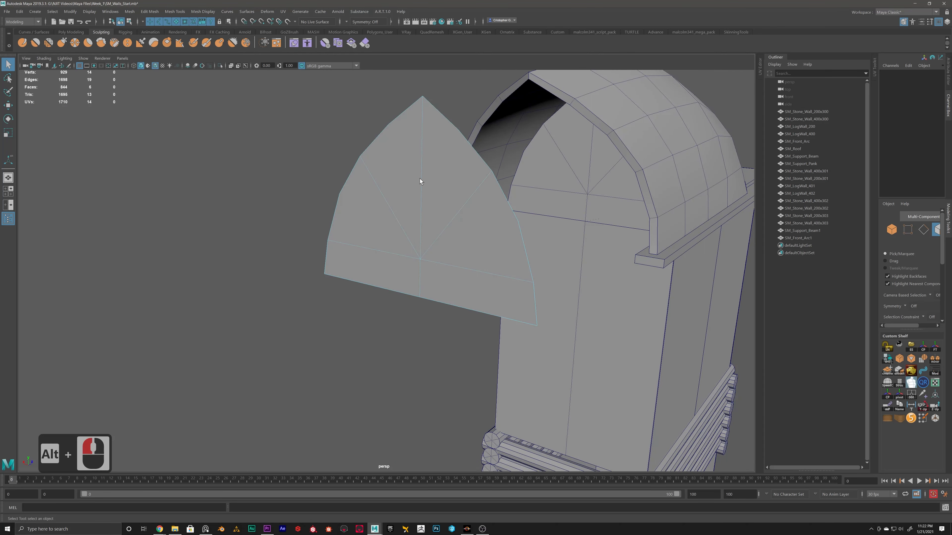
right_click(417, 173)
right_click_drag(413, 194, 413, 195)
double_click(392, 177)
scroll(426, 226, "down", 1)
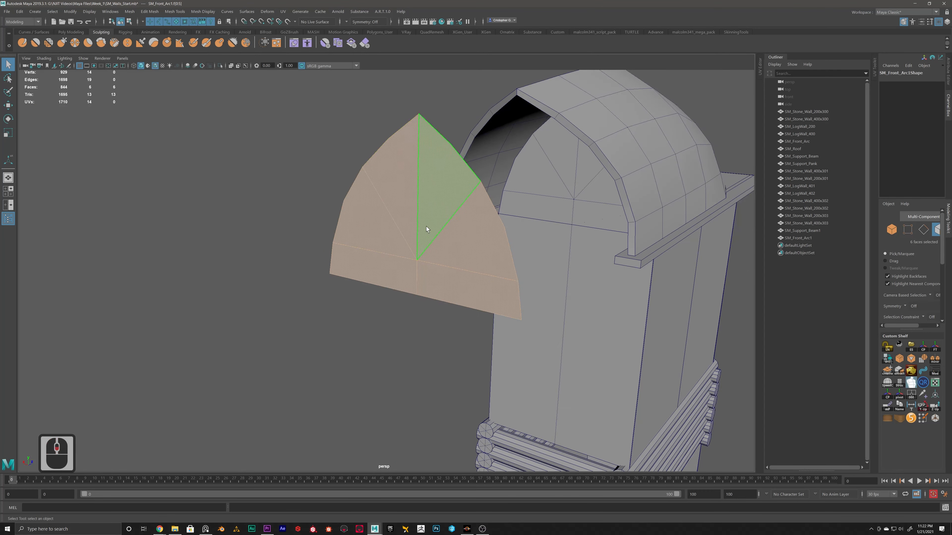
scroll(384, 209, "up", 2)
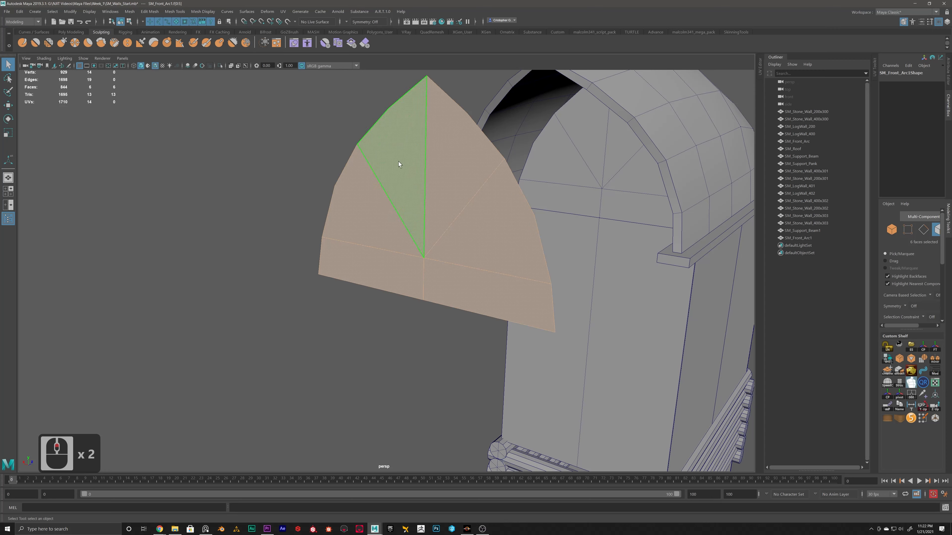
right_click(397, 143, "shift")
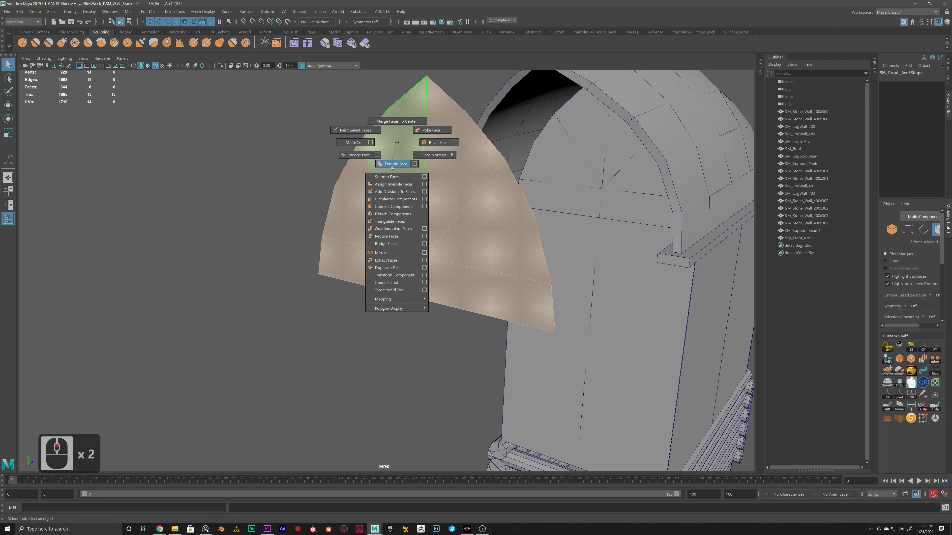
right_click(397, 142, "shift")
left_click(150, 12)
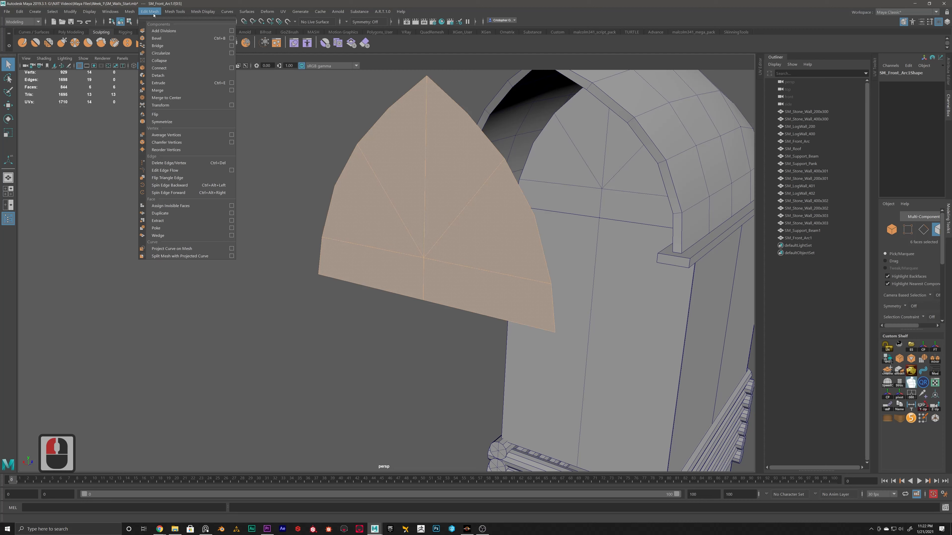
left_click(162, 83)
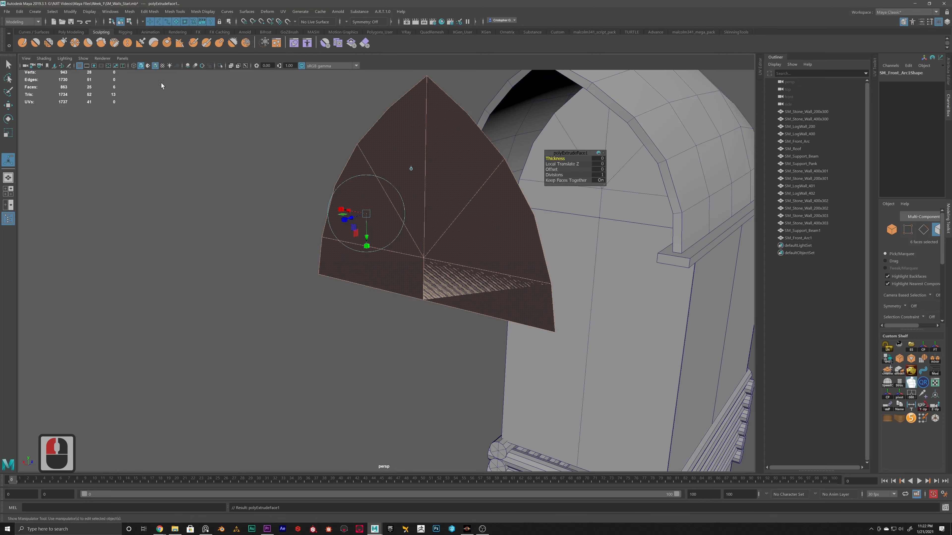
left_click_drag(457, 174, 415, 182, "alt")
middle_click_drag(415, 181, 445, 195, "alt")
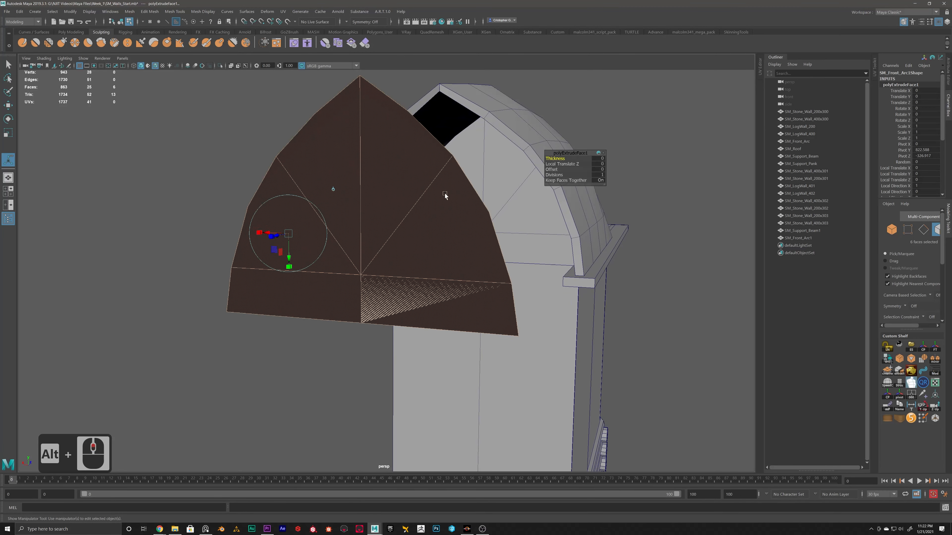
middle_click_drag(551, 169, 566, 169)
left_click_drag(566, 170, 435, 196, "alt")
key("q")
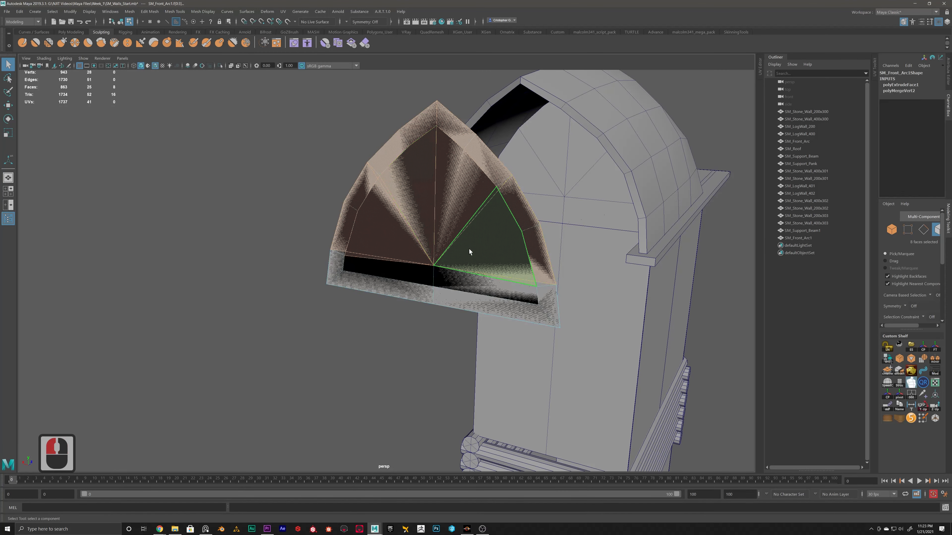
Step: Delete the faces inside the border and the strip along its base, leaving an open arch band
key("Delete")
left_click_drag(433, 263, 411, 269)
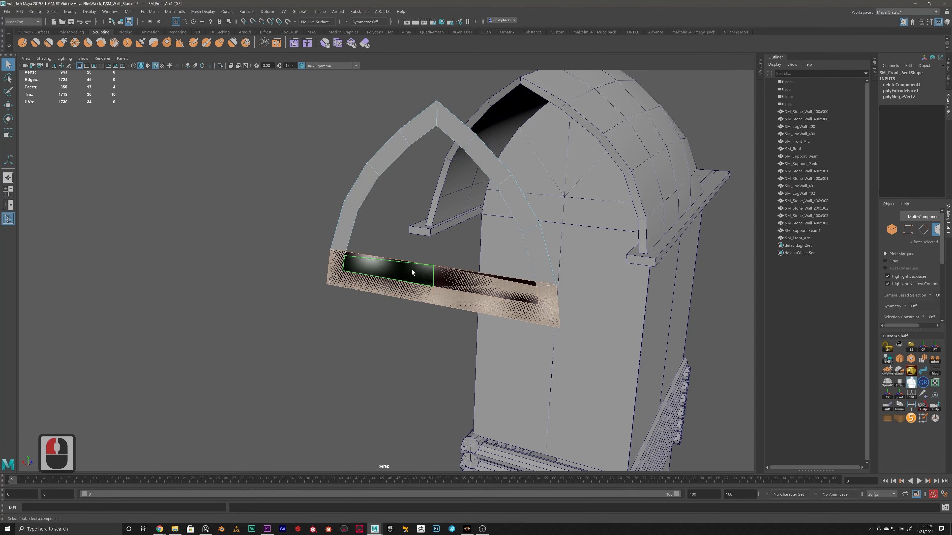
key("Delete")
left_click_drag(363, 204, 405, 198, "alt")
middle_click_drag(405, 198, 381, 196, "alt")
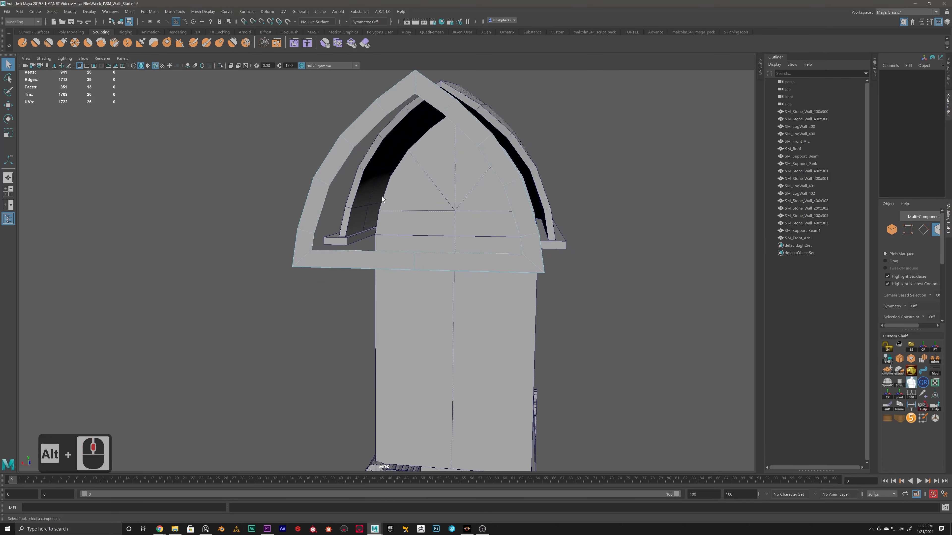
double_click(405, 259)
key("Delete")
Step: Snap the two inner end vertices of the arch band down to its outer corners' height, and return to object mode
left_click_drag(382, 265, 346, 261, "alt")
scroll(334, 259, "up", 4, "alt")
right_click_drag(323, 259, 301, 253)
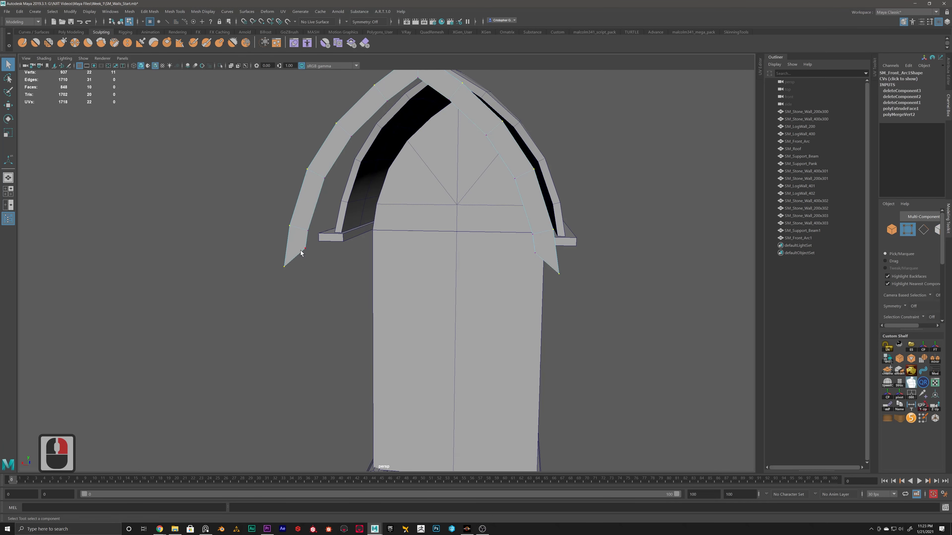
left_click(518, 263, "shift")
key("w")
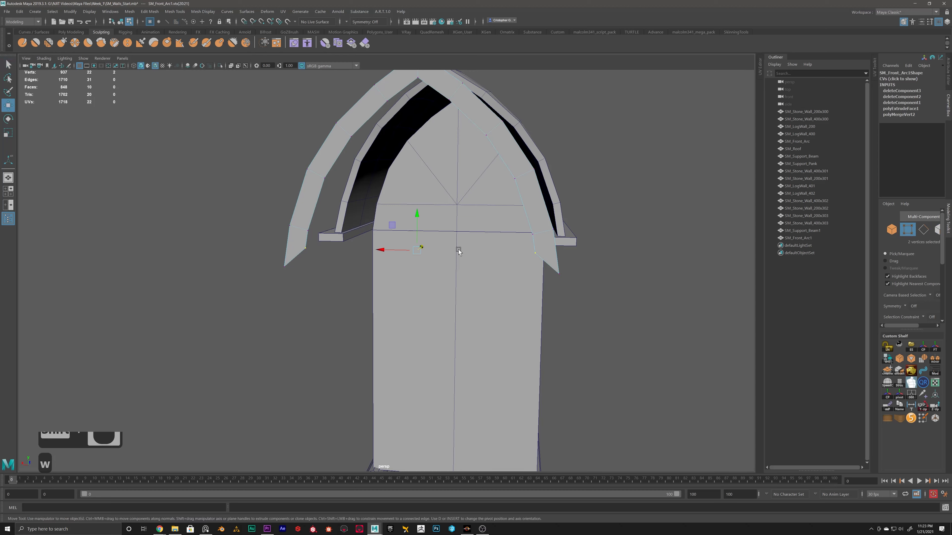
key("v")
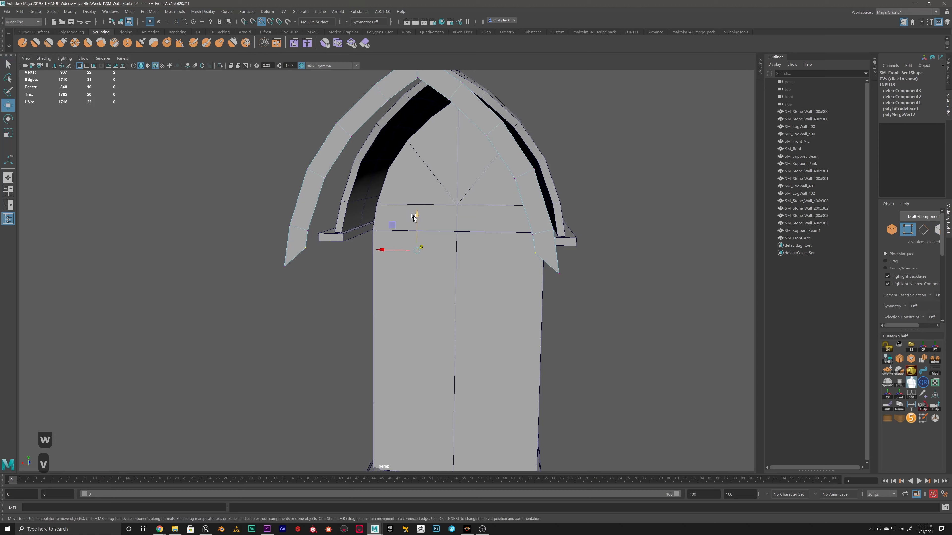
left_click_drag(416, 214, 292, 258)
scroll(385, 245, "down", 5)
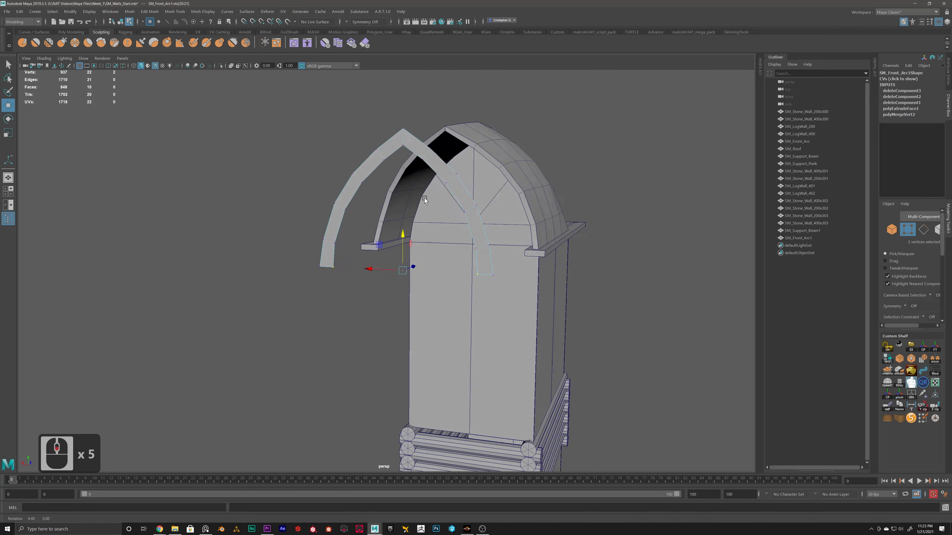
left_click_drag(374, 265, 407, 171, "alt")
right_click_drag(406, 171, 427, 157)
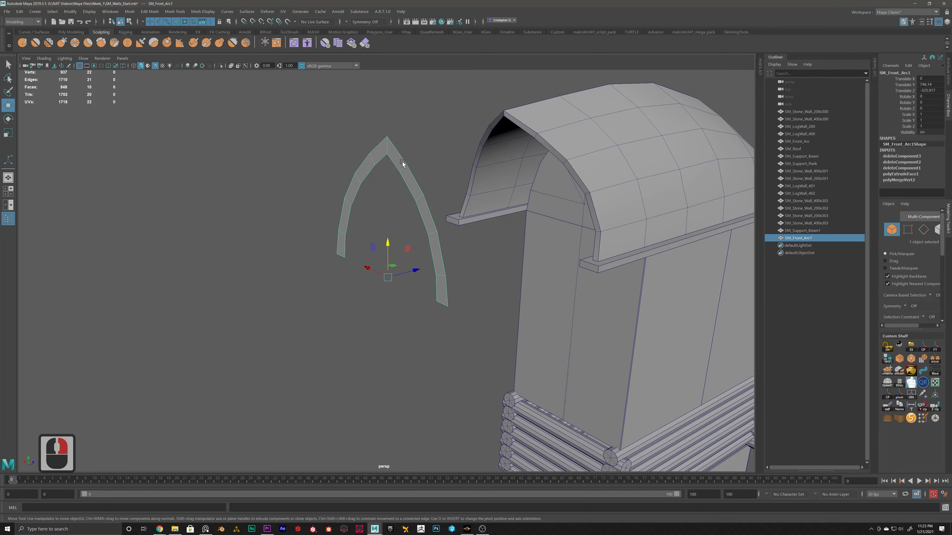
Step: Extrude all faces of the arch band along local Z into a solid trim, narrow its depth, and return to object mode
left_click_drag(404, 162, 435, 214, "alt")
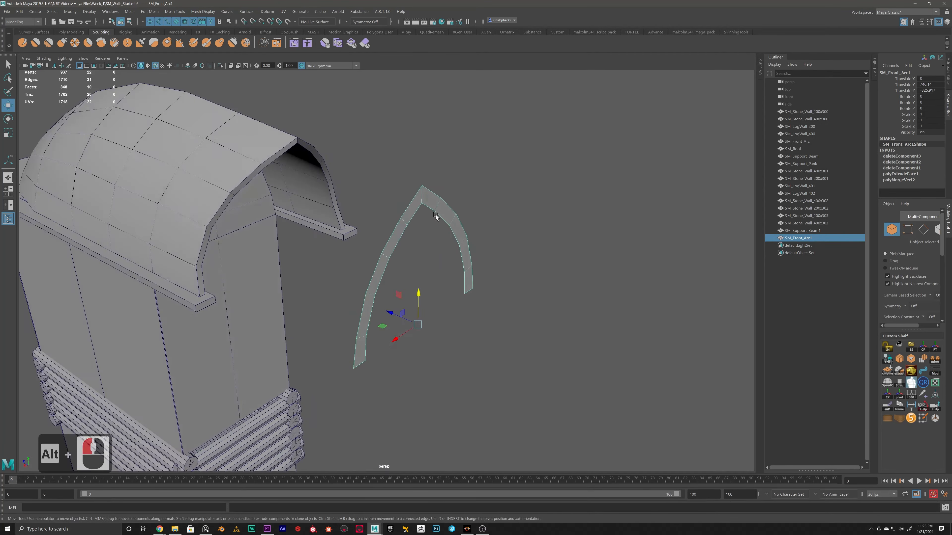
scroll(427, 205, "up", 3, "alt")
right_click_drag(418, 195, 417, 214)
scroll(509, 192, "down", 5)
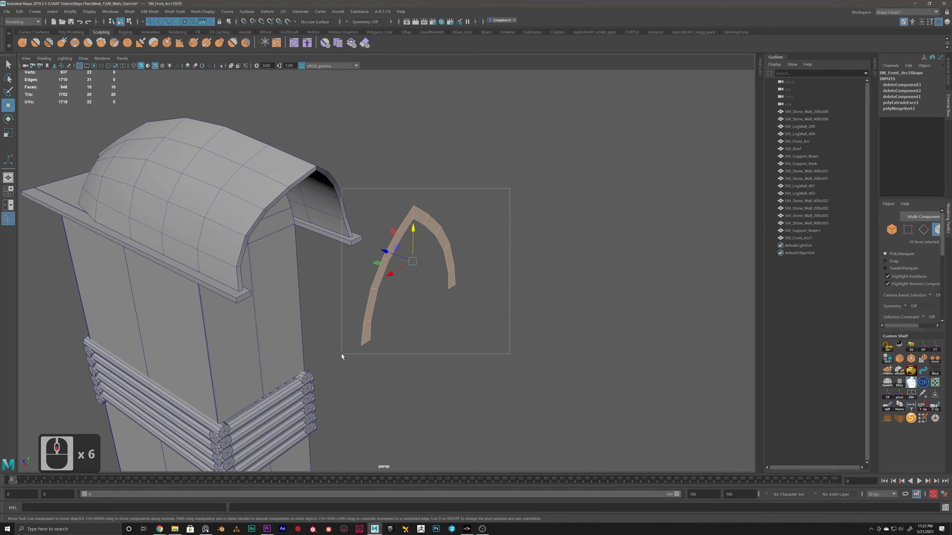
left_click_drag(342, 354, 341, 354)
left_click_drag(393, 302, 436, 272, "alt")
right_click_drag(501, 198, 494, 218, "shift")
scroll(425, 261, "up", 3)
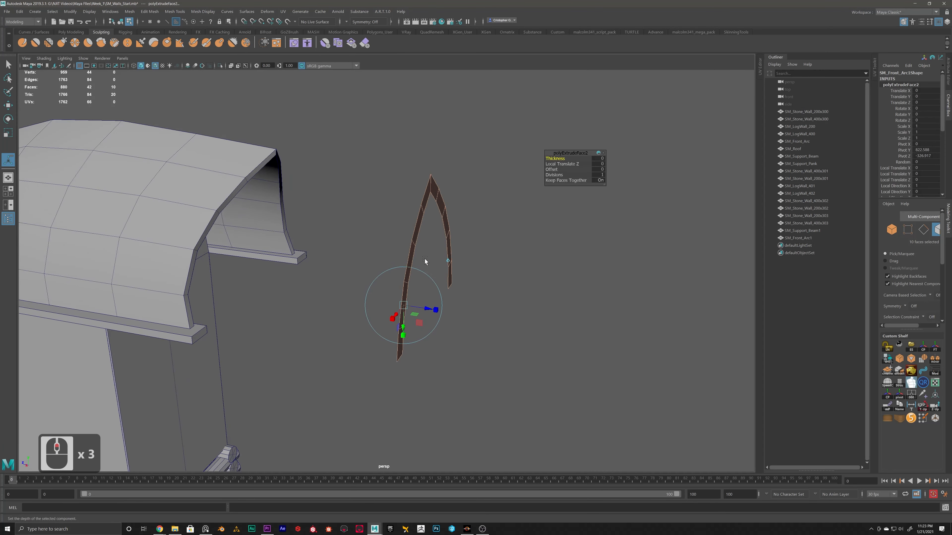
left_click_drag(429, 313, 432, 308)
left_click_drag(431, 308, 421, 204)
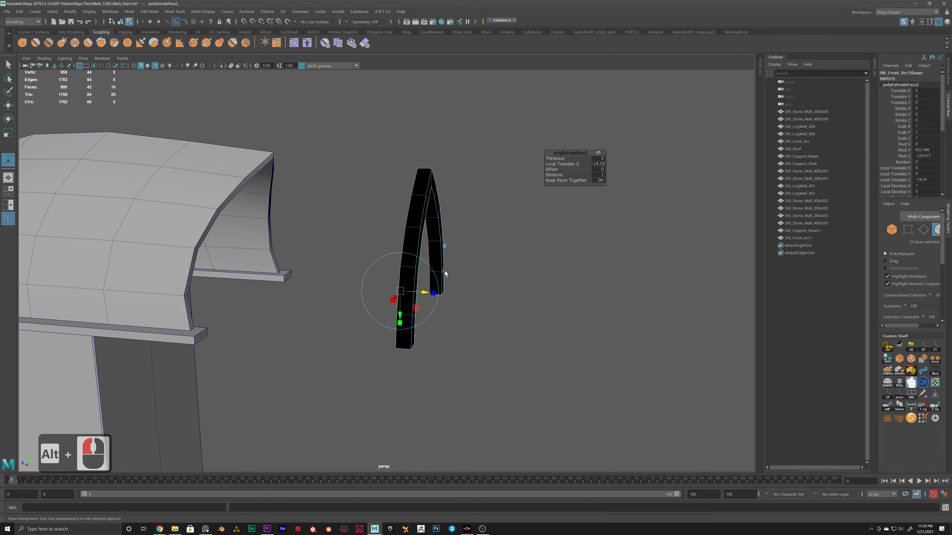
left_click_drag(445, 270, 459, 257, "alt")
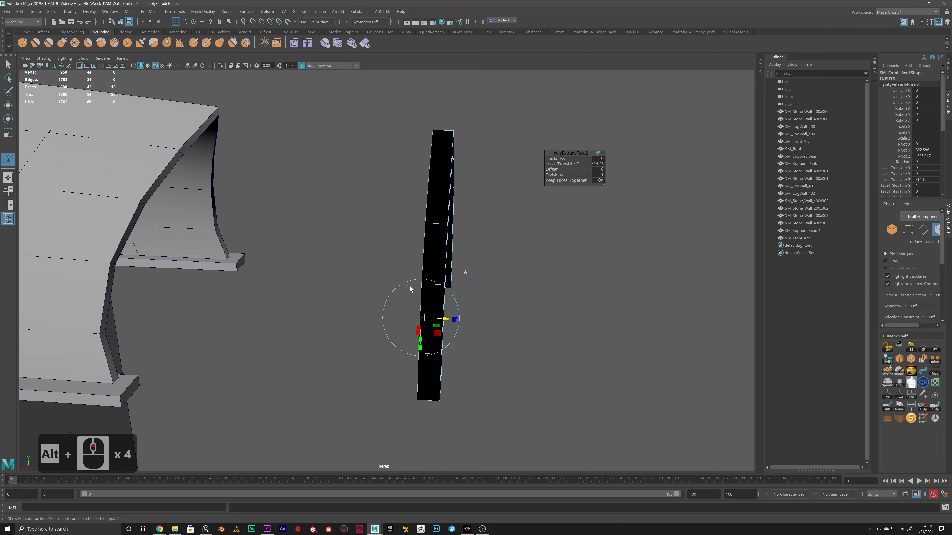
left_click_drag(479, 251, 466, 234, "alt")
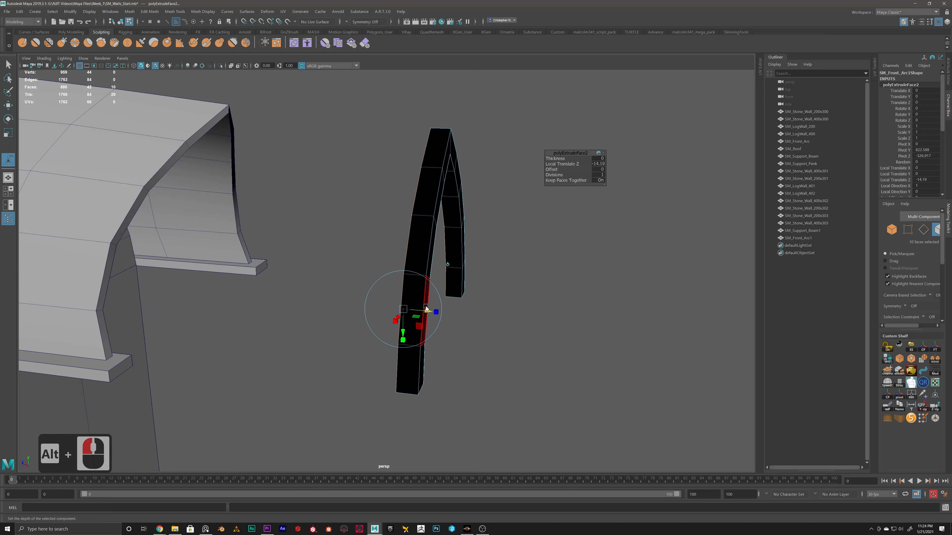
left_click_drag(435, 312, 439, 315)
right_click_drag(428, 207, 407, 189)
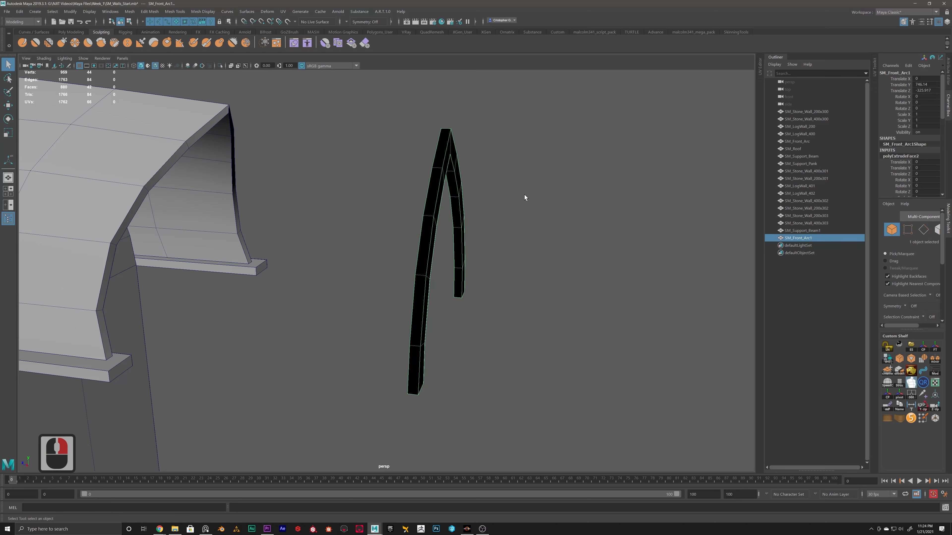
Step: Reverse the normals of all faces of the arch trim, and return to object mode
right_click(436, 196)
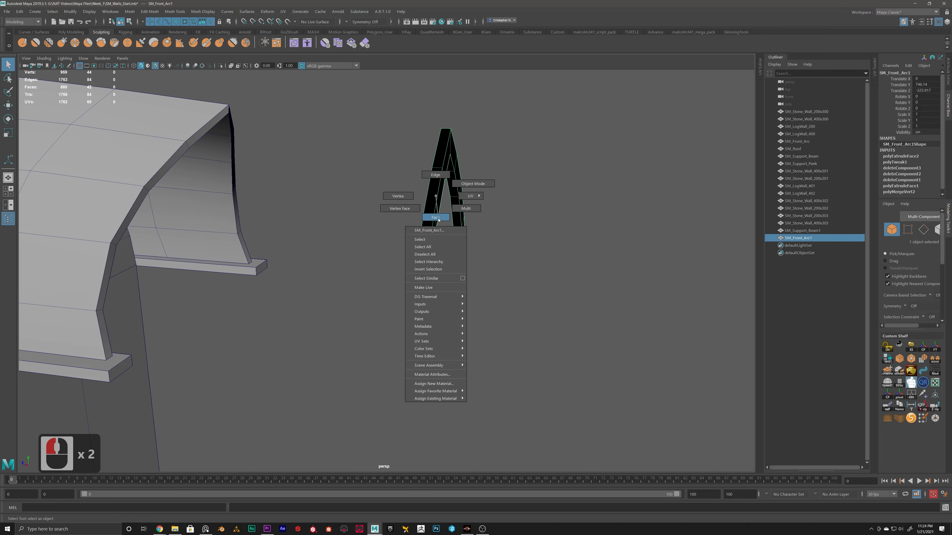
left_click(435, 217)
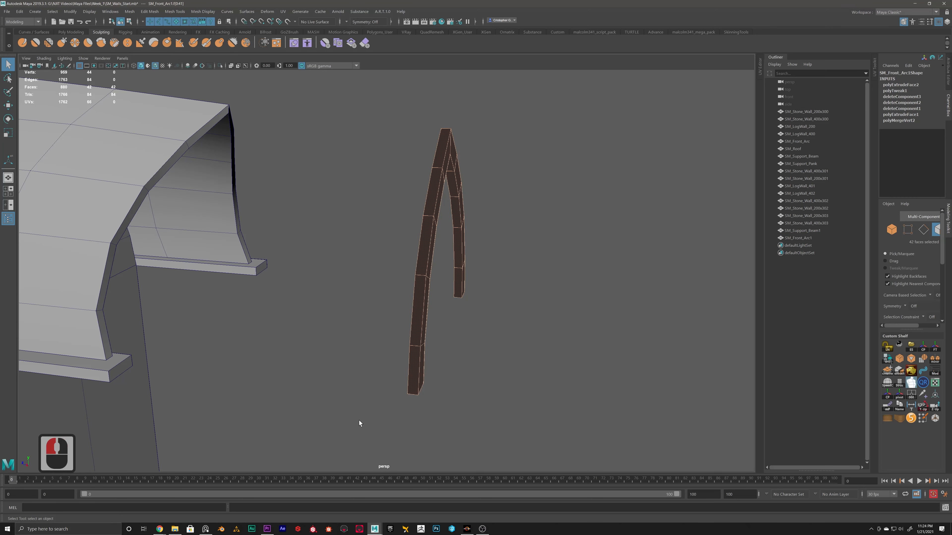
right_click(486, 141, "shift")
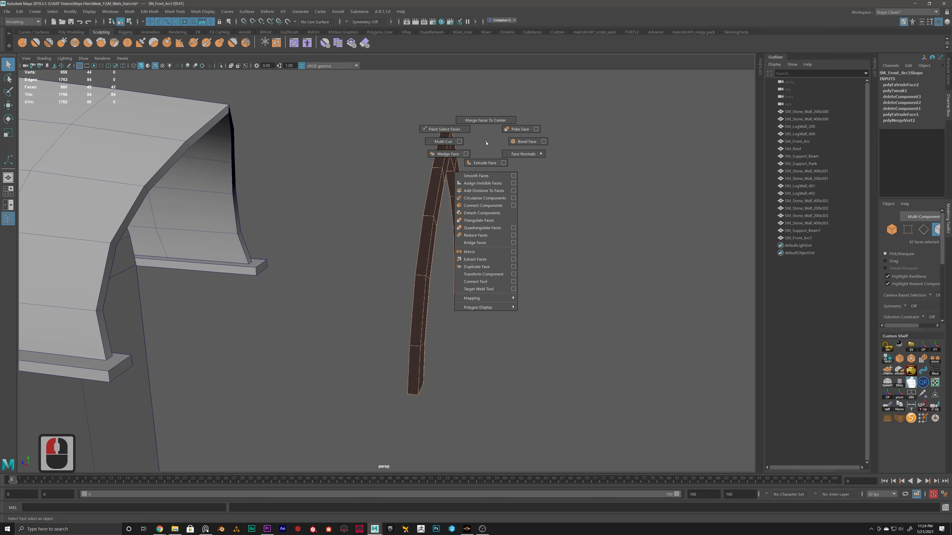
right_click_drag(490, 147, 565, 160, "shift")
key("w")
left_click_drag(507, 157, 412, 165, "alt")
right_click_drag(412, 165, 523, 146)
double_click(455, 188)
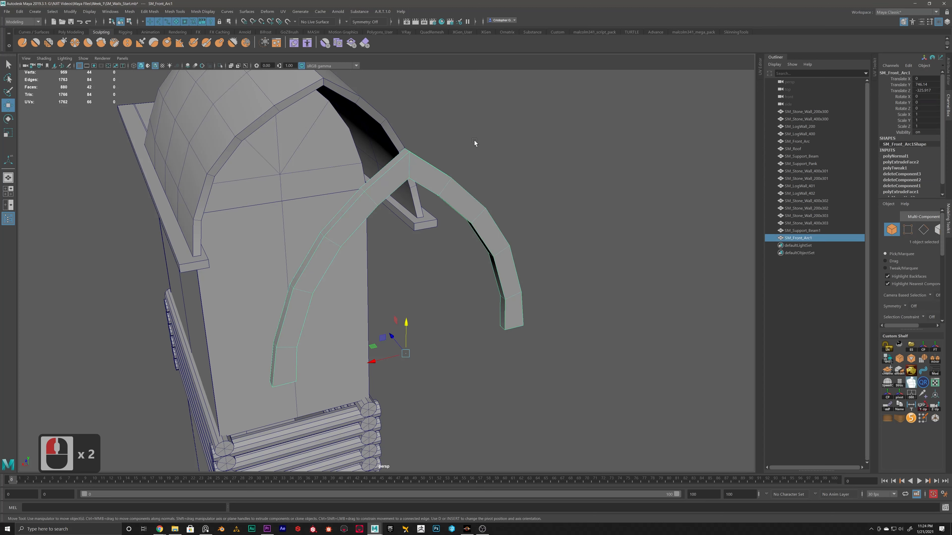
Step: Move the four end vertices of the arch trim's left leg outward toward the roof's inner edge
mouse_move(469, 139)
right_mouse_down("shift")
mouse_move(498, 136)
mouse_move(470, 142)
right_mouse_up("shift")
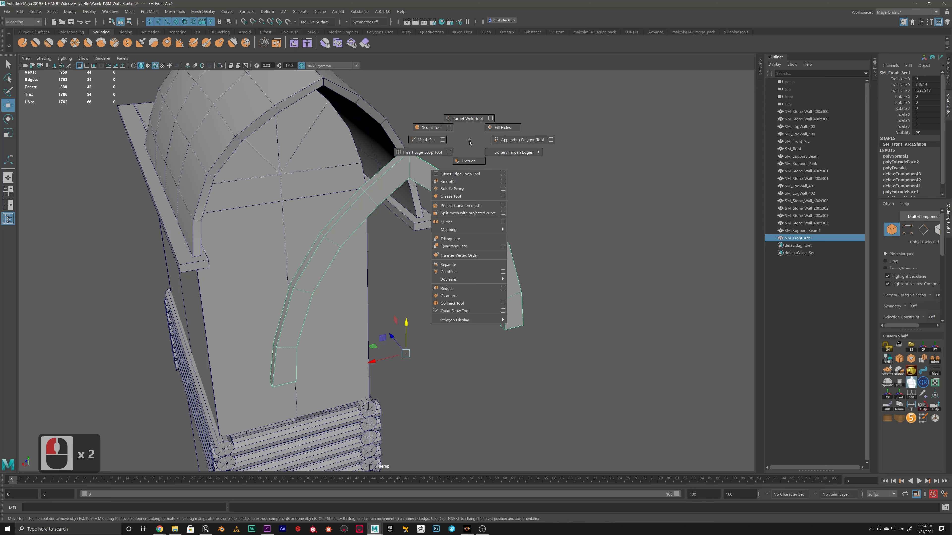
left_click_drag(469, 143, 257, 204, "alt")
middle_click_drag(378, 224, 348, 249, "alt")
scroll(349, 251, "up", 2, "alt")
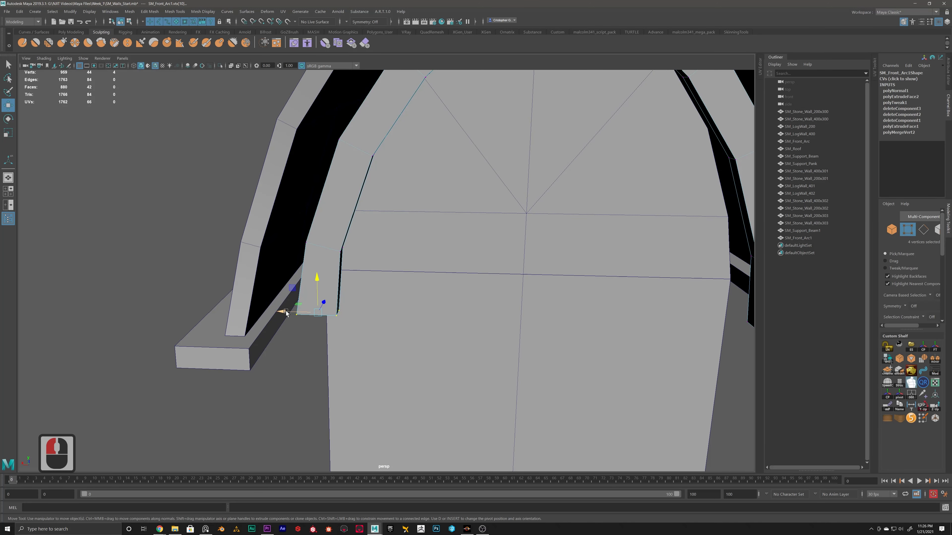
left_click_drag(318, 300, 287, 266)
left_click(252, 297)
key("ctrl+z")
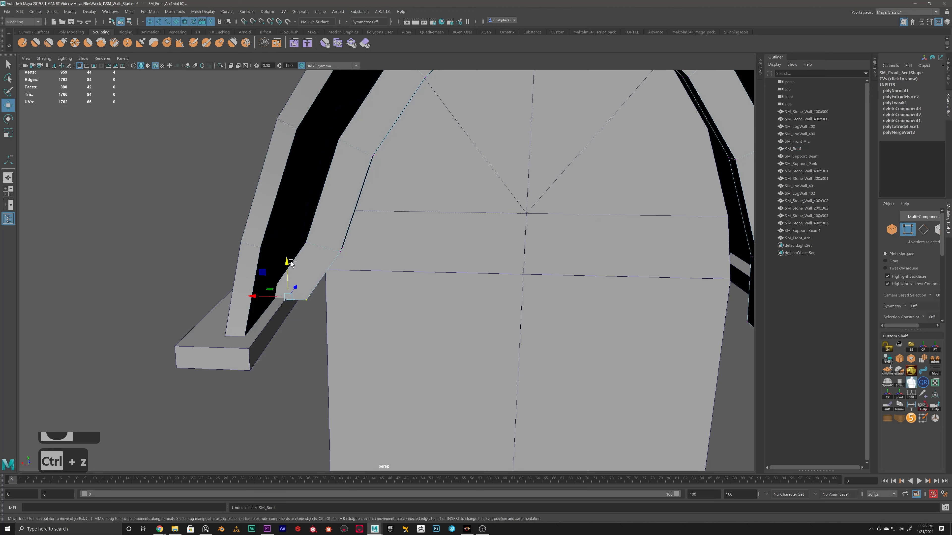
left_click_drag(253, 297, 261, 296)
Step: Move the next three vertex rows up the arch trim's left side outward to follow the roof's curve
left_click_drag(291, 263, 343, 220)
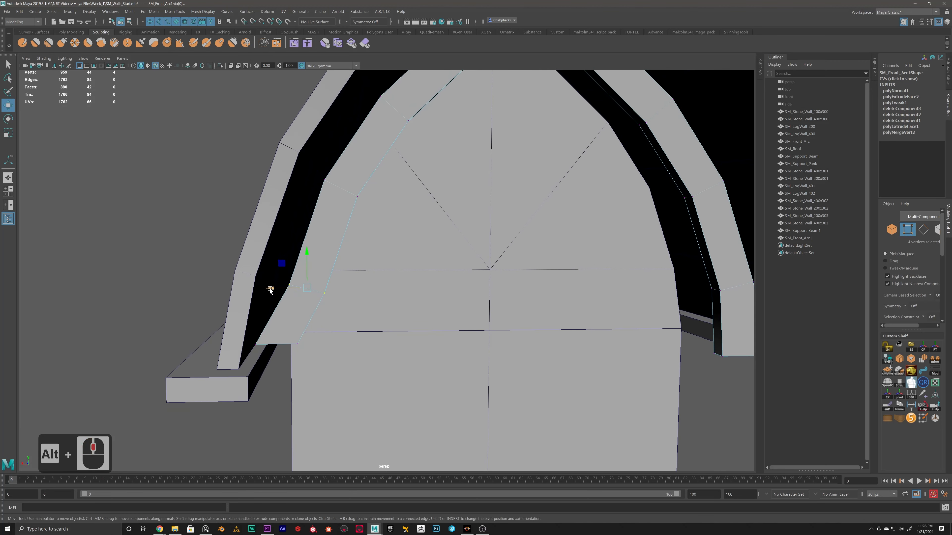
left_click_drag(270, 289, 250, 288)
left_click_drag(285, 256, 285, 241)
left_click_drag(253, 272, 251, 272)
middle_click_drag(371, 165, 365, 199, "alt")
left_click_drag(364, 199, 301, 242)
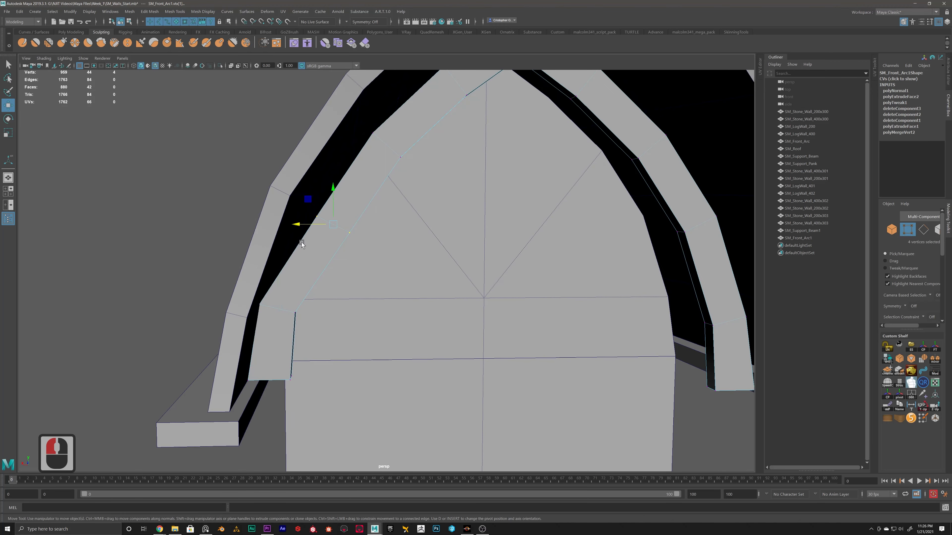
middle_click_drag(302, 242, 308, 269, "alt")
left_click_drag(314, 228, 292, 217)
middle_click_drag(327, 213, 392, 254, "alt")
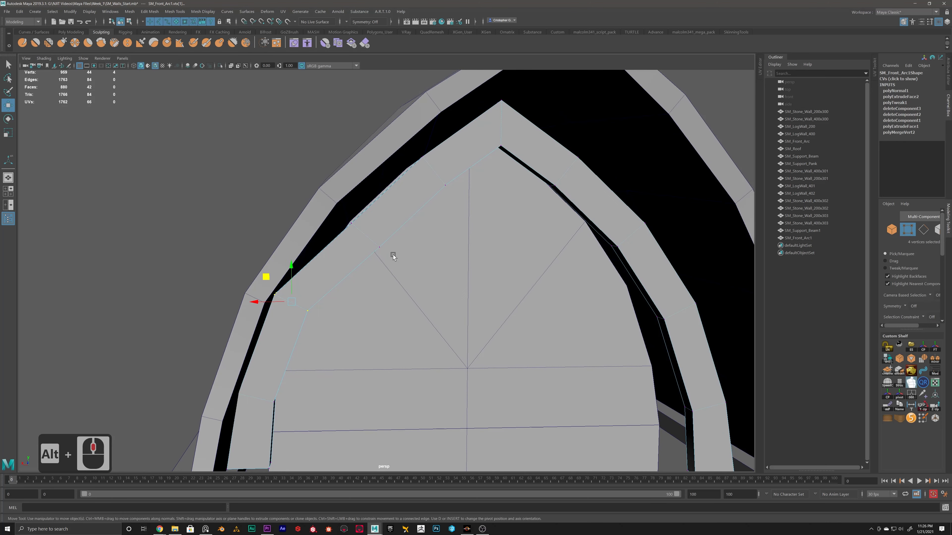
left_click_drag(325, 261, 323, 262)
middle_click_drag(347, 236, 302, 196, "alt")
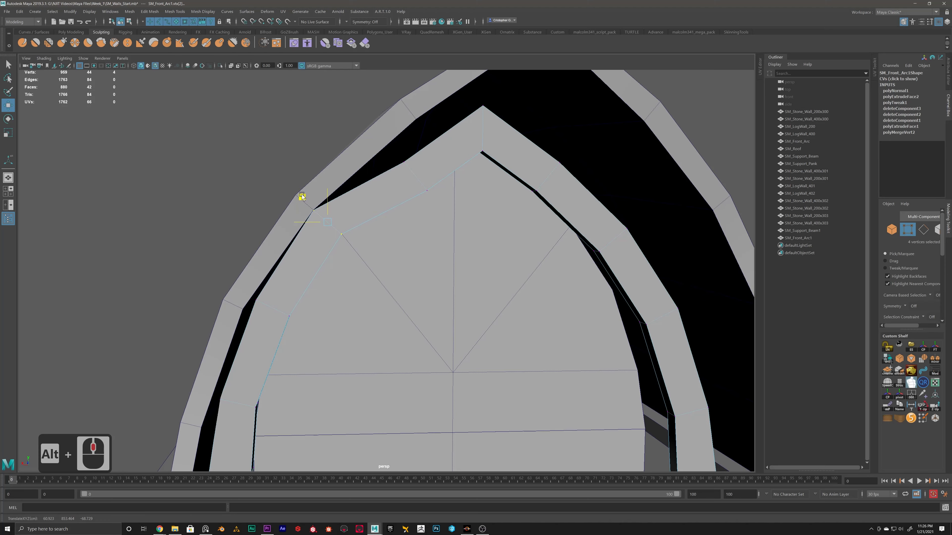
Step: Move the vertex row beside the arch trim's peak up and outward to smooth its left curve
left_click_drag(341, 200, 339, 240, "alt")
middle_click_drag(339, 240, 325, 322, "alt")
left_click_drag(325, 322, 330, 283, "alt")
middle_click_drag(329, 283, 452, 299, "alt")
scroll(452, 299, "down", 6, "alt")
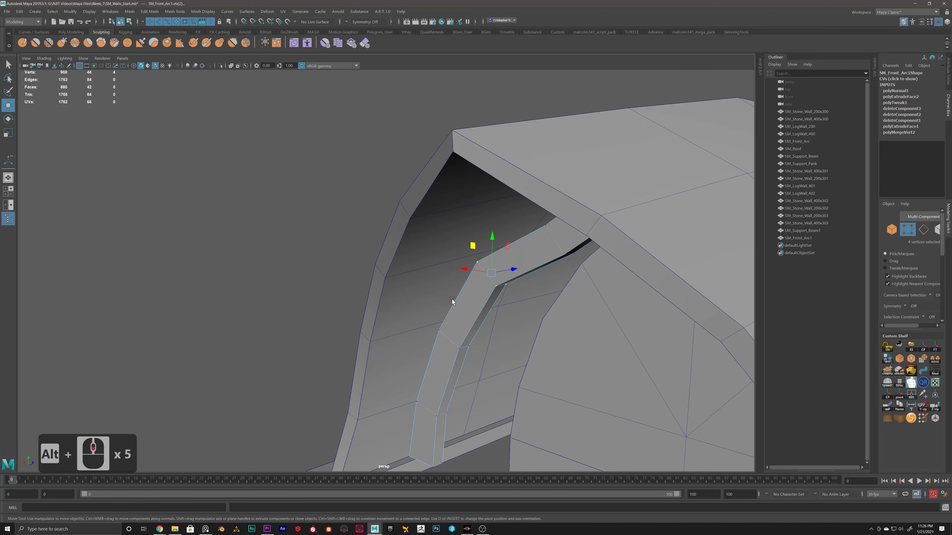
left_click_drag(401, 288, 414, 323, "alt")
scroll(478, 287, "up", 3, "alt")
left_click_drag(377, 356, 376, 357)
left_click_drag(442, 323, 412, 326, "alt")
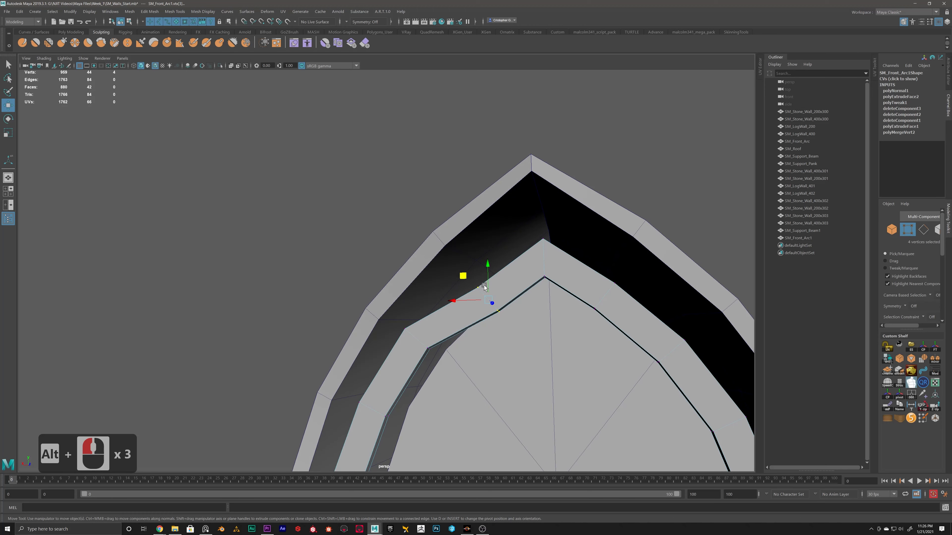
left_click_drag(463, 275, 451, 247)
middle_click_drag(519, 252, 424, 296, "alt")
Step: Raise the four peak vertices of the arch trim toward the roof's ridge
left_click_drag(423, 295, 452, 287, "alt")
left_click_drag(453, 245, 412, 331)
left_click_drag(412, 331, 384, 335, "alt")
left_click_drag(452, 263, 451, 227)
scroll(478, 322, "down", 14, "alt")
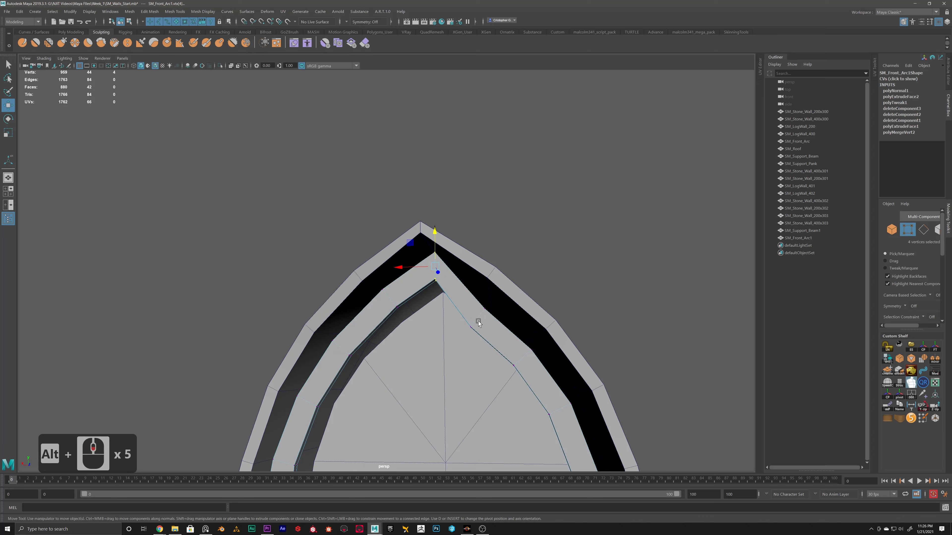
Step: Delete all faces of the arch trim's unedited right half
middle_click_drag(472, 317, 439, 293, "alt")
scroll(439, 293, "up", 3, "alt")
scroll(439, 293, "up", 2, "alt")
right_click_drag(430, 269, 430, 292)
left_click_drag(569, 198, 418, 434)
key("Delete")
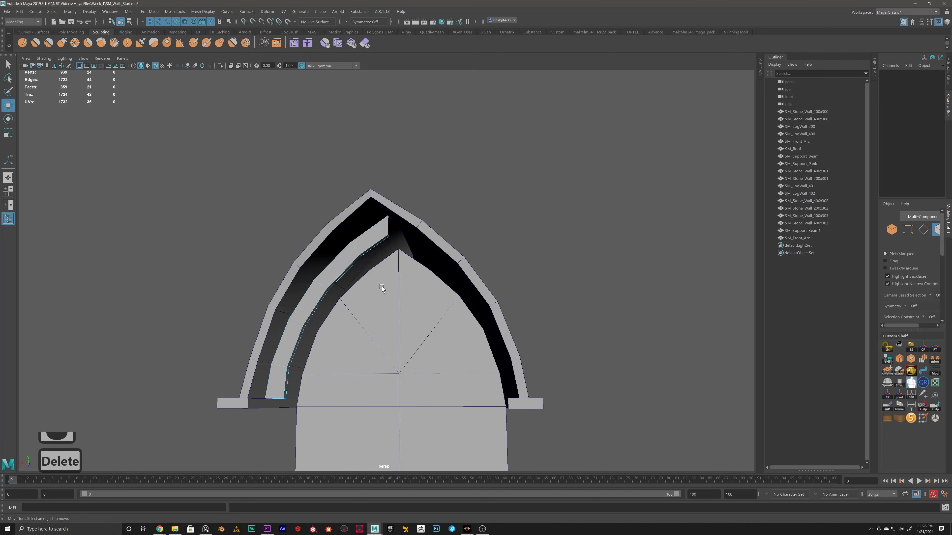
Step: Return to object mode, select only the remaining half of the arch trim, and place its pivot at the peak
scroll(381, 286, "up", 2)
middle_click_drag(356, 272, 406, 234, "alt")
right_click_drag(406, 234, 428, 221)
left_click_drag(411, 232, 407, 240)
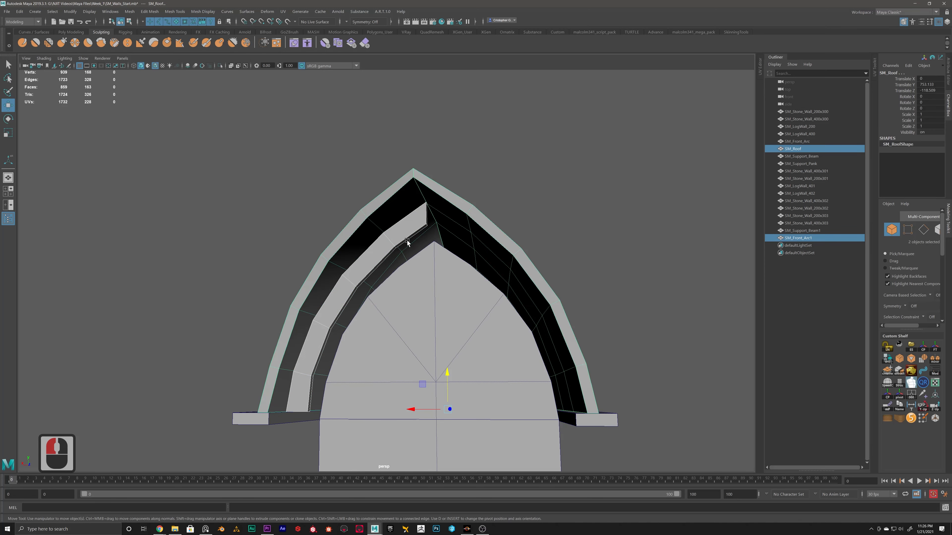
left_click_drag(433, 288, 428, 297, "alt")
left_click(384, 216)
mouse_move(454, 255)
middle_mouse_down("alt")
mouse_move(449, 235)
mouse_move(448, 267)
middle_mouse_up("alt")
key("d")
left_click(418, 183, "shift")
key("d")
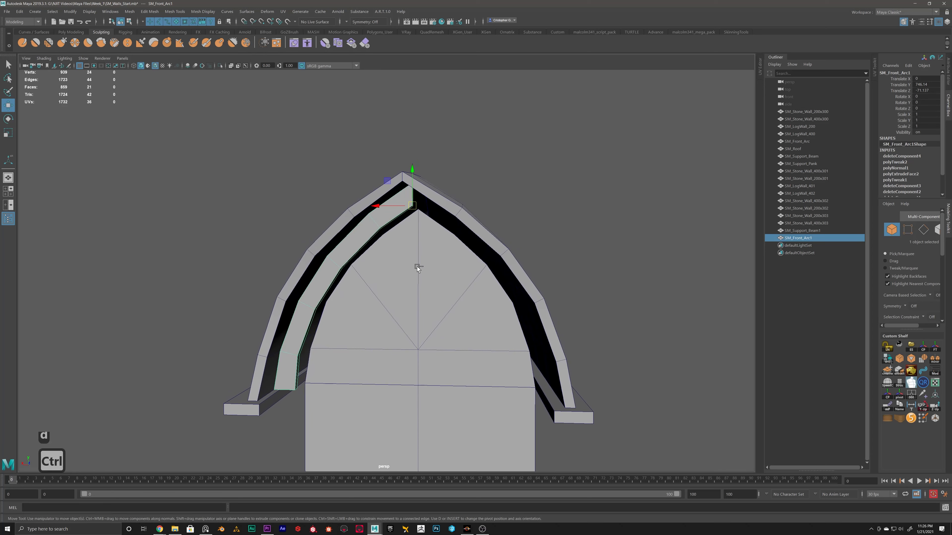
Step: Duplicate the half arch trim and mirror the copy by setting its Scale X to -1
key("ctrl+d")
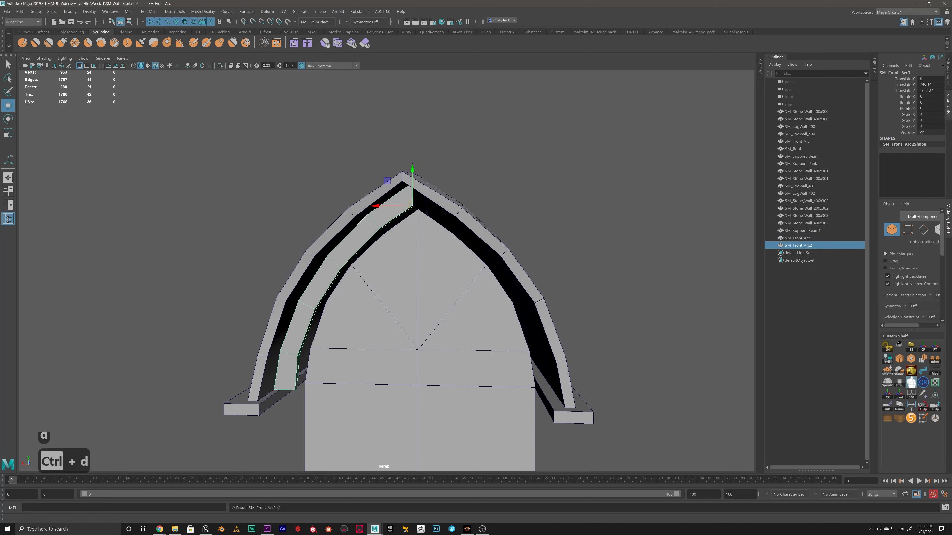
left_click(926, 115)
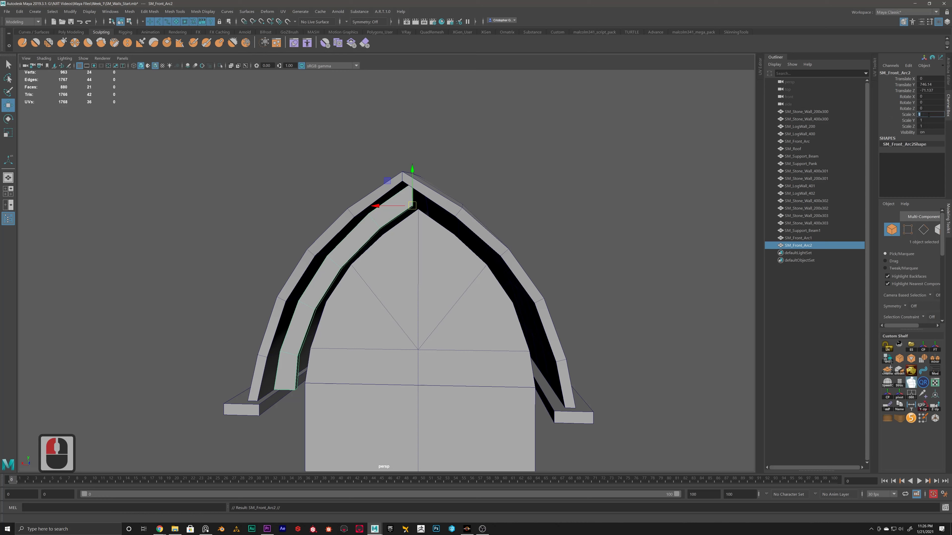
type("-1")
key("Return")
left_click_drag(483, 205, 437, 243, "alt")
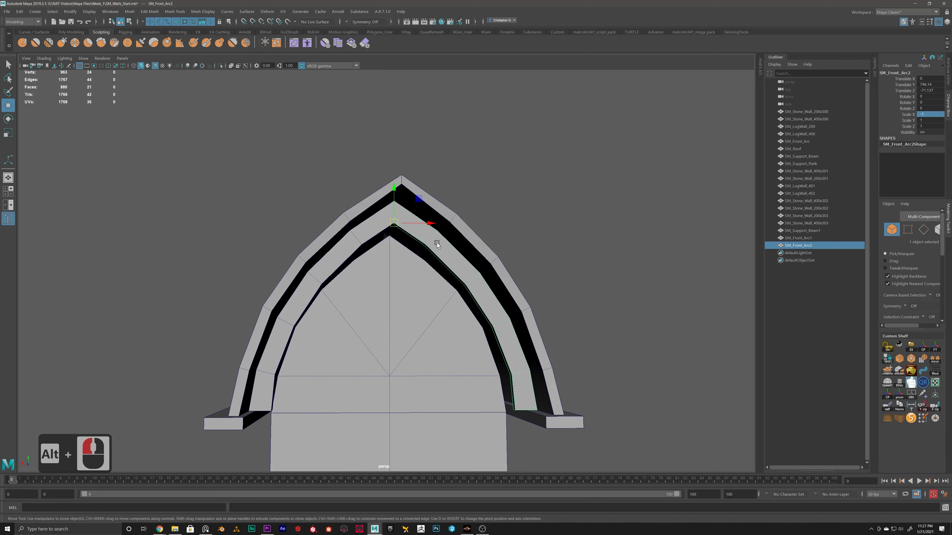
Step: Combine the two arch trim halves into one mesh and delete its construction history
left_click(381, 240, "shift")
right_click(496, 159, "shift")
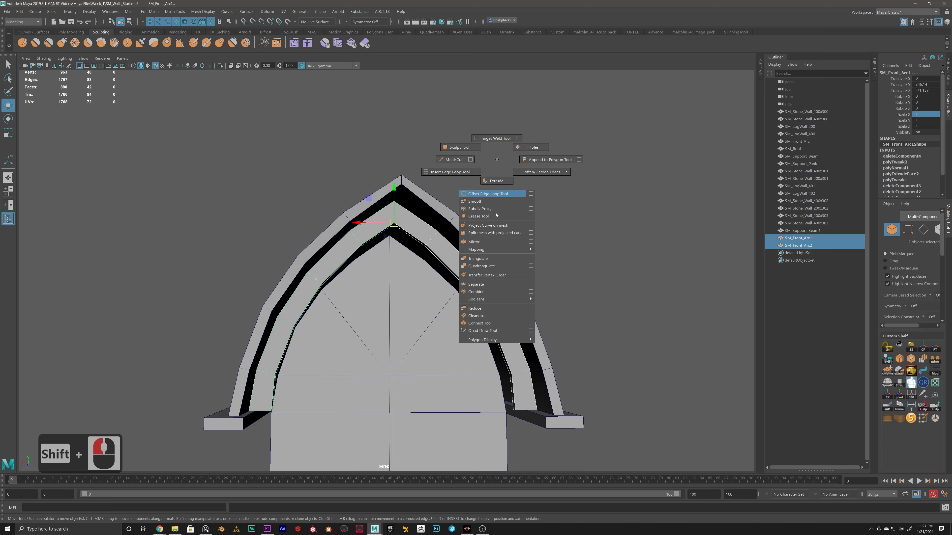
left_click(477, 292)
key("alt+shift+d")
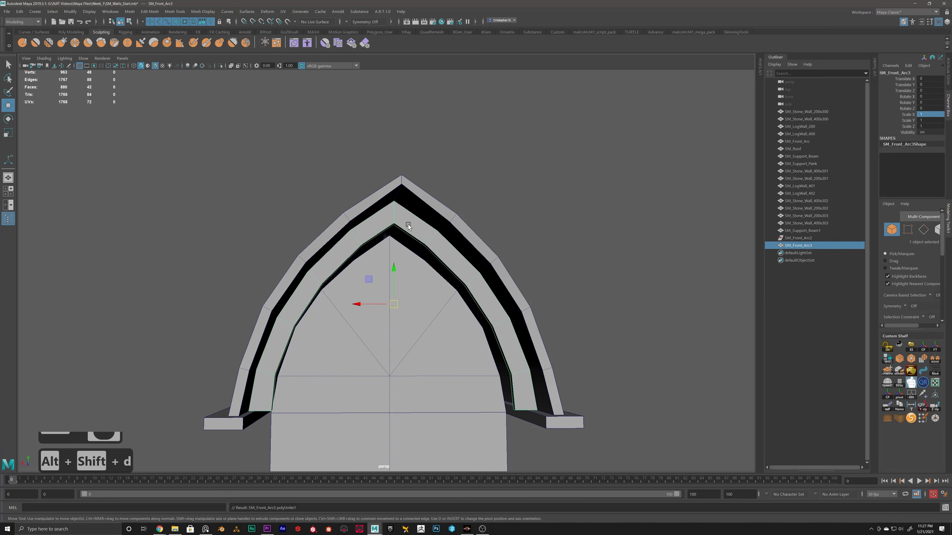
Step: Merge the overlapping vertices at the combined arch trim's peak, and return to object mode
right_click_drag(408, 224, 406, 180)
left_click_drag(406, 251, 406, 251)
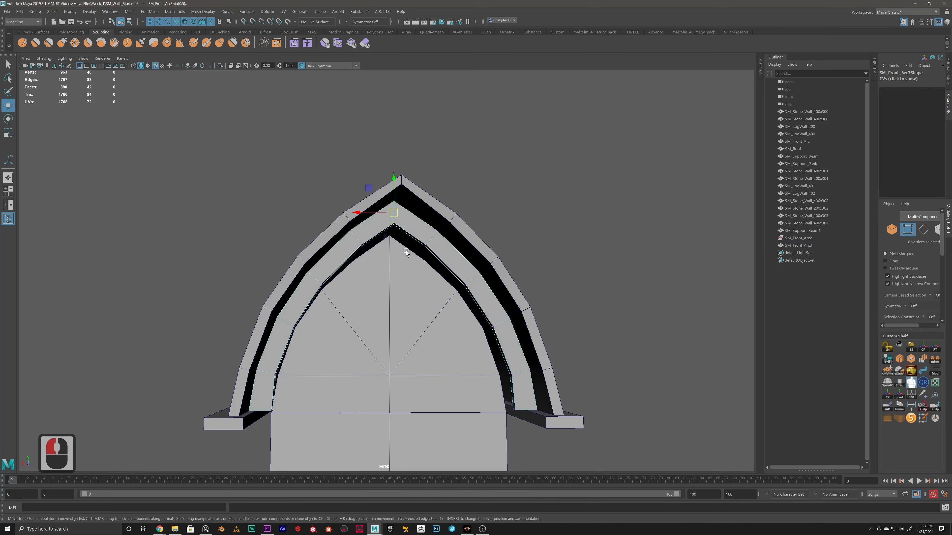
right_click_drag(489, 150, 490, 120, "shift")
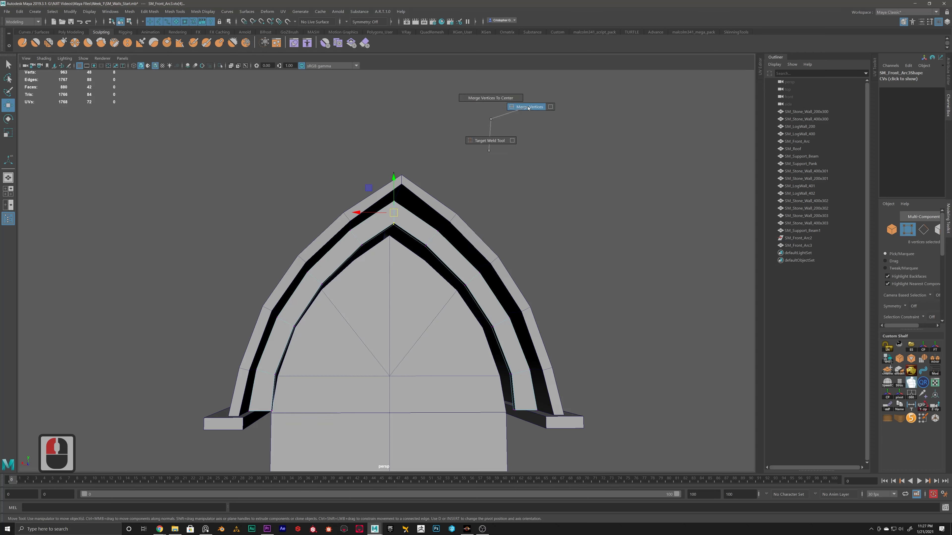
right_click_drag(528, 107, 528, 108, "shift")
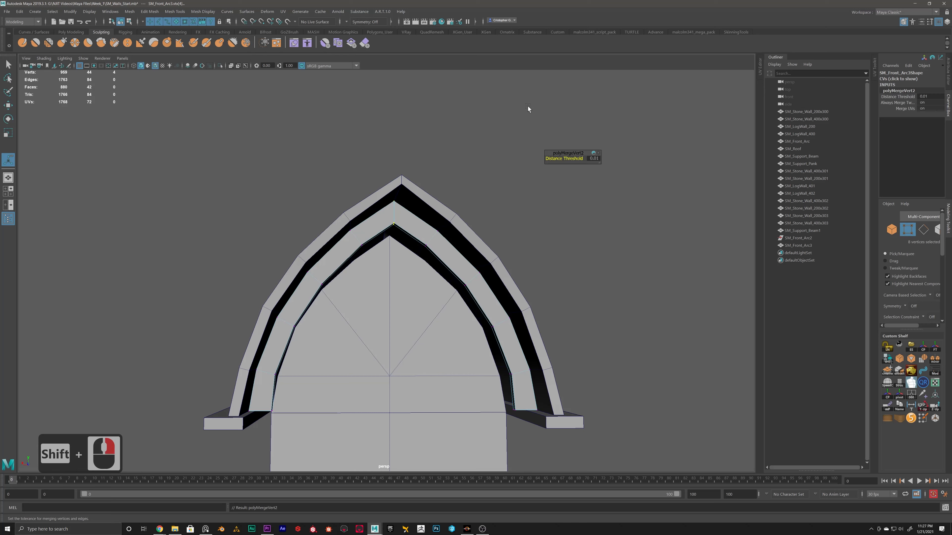
left_click_drag(445, 219, 488, 263, "alt")
right_click_drag(487, 263, 524, 250)
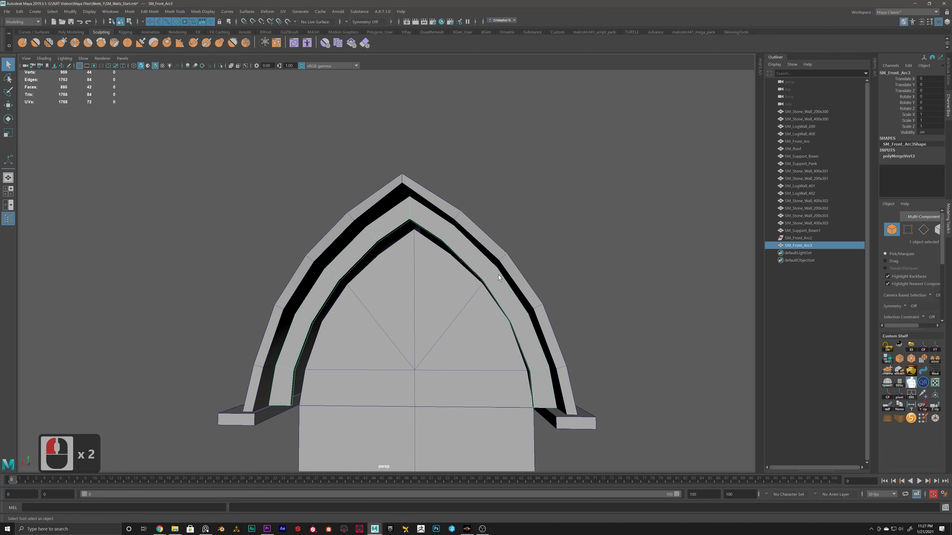
Step: Delete the leftover SM_Front_Arc2 group from the scene
scroll(522, 274, "down", 3, "alt")
left_click_drag(521, 271, 536, 268, "alt")
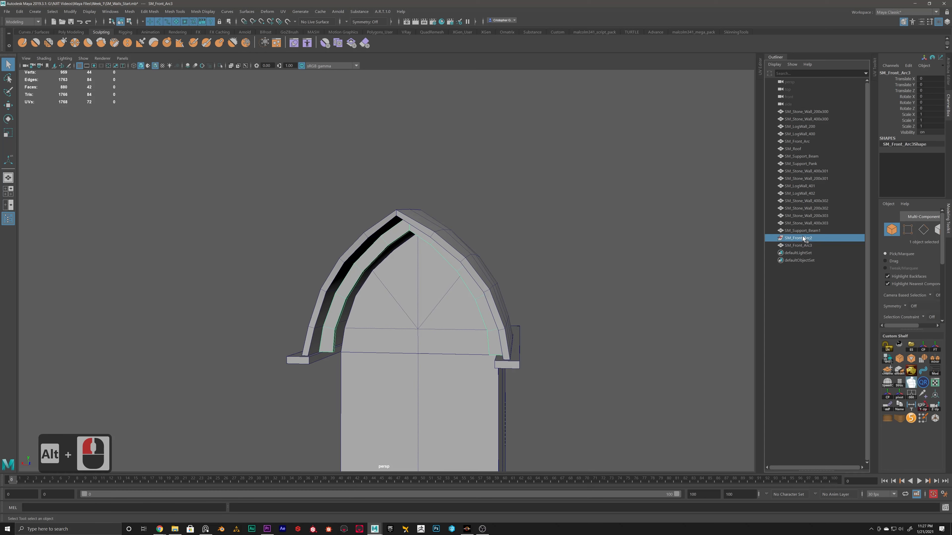
key("Delete")
Step: Rename the combined arch trim as SM_Front_Arc_Support
double_click(801, 238)
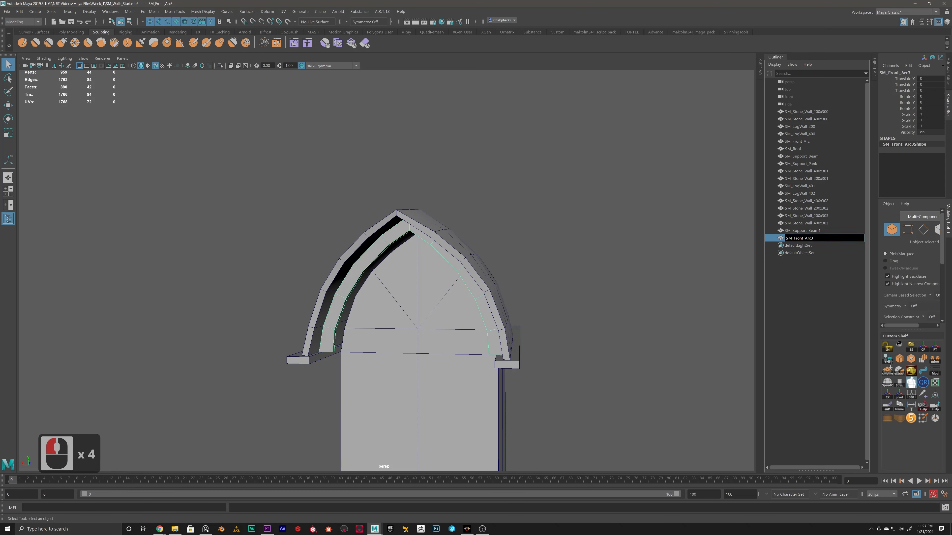
key("BackSpace")
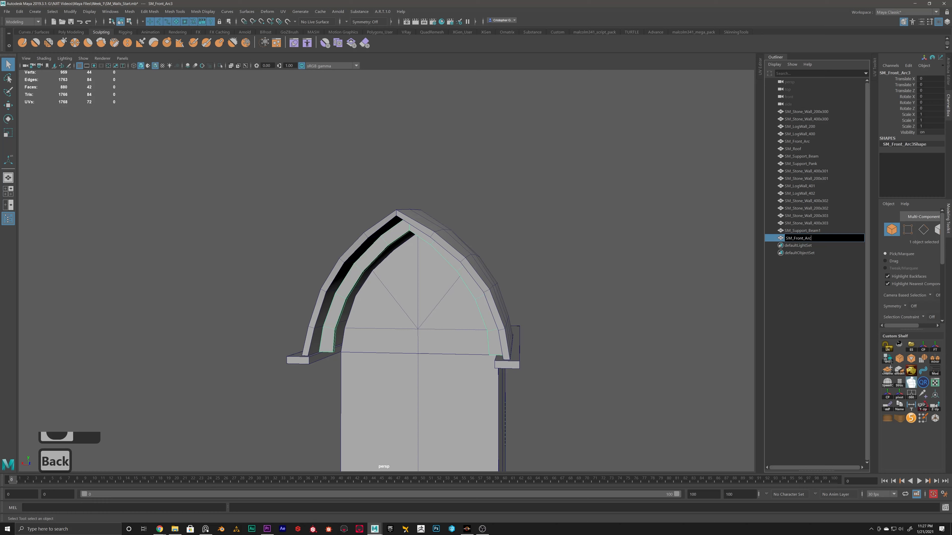
type("_Support")
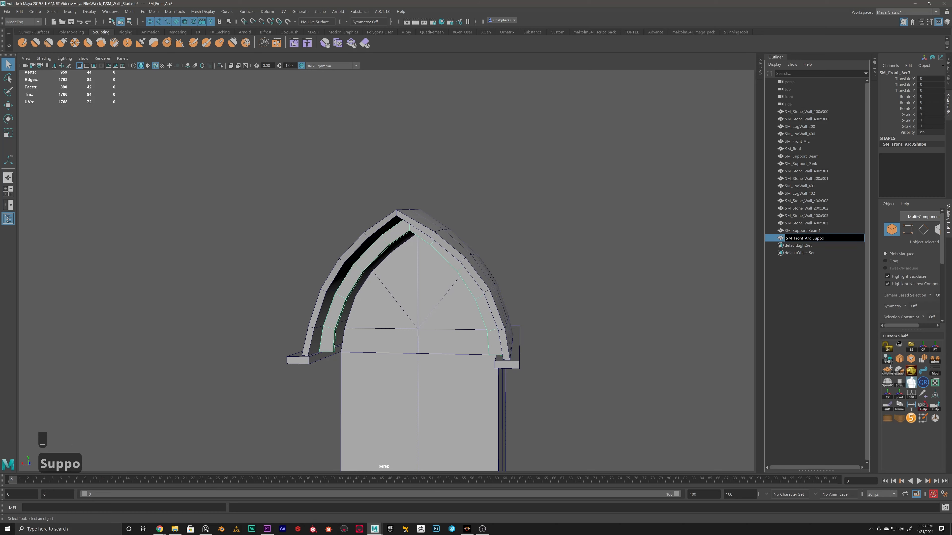
key("Return")
Step: Examine the arch support under the roof, then the building's front and its log wall band
left_click_drag(562, 297, 399, 253, "alt")
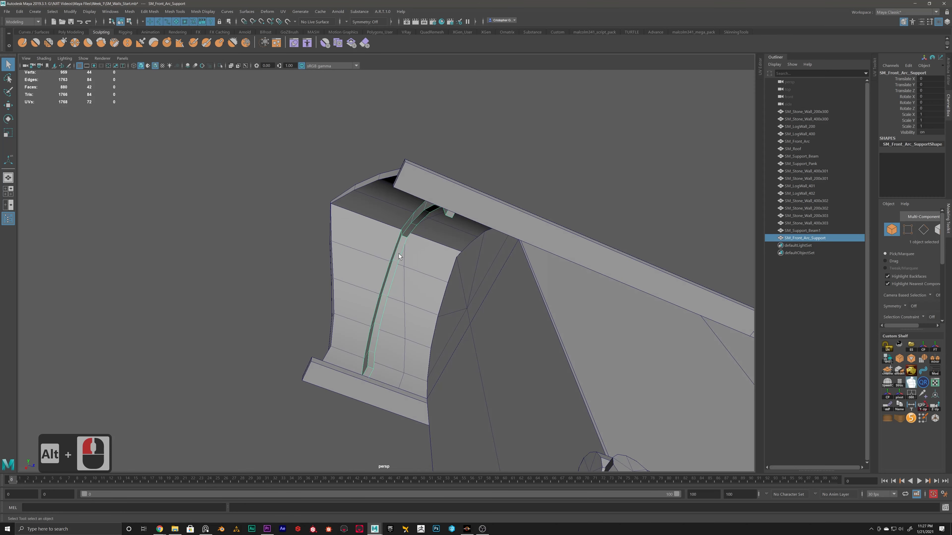
key("w")
left_click_drag(478, 295, 400, 217, "alt")
key("ctrl+z")
left_click(475, 289)
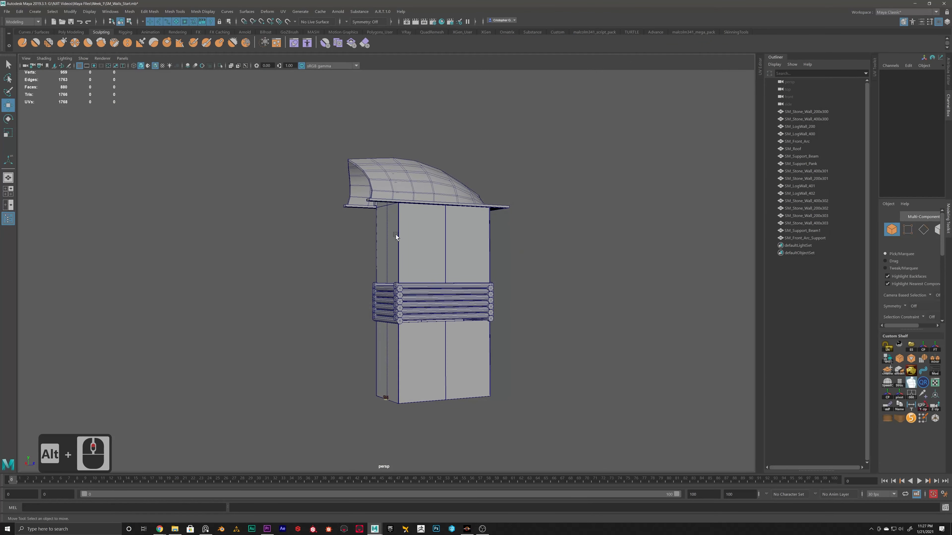
left_click_drag(396, 234, 407, 252, "alt")
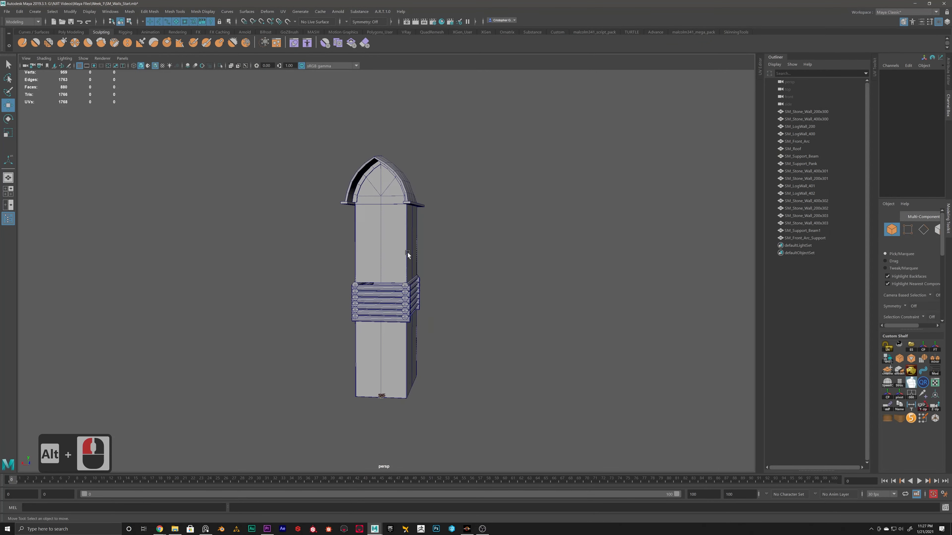
scroll(422, 281, "up", 6, "alt")
middle_click_drag(421, 280, 375, 244, "alt")
middle_click_drag(435, 340, 439, 239, "alt")
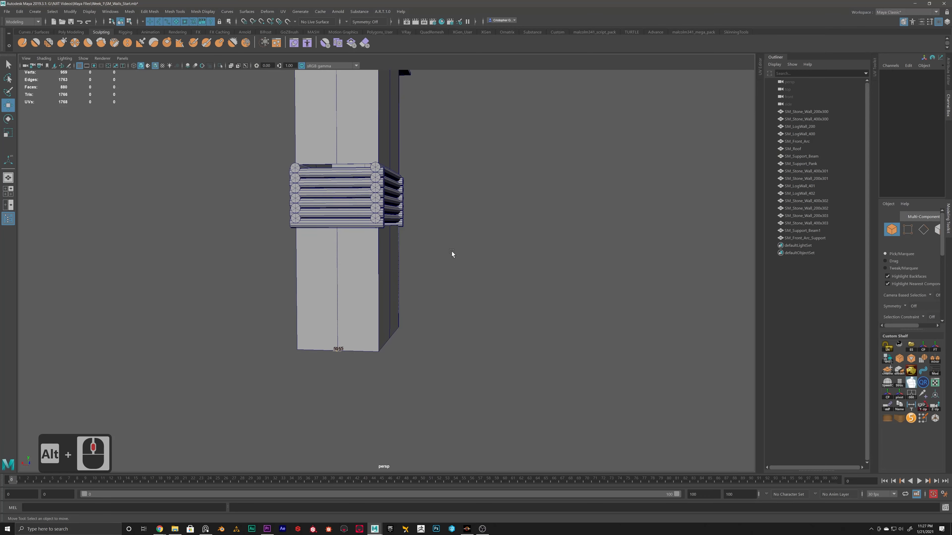
right_click(452, 252, "shift")
middle_click_drag(456, 198, 463, 304, "alt")
Step: Duplicate the support beam along the roof's lower edge and lower the copy to just above the log walls
left_click(409, 165)
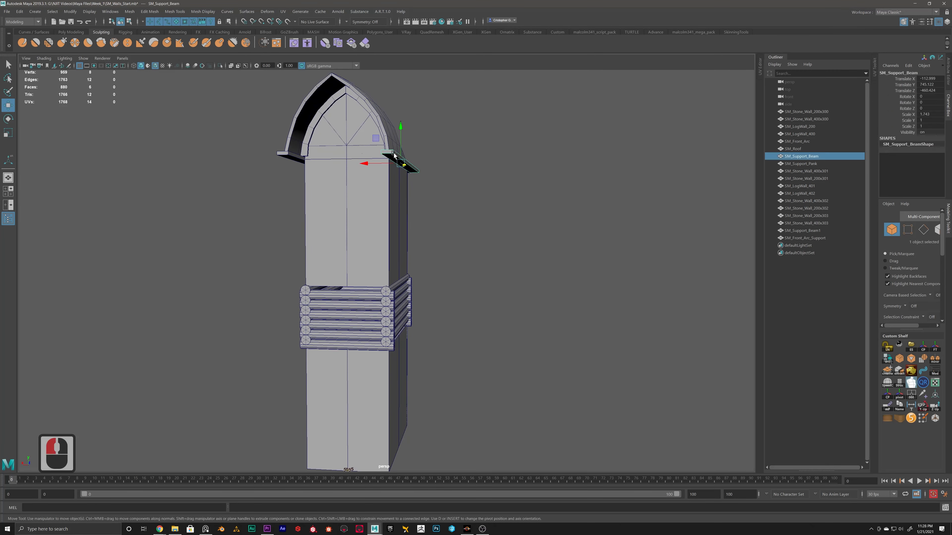
left_click_drag(493, 194, 427, 206, "alt")
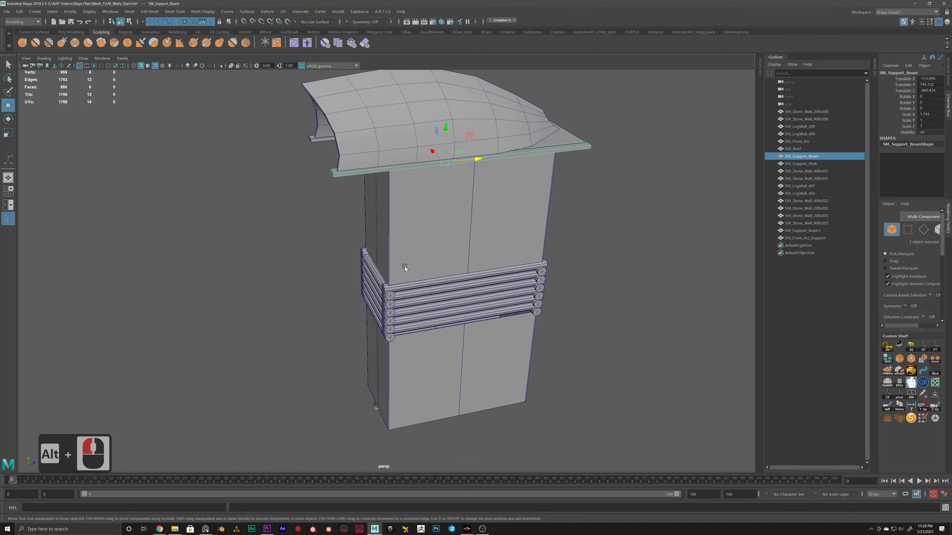
left_click_drag(405, 266, 431, 258, "alt")
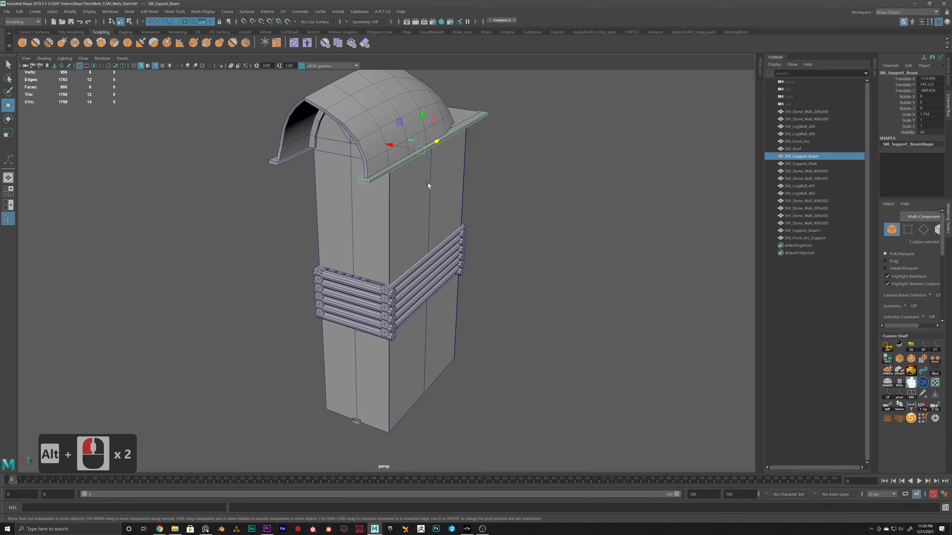
left_click_drag(428, 183, 417, 202, "alt")
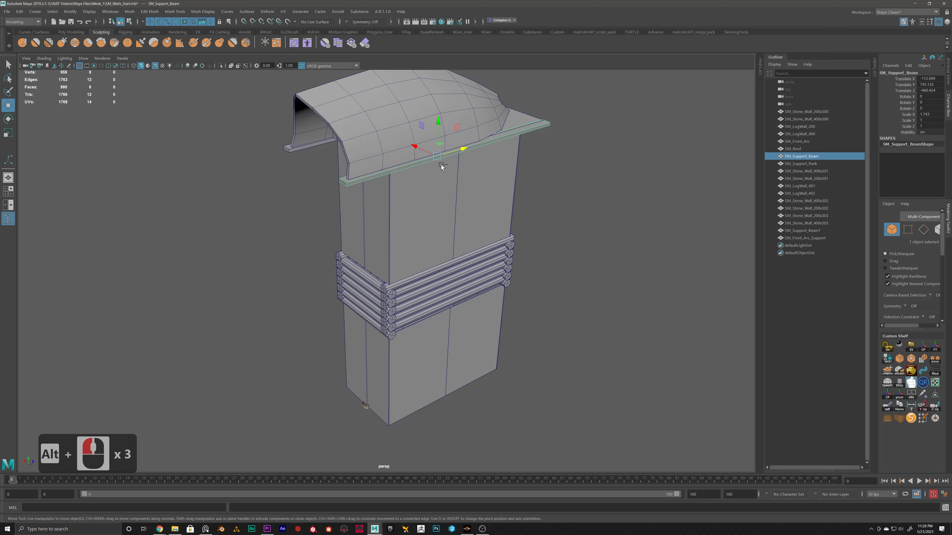
key("ctrl+d")
left_click_drag(439, 121, 437, 237)
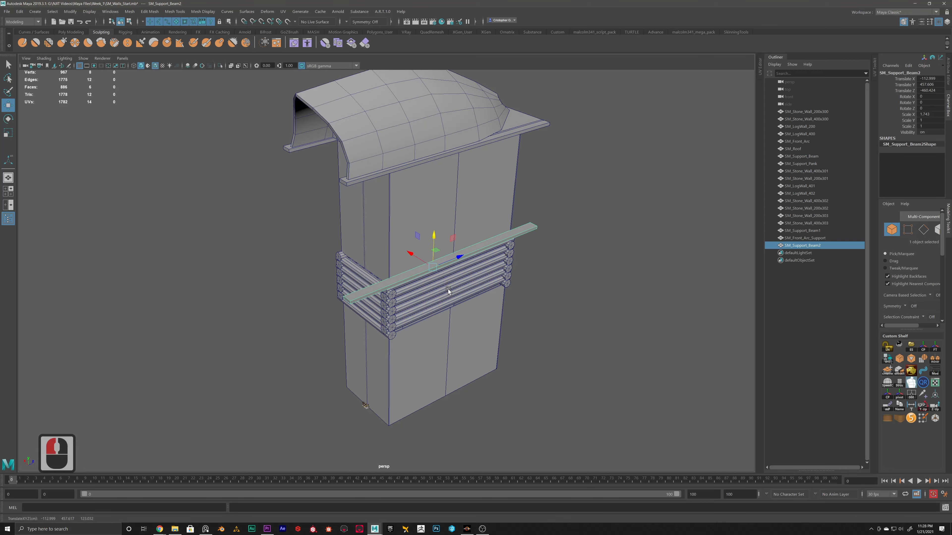
Step: Rotate the beam copy to -90 degrees about Y and bring it to the building's narrow front
key("e")
left_click_drag(450, 284, 407, 286)
key("w")
scroll(407, 286, "up", 7, "alt")
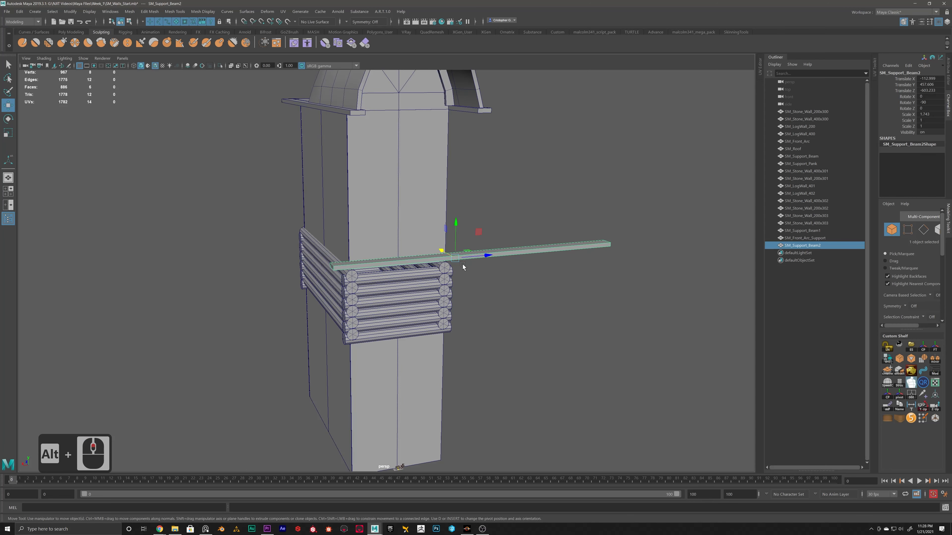
Step: Snap the beam copy to the front wall and shorten it to Scale Z 0.367
left_click_drag(529, 248, 405, 235)
key("v")
left_click_drag(471, 255, 427, 274, "alt")
key("v")
key("r")
middle_click_drag(453, 225, 412, 249, "alt")
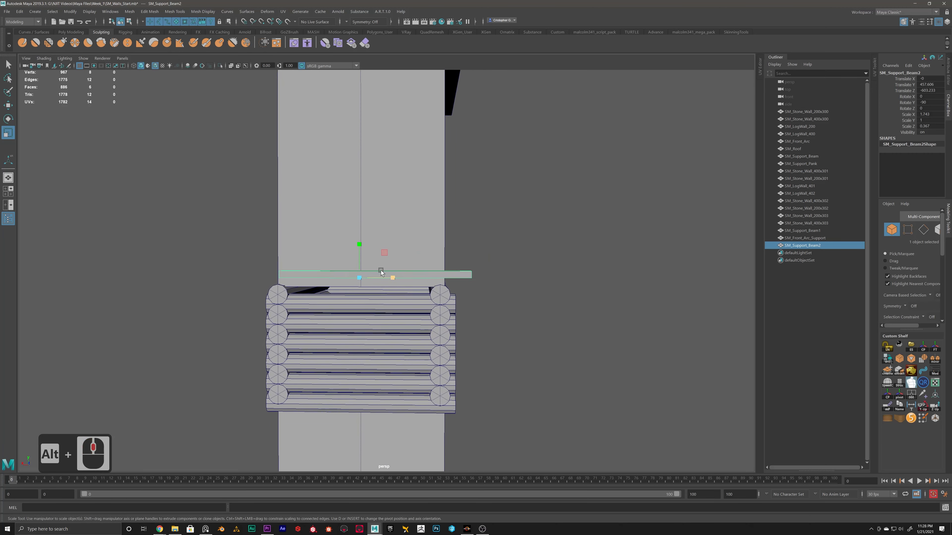
Step: Center the shortened beam's pivot and snap the beam to the front wall's vertical center line
left_click(70, 13)
mouse_move(94, 74)
left_click(165, 74)
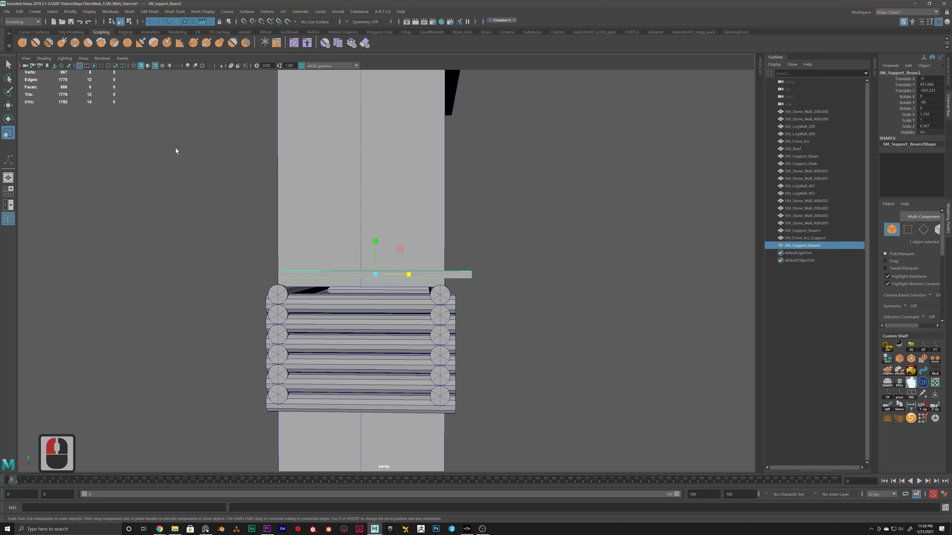
key("w")
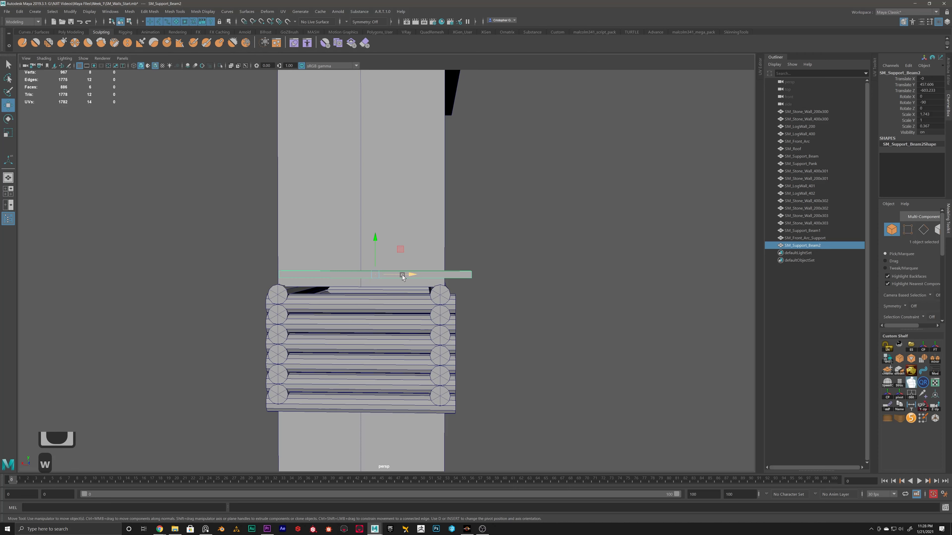
left_click_drag(407, 274, 366, 272)
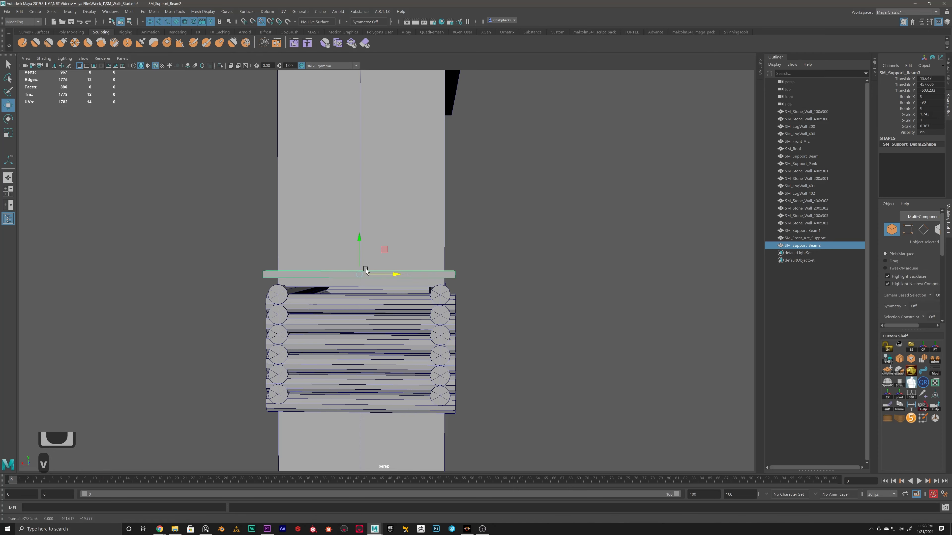
Step: Shorten the beam to Scale Z 0.307, make it thicker, and seat it between the log ends at the front's top log
key("r")
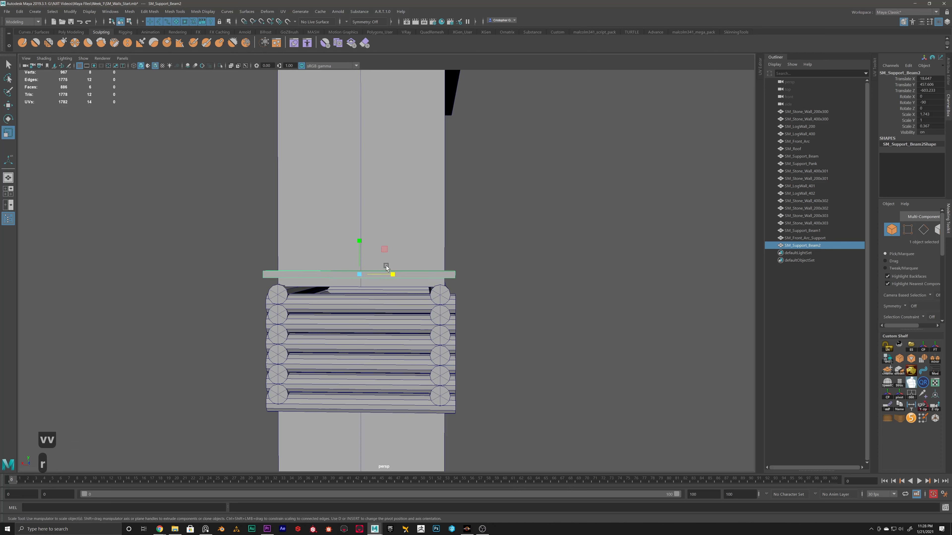
left_click_drag(392, 273, 387, 275)
key("w")
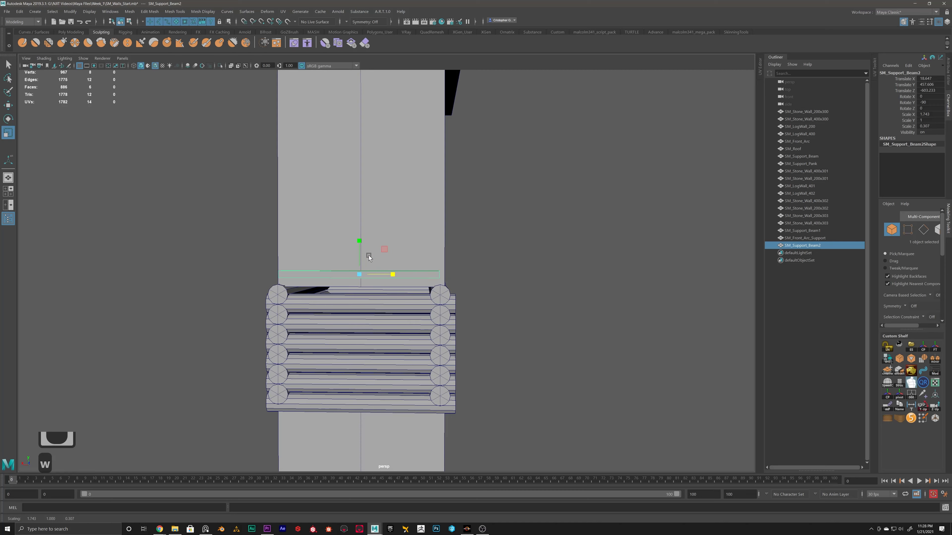
left_click_drag(362, 242, 393, 284)
scroll(394, 265, "up", 3, "alt")
key("r")
key("w")
left_click_drag(393, 284, 356, 282, "alt")
left_click_drag(392, 277, 272, 258, "alt")
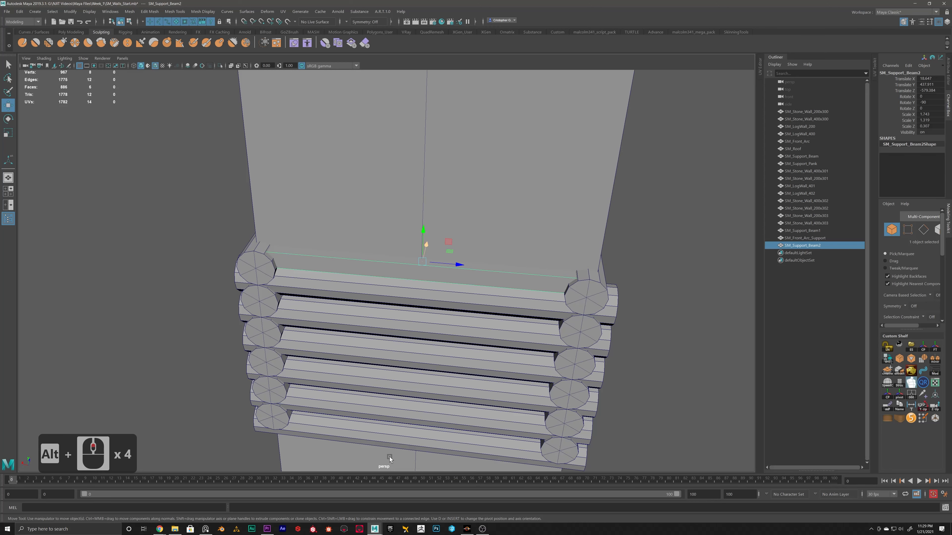
Step: Rename the fitted front beam as SM_MiddleSupport_01
scroll(457, 265, "down", 4, "alt")
left_click_drag(457, 265, 337, 281, "alt")
scroll(419, 287, "down", 5, "alt")
scroll(453, 275, "down", 2, "alt")
double_click(806, 246)
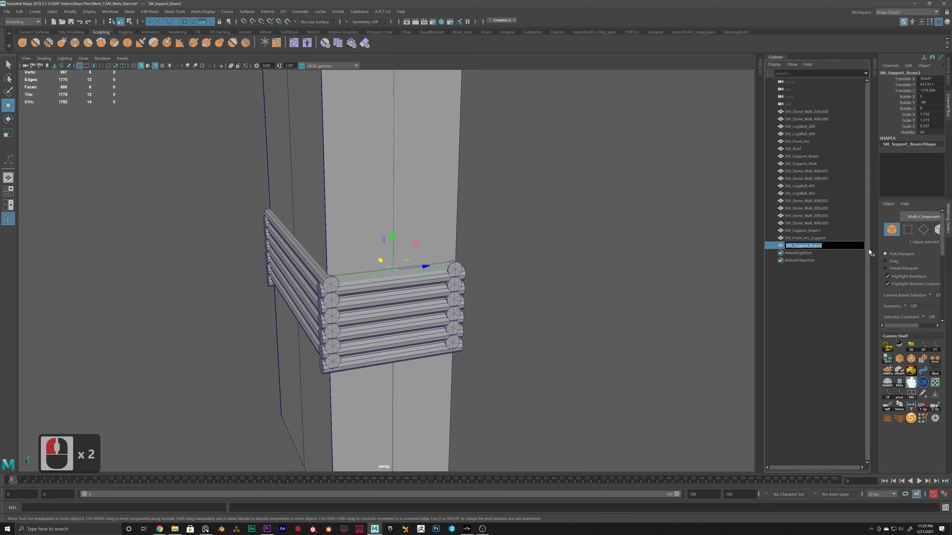
key("Right")
key("BackSpace")
key("BackSpace")
key("BackSpace")
key("BackSpace")
key("BackSpace")
key("Left")
key("Left")
key("Left")
key("Left")
key("Left")
key("Left")
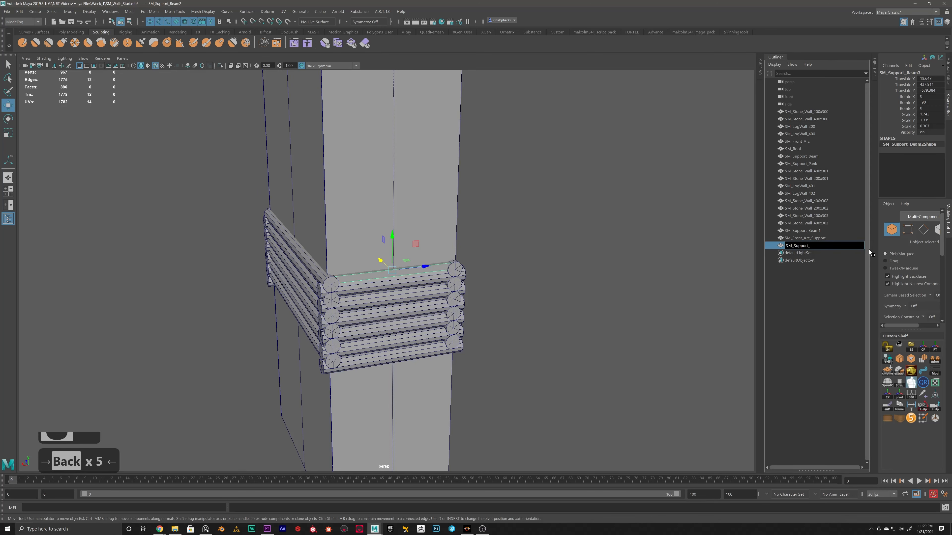
key("Right")
key("Right")
key("Right")
key("Right")
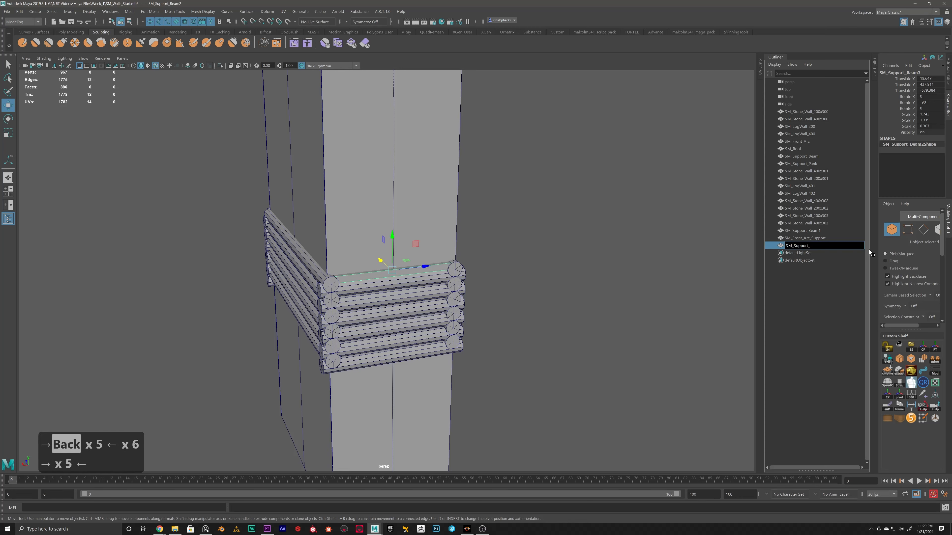
type("Mi")
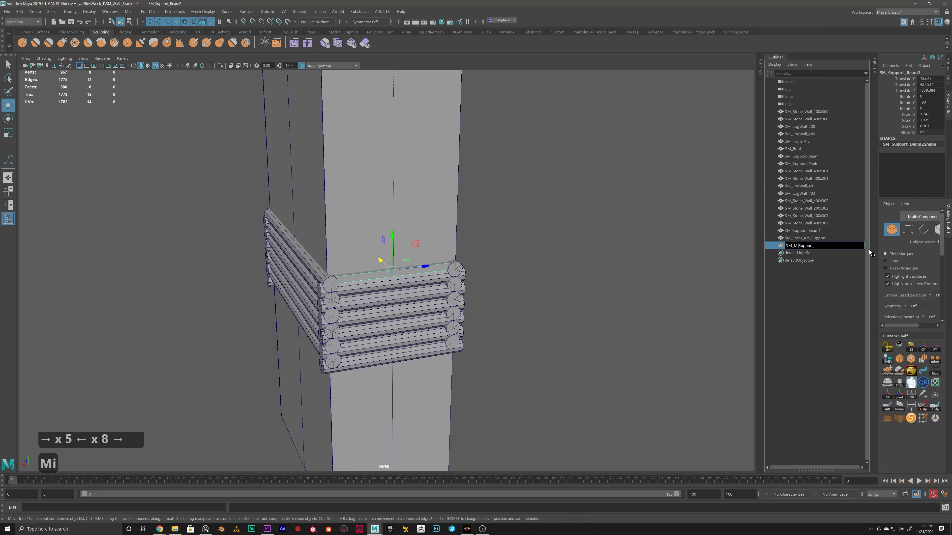
type("ddle")
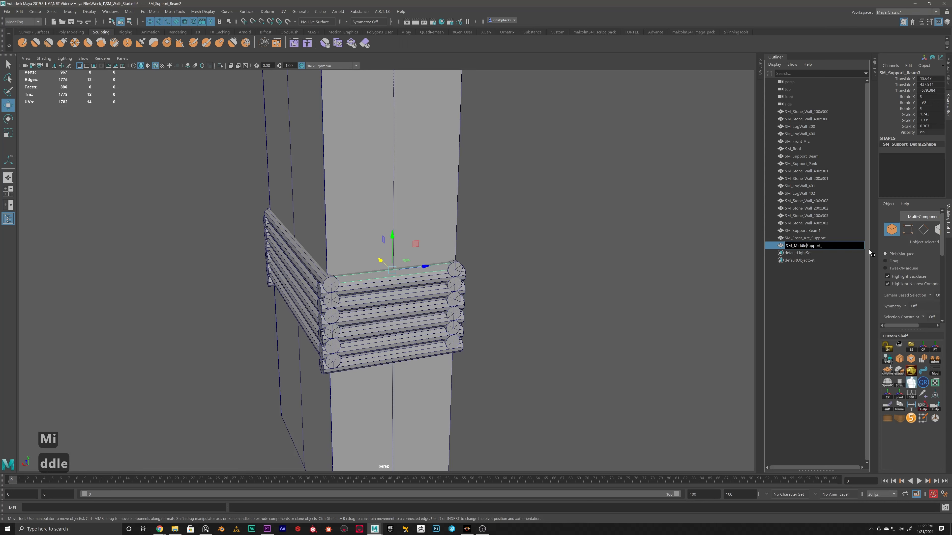
key("Right")
key("Right")
key("Right")
key("Right")
key("Right")
key("Right")
key("Right")
key("Right")
key("Right")
key("Right")
key("Right")
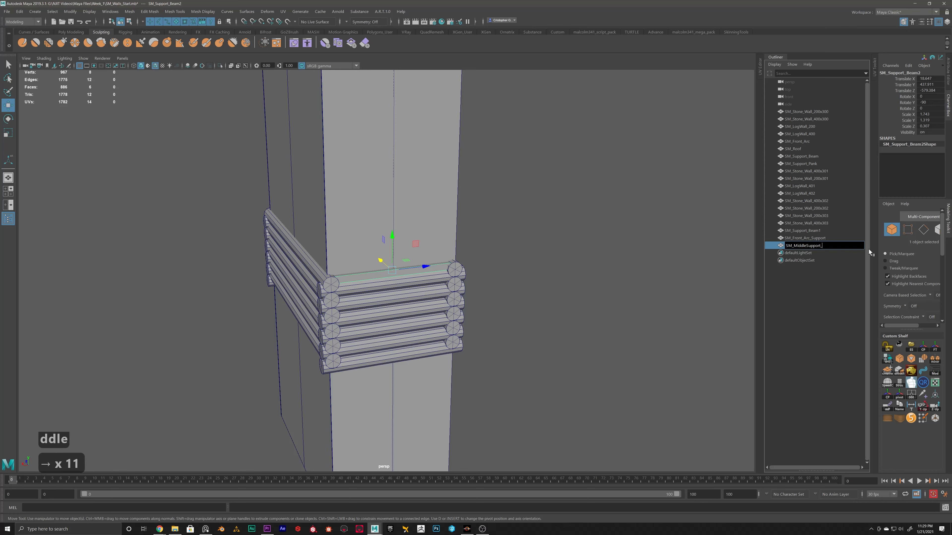
type("01")
key("Return")
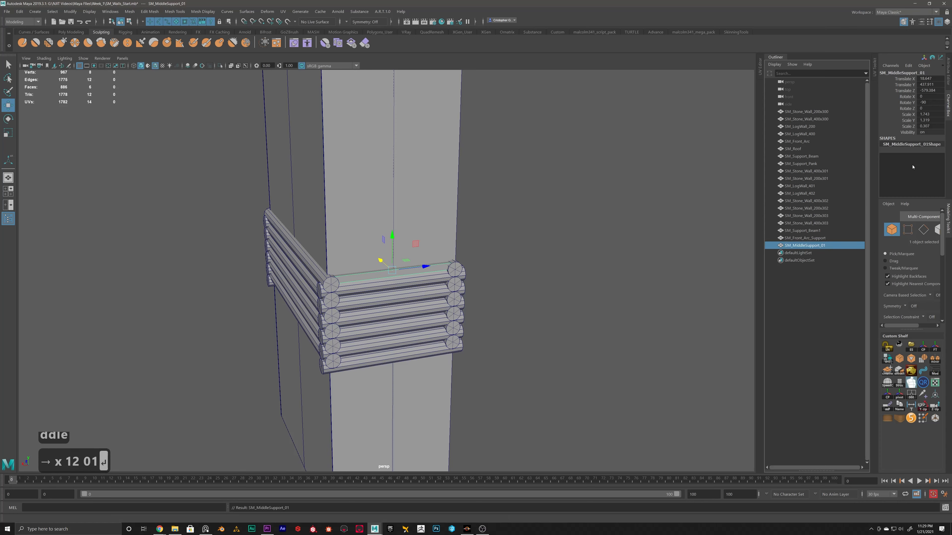
Step: Duplicate the middle support and move the copy onto the log wall at the building's opposite end
left_click_drag(371, 278, 411, 240, "alt")
key("ctrl+d")
left_click_drag(348, 234, 312, 239)
Step: Duplicate the front middle support again and move this copy sideways, clear of the building
left_click_drag(633, 247, 457, 267, "alt")
middle_click_drag(413, 280, 470, 262, "alt")
left_click_drag(470, 262, 392, 294, "alt")
left_click(399, 246)
middle_click_drag(391, 294, 426, 286, "alt")
scroll(427, 287, "up", 4, "alt")
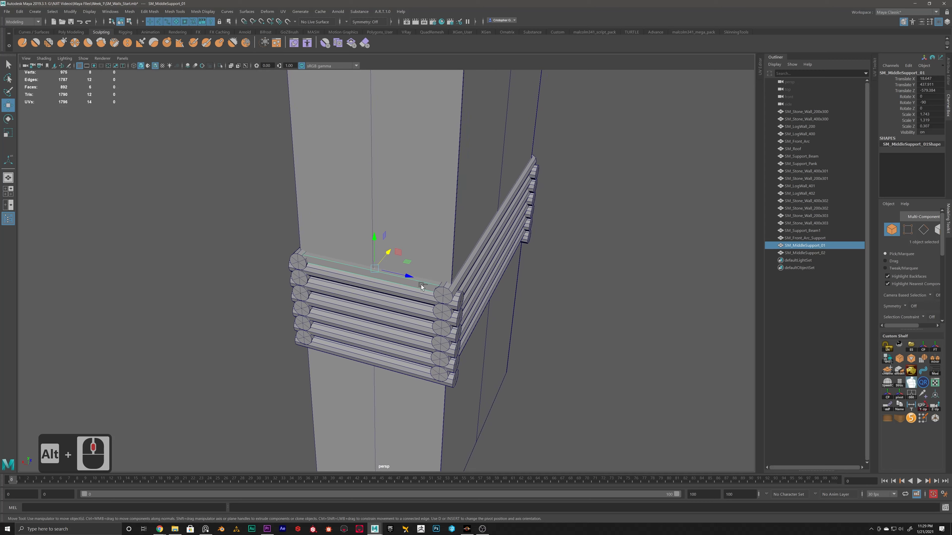
key("ctrl+d")
left_click_drag(435, 279, 618, 289)
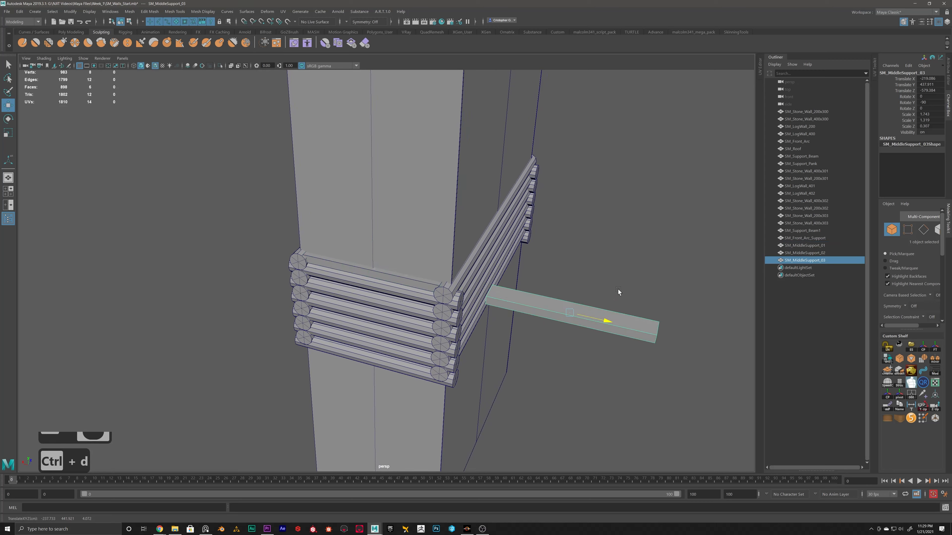
Step: Rename the front middle support as SM_MiddleSupportSmall_01
left_click(382, 274)
left_click(395, 278)
double_click(815, 245)
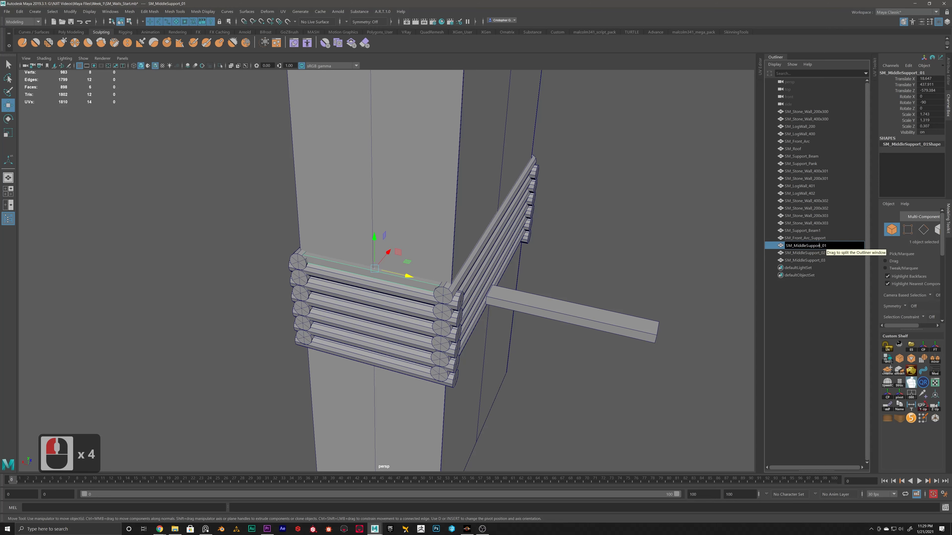
key("Right")
type("Sm")
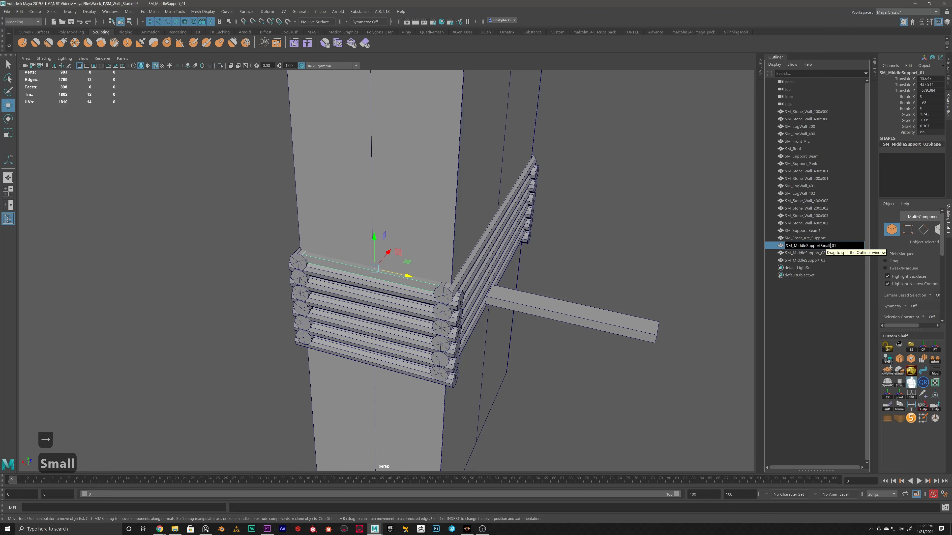
type("all")
key("Return")
Step: Rename the middle support on the opposite end's log wall as SM_MiddleSupportSMall_02
left_click_drag(648, 221, 451, 228, "alt")
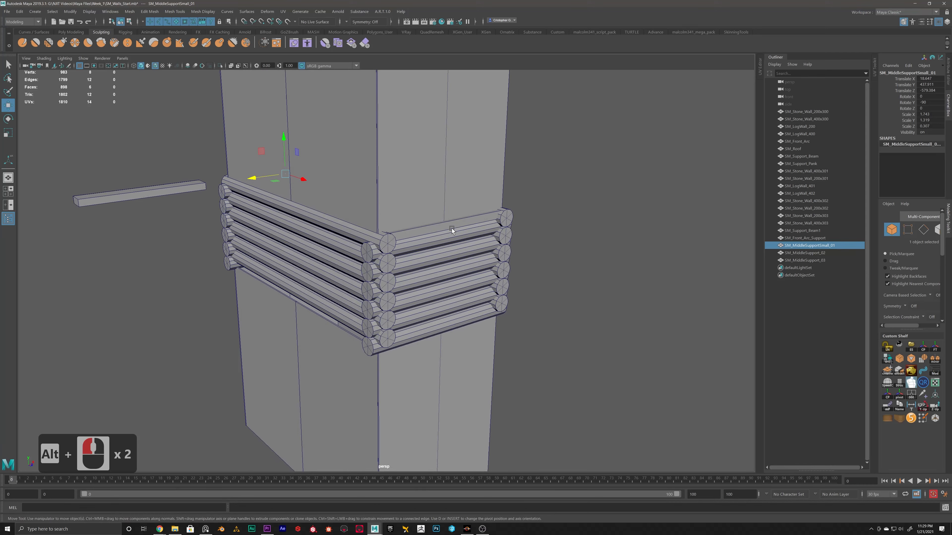
left_click(452, 229)
double_click(808, 252)
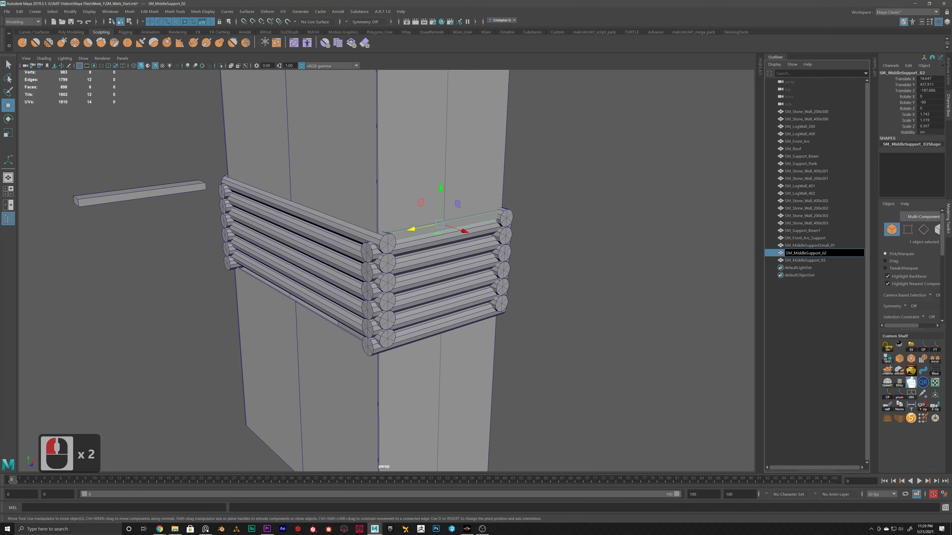
key("Left")
type("SM")
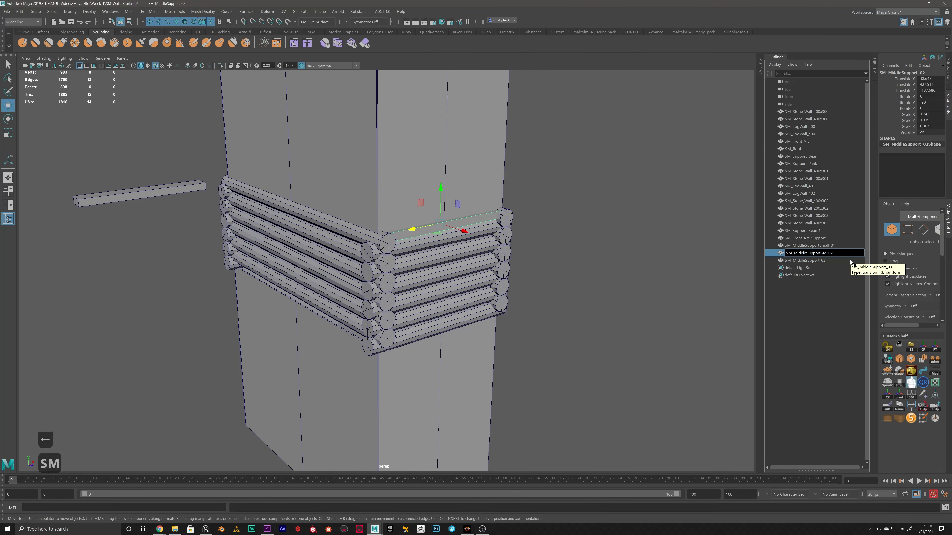
key("Return")
Step: Rename the free-standing middle support copy beside the building as SM_MiddleSupportLarge_01
left_click_drag(472, 260, 469, 231, "alt")
left_click(470, 231)
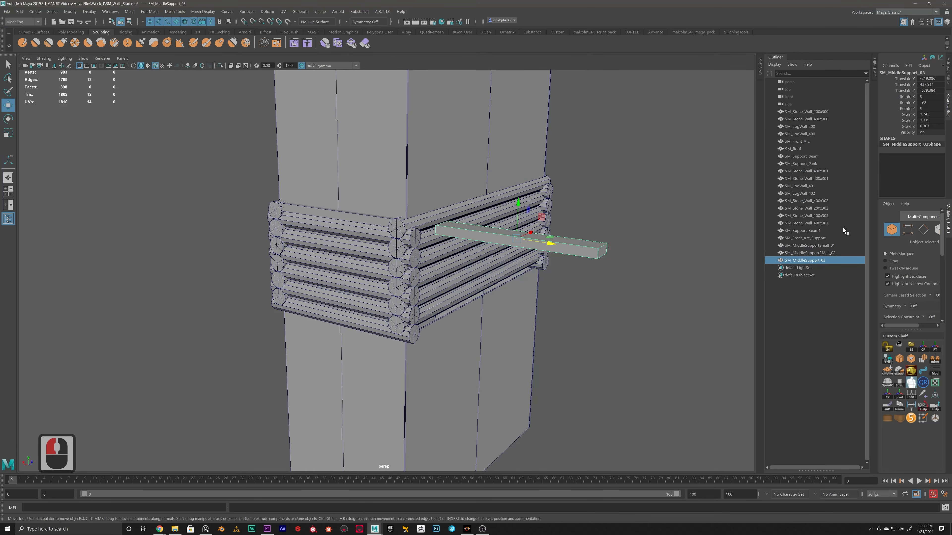
double_click(819, 259)
type("Large")
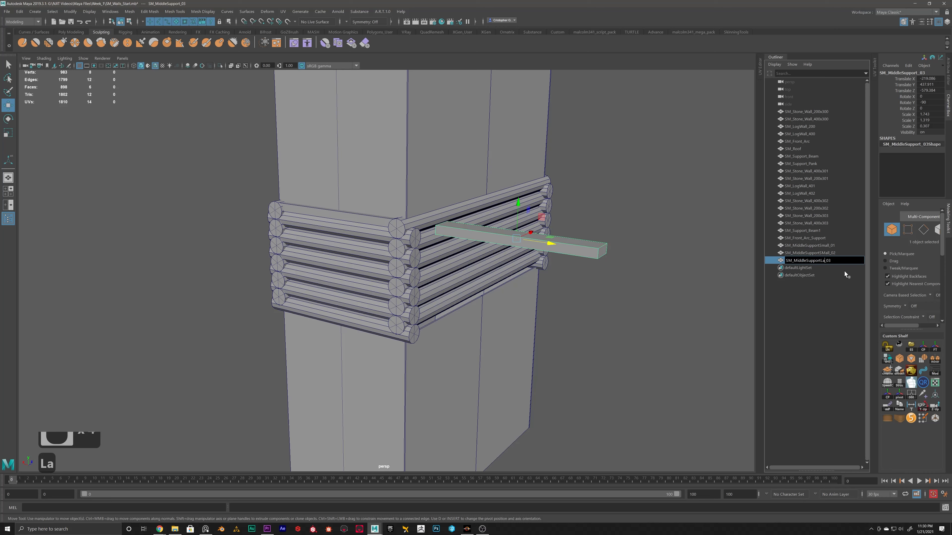
key("Right")
key("Right")
key("Right")
key("Right")
key("BackSpace")
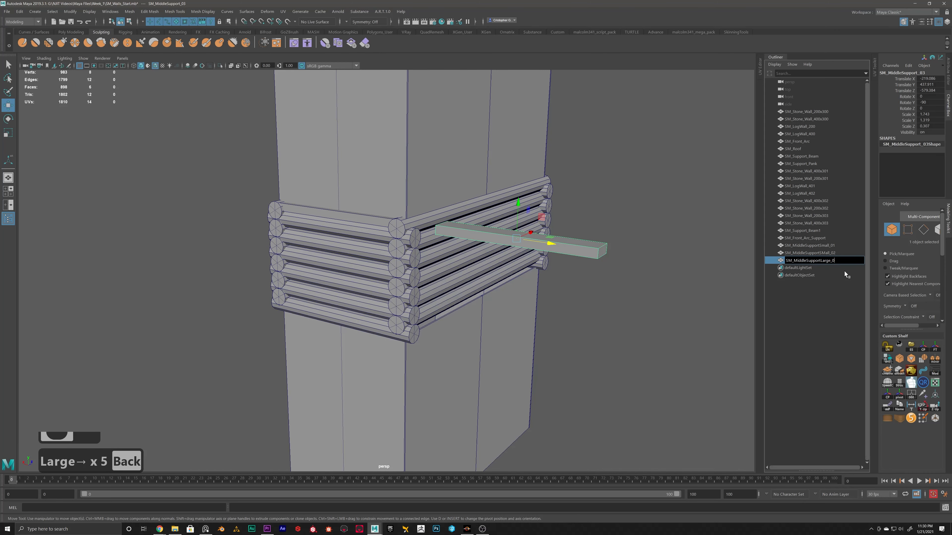
type("1")
key("Return")
Step: Rotate the large middle support horizontally so that it runs parallel to the long log wall
left_click_drag(522, 199, 503, 245, "alt")
key("e")
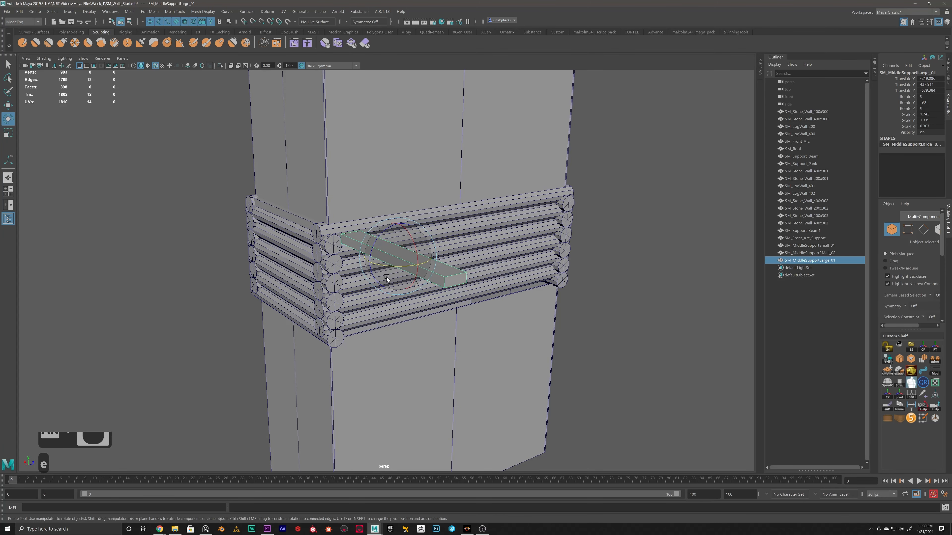
left_click_drag(388, 259, 565, 302)
key("w")
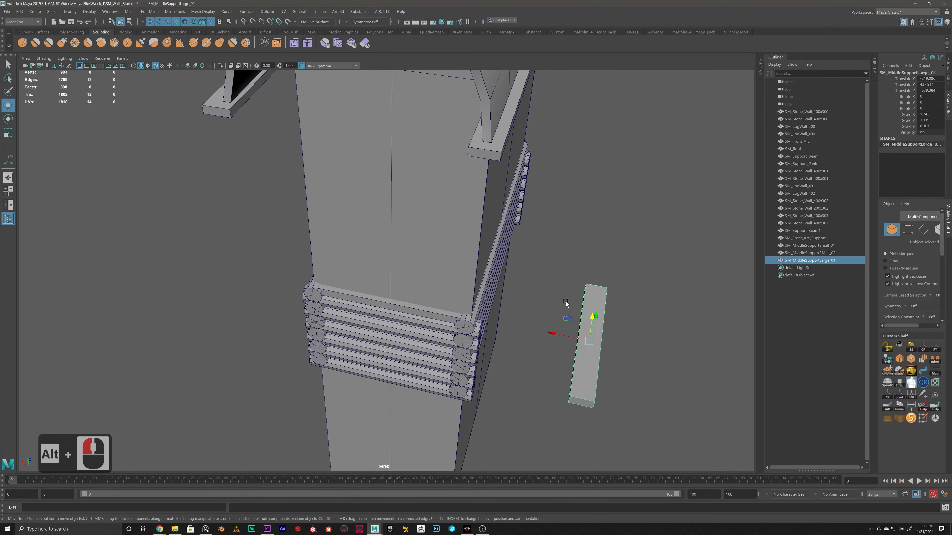
Step: Snap the large middle support into place along the bottom log of the long log wall
middle_click_drag(565, 302, 380, 306, "alt")
scroll(380, 306, "up", 3, "alt")
left_click_drag(380, 306, 536, 176, "alt")
middle_click_drag(536, 176, 477, 213, "alt")
key("v")
left_click_drag(478, 214, 473, 130)
Step: Lengthen the large middle support to span the long log wall, with a Z scale of about 0.642
scroll(445, 241, "down", 5, "alt")
left_click_drag(445, 241, 403, 176, "alt")
left_click_drag(404, 176, 473, 268, "alt")
key("r")
scroll(380, 298, "down", 7)
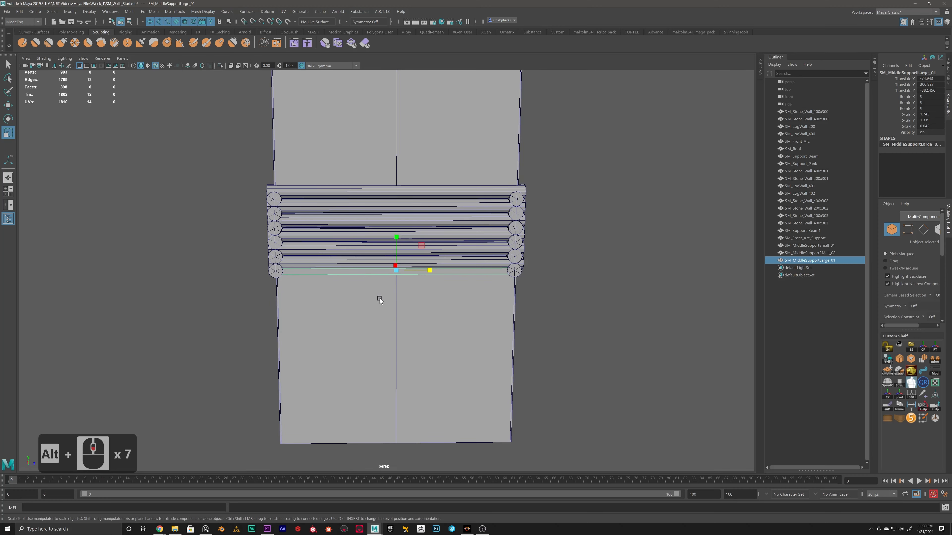
Step: Duplicate the large middle support and move the copy beneath the log wall on the building's opposite long side
key("w")
left_click_drag(347, 270, 301, 276, "alt")
key("ctrl+d")
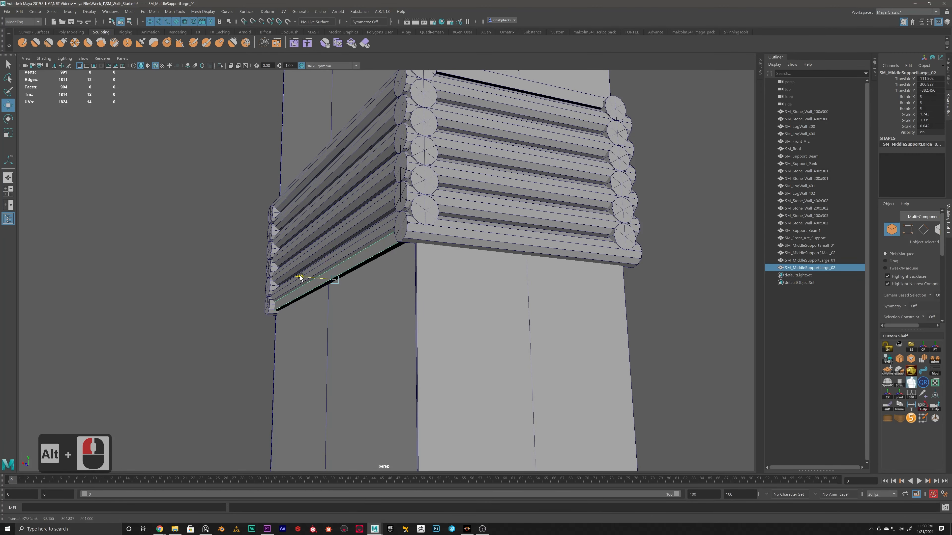
scroll(300, 276, "down", 3, "alt")
scroll(375, 272, "down", 9, "alt")
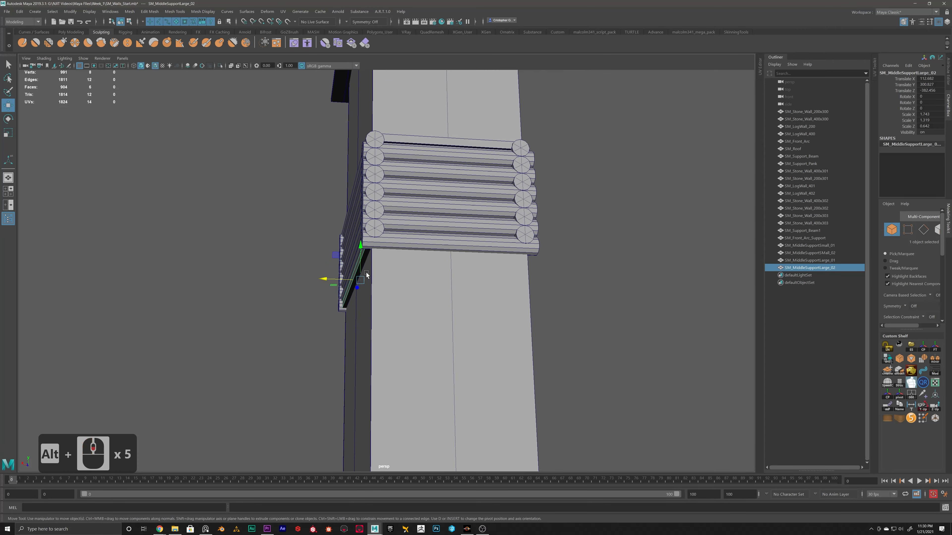
left_click_drag(371, 276, 351, 283, "alt")
scroll(377, 274, "up", 5, "alt")
scroll(423, 284, "down", 6, "alt")
left_click_drag(422, 276, 360, 285, "alt")
scroll(346, 288, "up", 3, "alt")
scroll(347, 288, "up", 2, "alt")
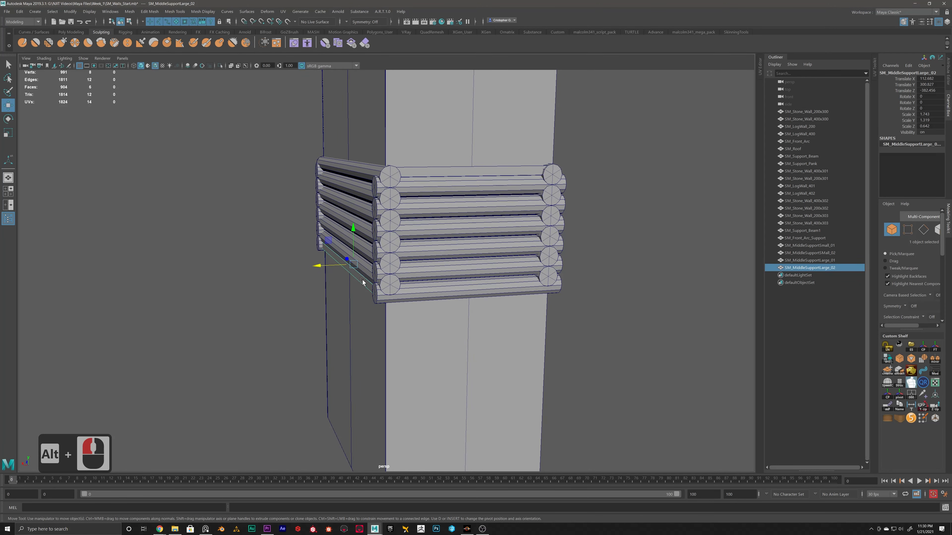
right_click_drag(363, 281, 385, 268)
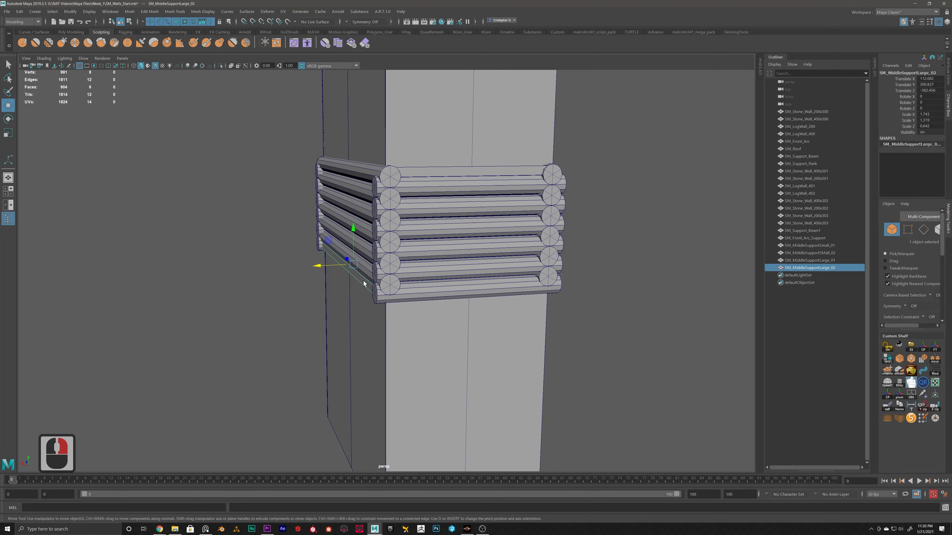
scroll(562, 314, "down", 10)
left_click(510, 288)
Step: Select every piece of the building and delete their construction history
scroll(511, 286, "down", 4, "alt")
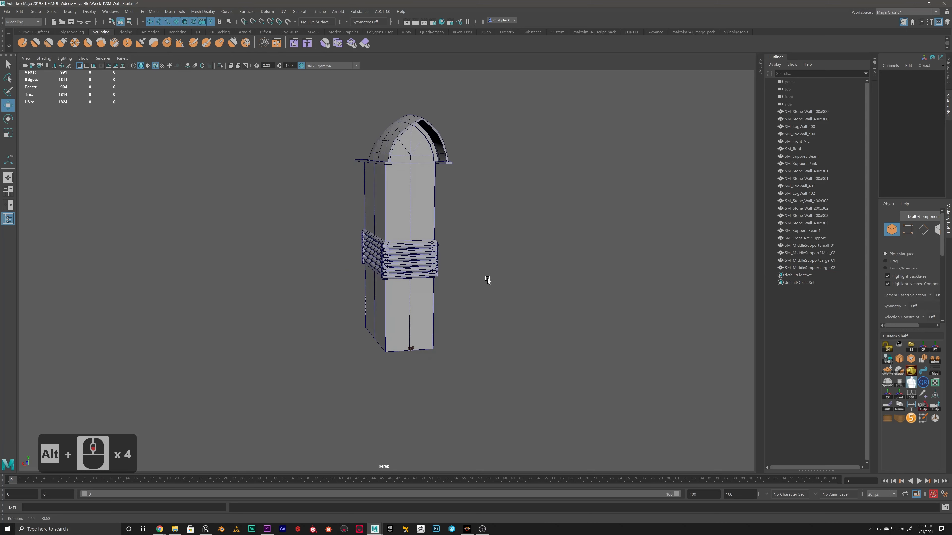
left_click_drag(488, 278, 446, 272, "alt")
left_click(304, 387)
left_click_drag(495, 103, 322, 377)
key("alt+shift+d")
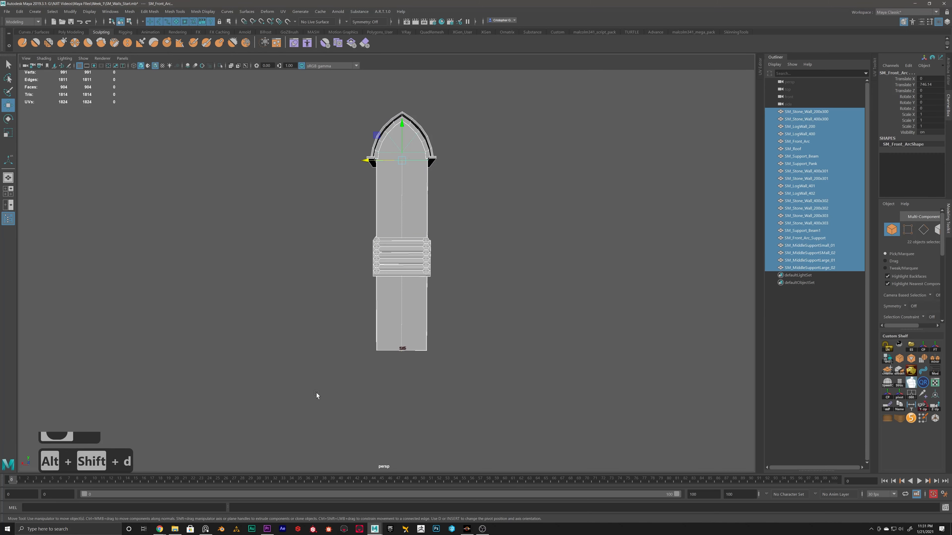
Step: Examine the assembled building from all sides, with close looks at the log walls and their supports
left_click(585, 246)
left_click_drag(577, 230, 527, 235, "alt")
left_click_drag(485, 125, 280, 365, "alt")
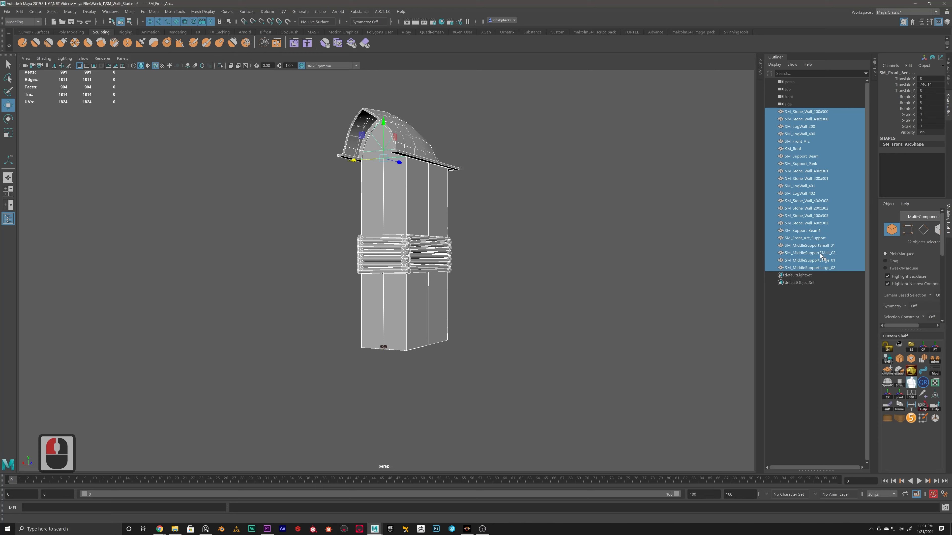
scroll(452, 248, "up", 6, "alt")
scroll(502, 266, "down", 3, "alt")
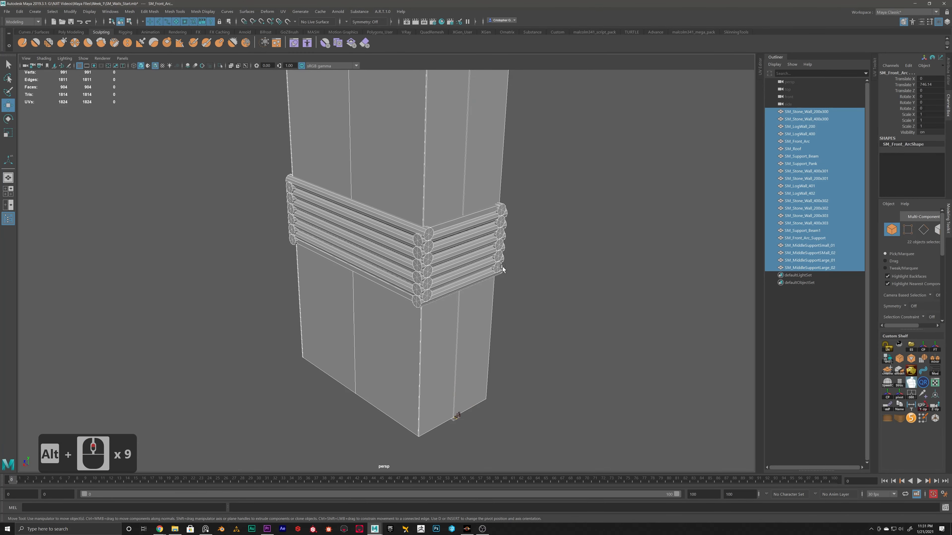
scroll(411, 244, "down", 3, "alt")
left_click_drag(412, 243, 401, 252, "alt")
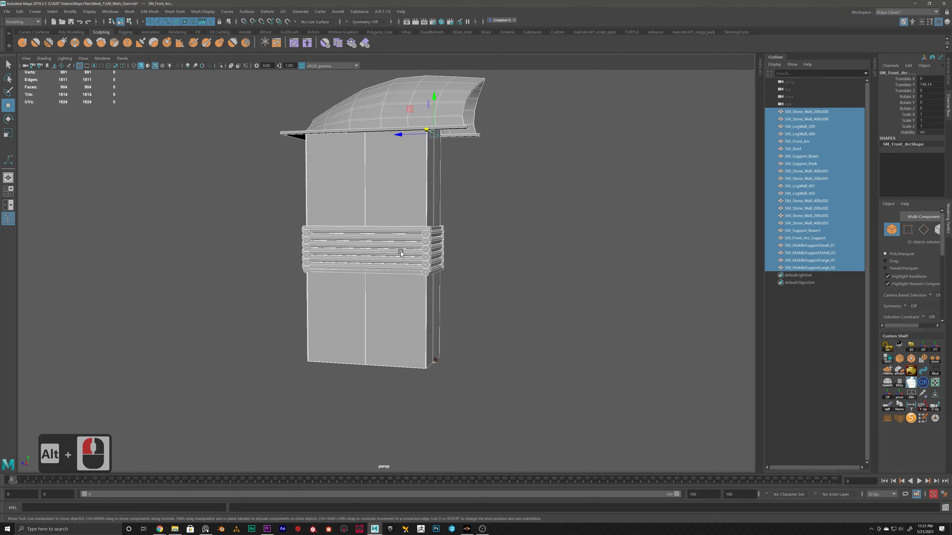
left_click_drag(468, 317, 281, 322, "alt")
left_click(280, 322)
left_click_drag(394, 244, 535, 243, "alt")
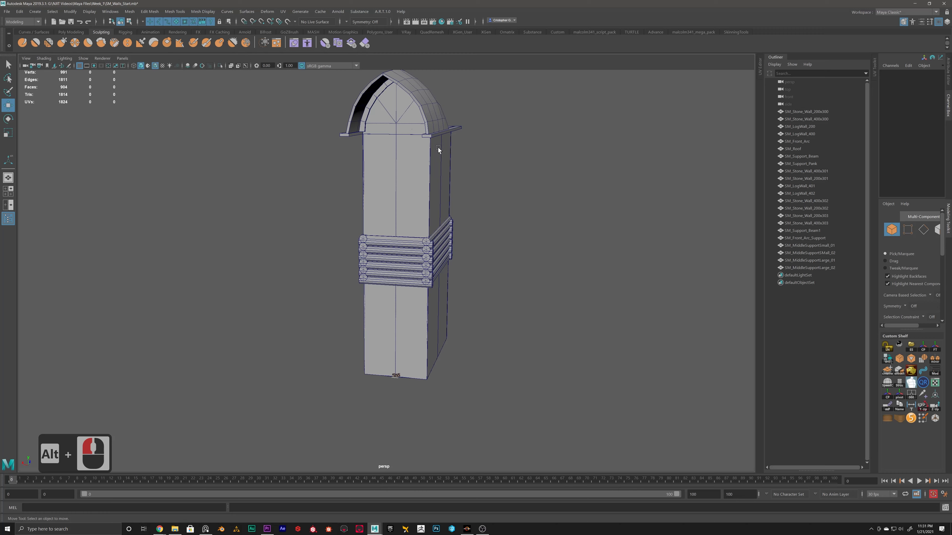
left_click_drag(520, 203, 369, 291, "alt")
scroll(373, 297, "up", 6, "alt")
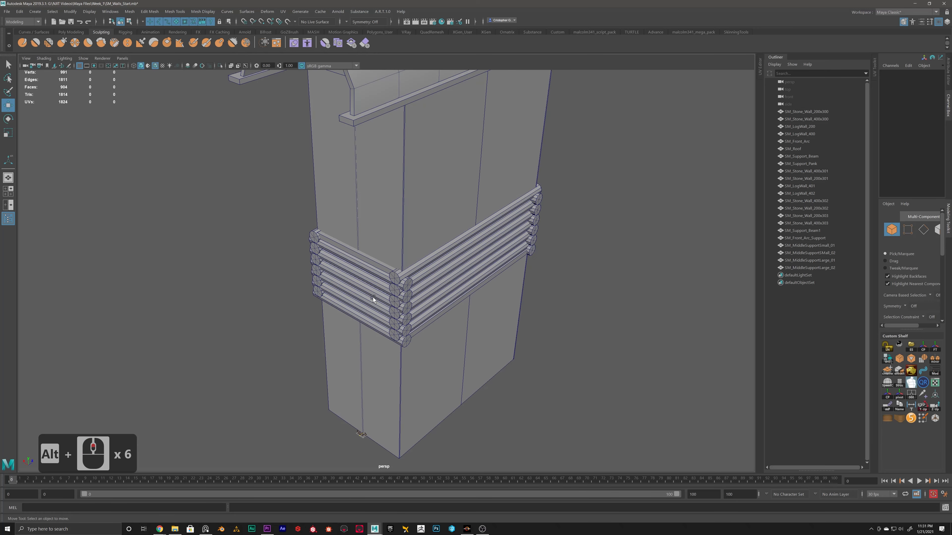
left_click_drag(319, 260, 398, 289, "alt")
left_click(430, 269)
left_click(425, 271)
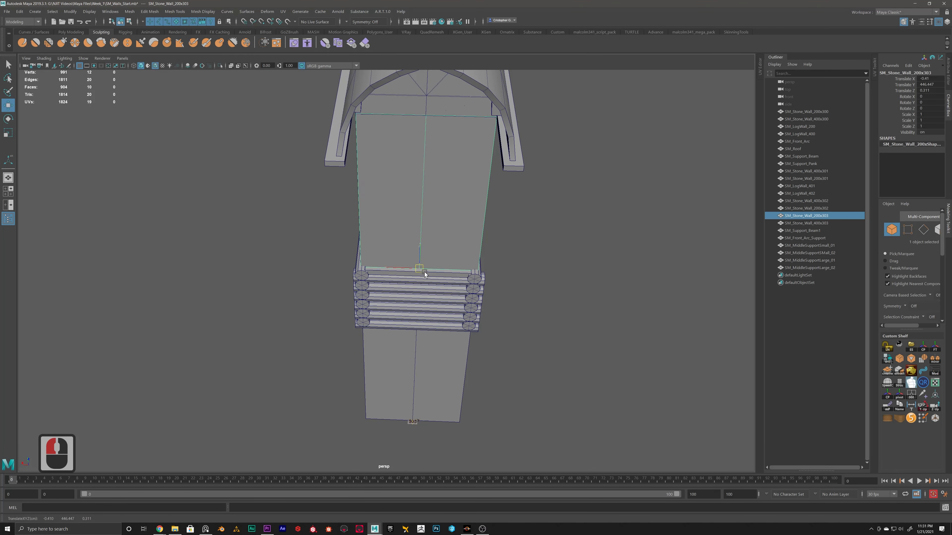
key("ctrl+z")
left_click_drag(526, 282, 563, 306, "alt")
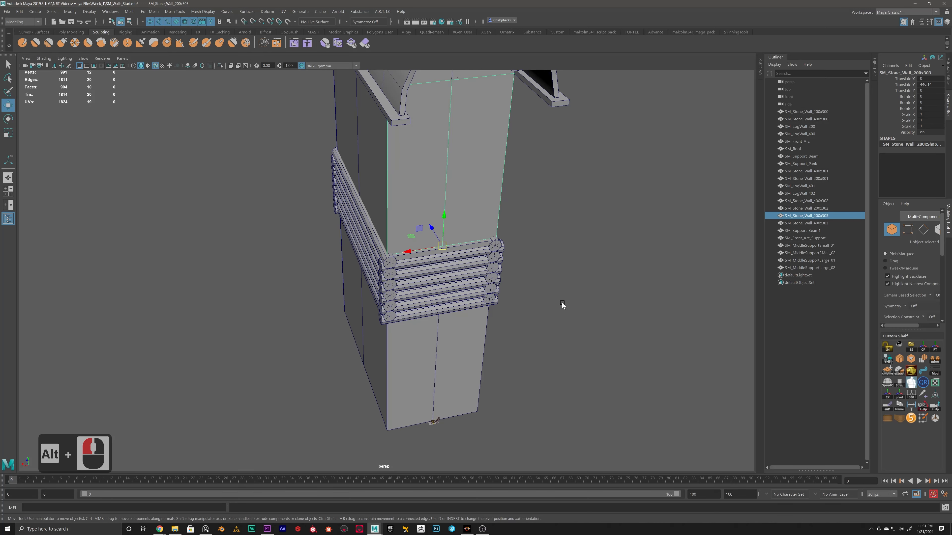
scroll(634, 261, "up", 4)
left_click(634, 261)
Step: Pull the front small middle support out from the log wall and shrink its Z scale to about 0.035
left_click(498, 231)
left_click_drag(499, 231, 552, 261, "alt")
key("ctrl+z")
key("r")
left_click_drag(543, 292, 513, 299)
Step: Rename the shrunken support block as SM_WallSupportBeam_01
double_click(820, 246)
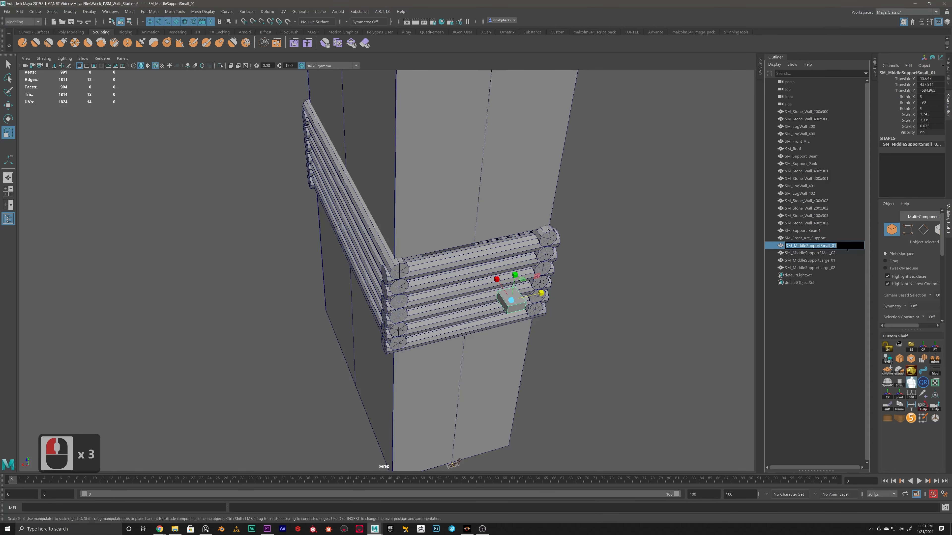
key("Right")
key("Left")
key("Left")
key("Left")
key("Left")
key("Left")
key("Left")
key("Left")
key("Left")
key("Left")
key("Left")
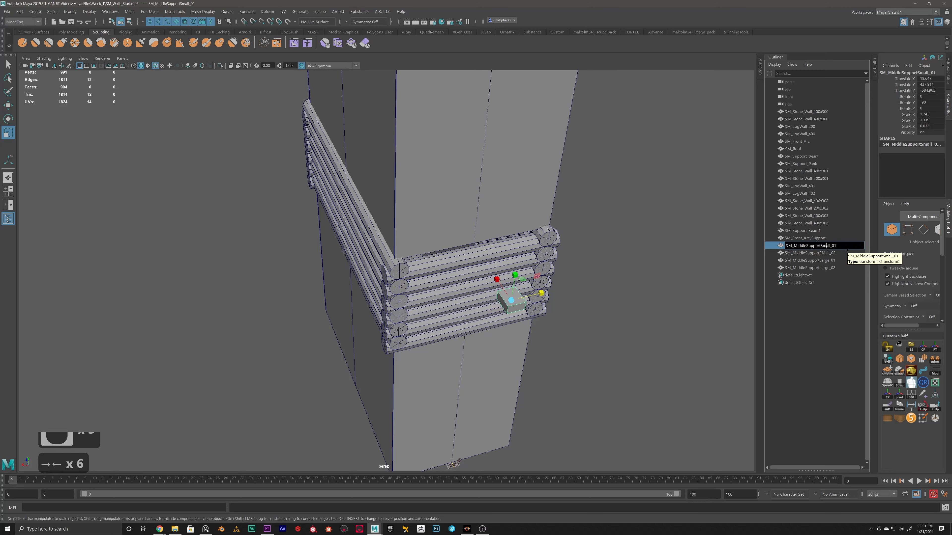
key("Right")
key("Right")
key("Right")
key("Right")
key("Right")
key("Right")
key("Left")
key("Left")
key("Left")
key("Left")
key("Left")
key("Left")
key("Left")
key("Left")
key("Left")
key("Left")
key("Left")
key("Left")
key("BackSpace")
key("BackSpace")
key("BackSpace")
key("BackSpace")
key("BackSpace")
key("BackSpace")
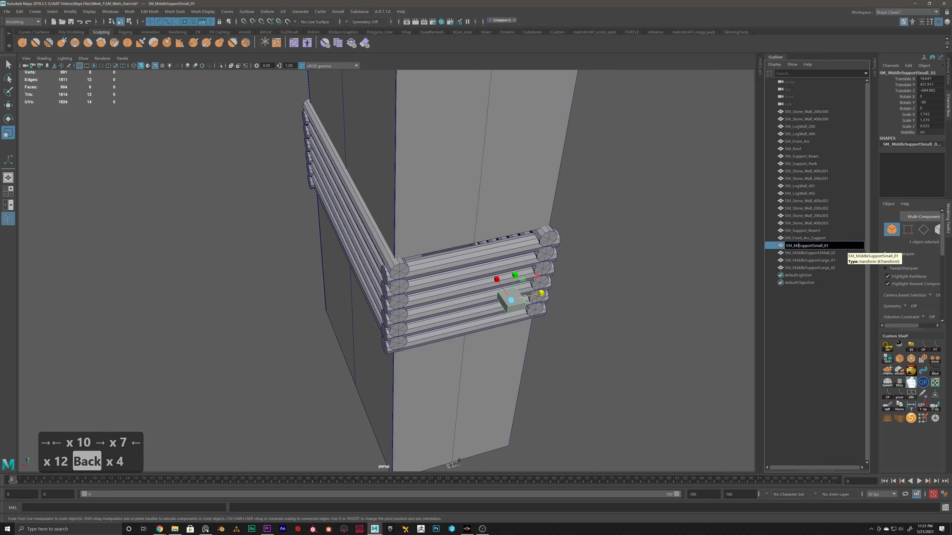
type("Wall")
key("Right")
key("Right")
key("Right")
key("Right")
key("Right")
key("Right")
key("Right")
key("Right")
key("Right")
key("Right")
key("Right")
key("Right")
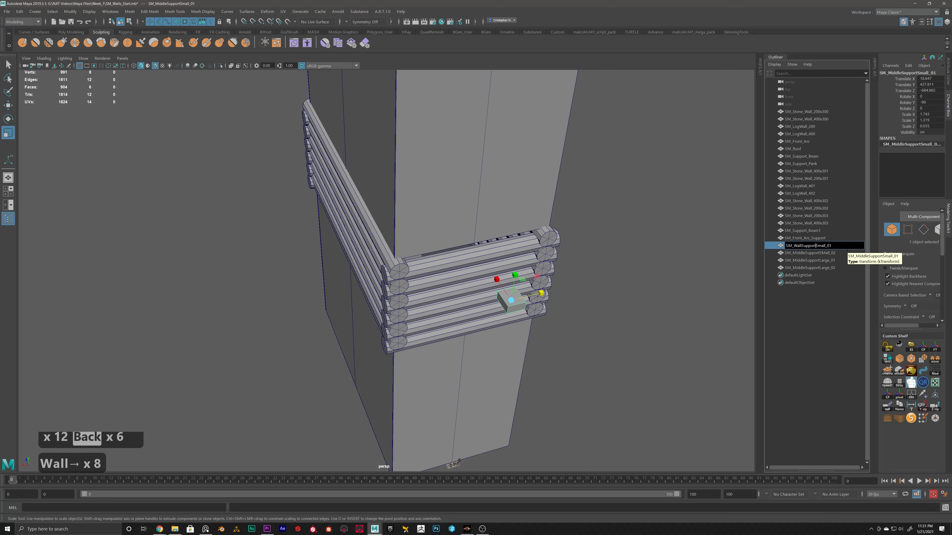
key("Left")
key("Left")
key("Right")
key("BackSpace")
key("BackSpace")
key("BackSpace")
key("BackSpace")
key("BackSpace")
type("Beam")
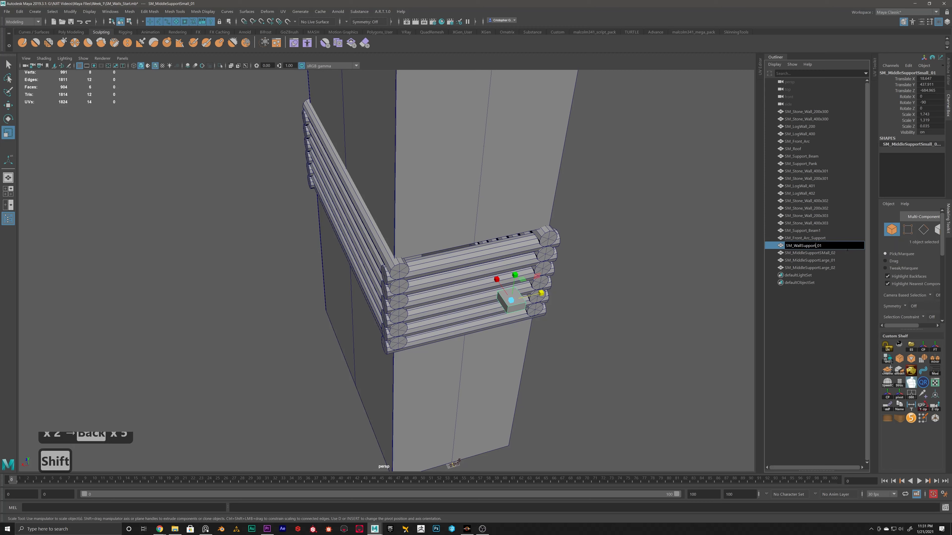
key("Return")
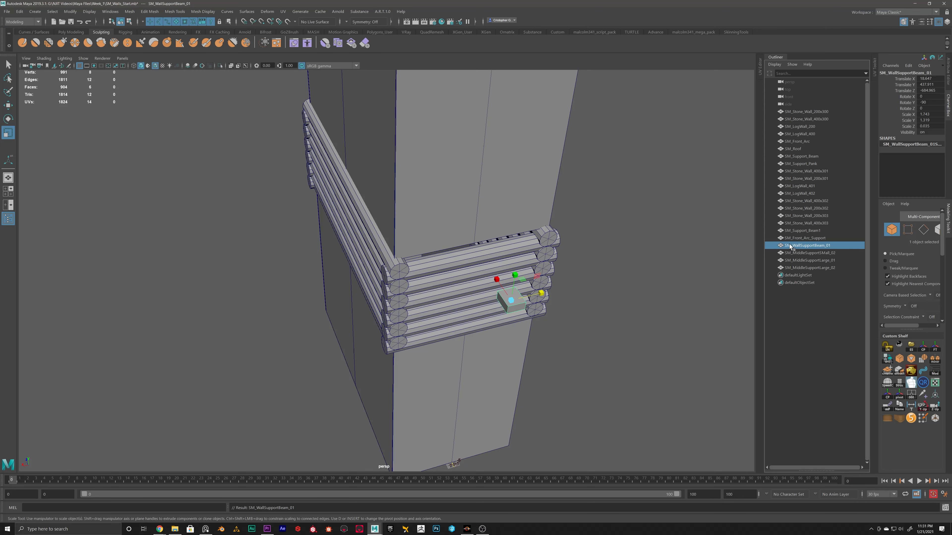
Step: Undo the renaming, scaling and moving of the front small middle support
left_click_drag(799, 246, 800, 274)
left_click_drag(528, 256, 452, 259, "alt")
key("ctrl+z")
key("ctrl+z")
key("ctrl+z")
key("ctrl+z")
key("ctrl+z")
key("ctrl+z")
Step: Duplicate the front small middle support and move the copy about 49 units outward from the log wall
left_click(424, 223)
left_click_drag(424, 223, 453, 221, "alt")
key("w")
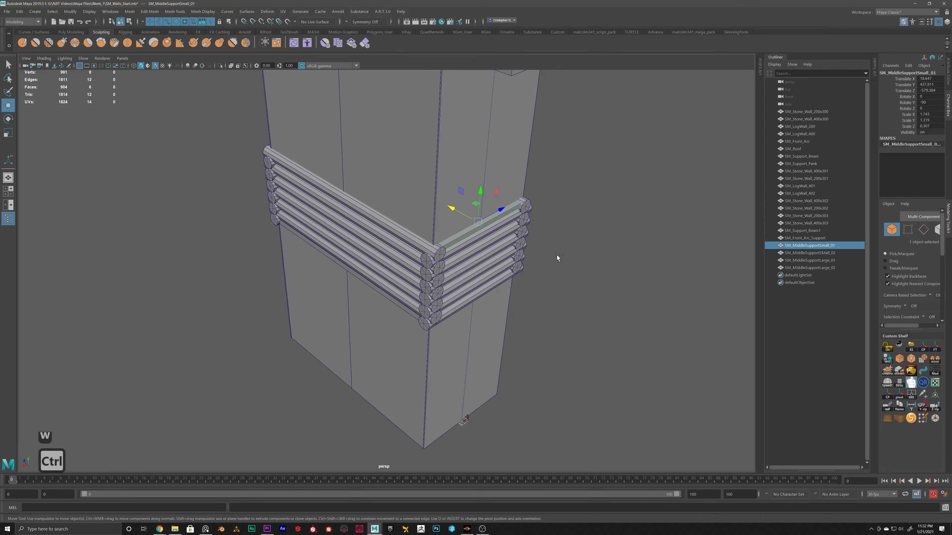
key("ctrl+d")
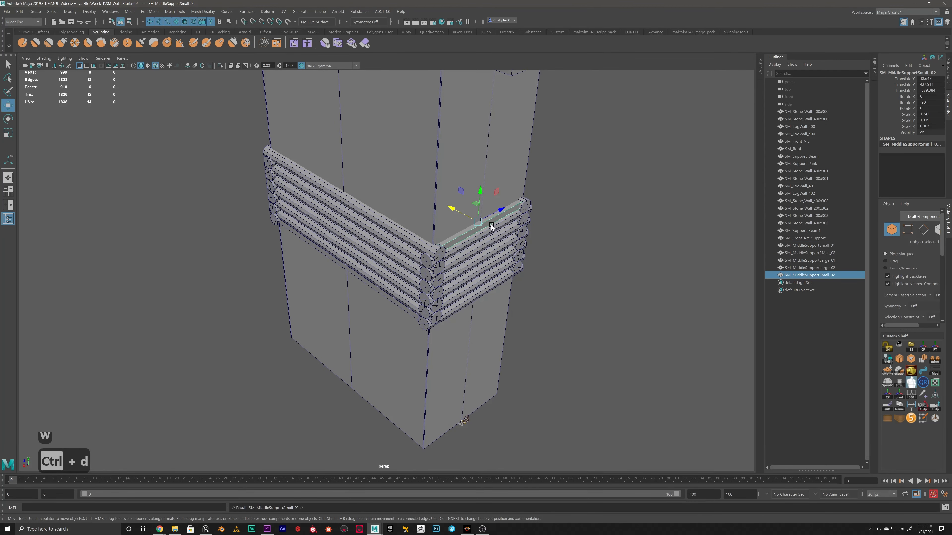
left_click_drag(452, 209, 482, 227)
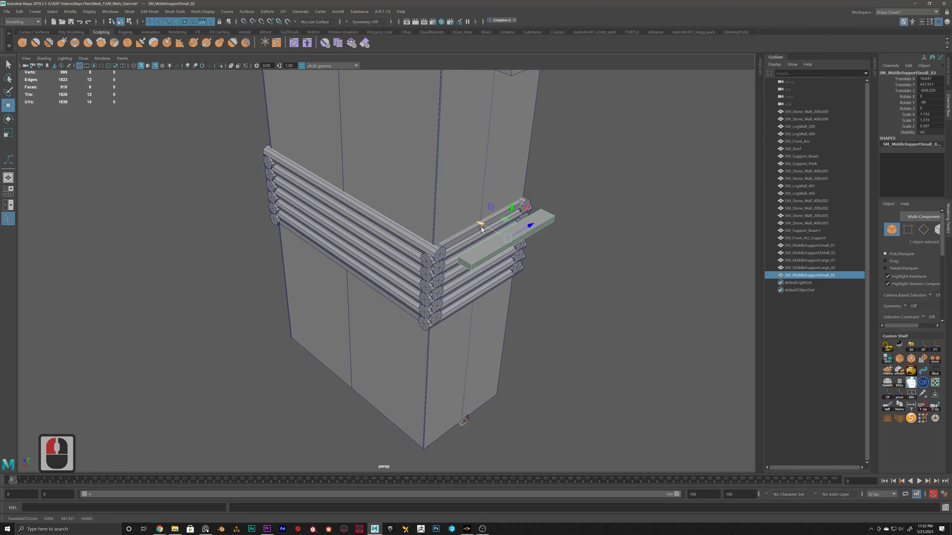
Step: Rename the moved-out copy of the small middle support as SM_WallSupportBeam_01
mouse_move(417, 236)
left_mouse_down("alt")
mouse_move(469, 234)
mouse_move(420, 235)
left_mouse_up("alt")
scroll(420, 235, "up", 3)
double_click(809, 275)
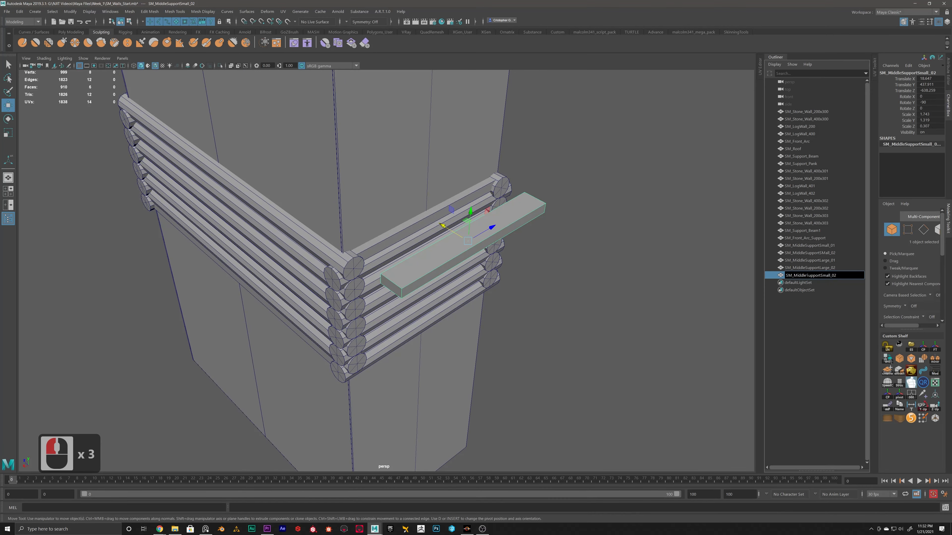
type("Wall")
key("Right")
key("Right")
key("Right")
key("Right")
key("Right")
key("Right")
key("Right")
key("Right")
key("Right")
key("Right")
key("Right")
key("Right")
key("BackSpace")
key("BackSpace")
key("BackSpace")
key("BackSpace")
key("BackSpace")
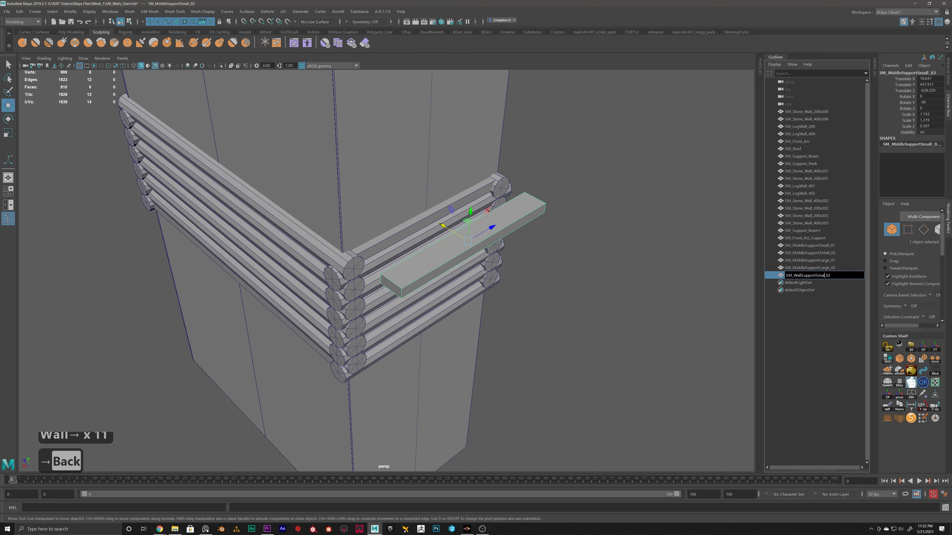
type("Beam")
key("Right")
key("Right")
key("Right")
key("BackSpace")
type("1")
key("Return")
Step: Scale the wall support beam down to about 1.27 in X and 0.036 in Z, and move it to the log wall's corner
mouse_move(420, 240)
left_mouse_down("alt")
mouse_move(449, 250)
mouse_move(411, 237)
mouse_move(397, 244)
mouse_move(388, 223)
mouse_move(510, 234)
mouse_move(454, 221)
mouse_move(431, 229)
left_mouse_up("alt")
key("r")
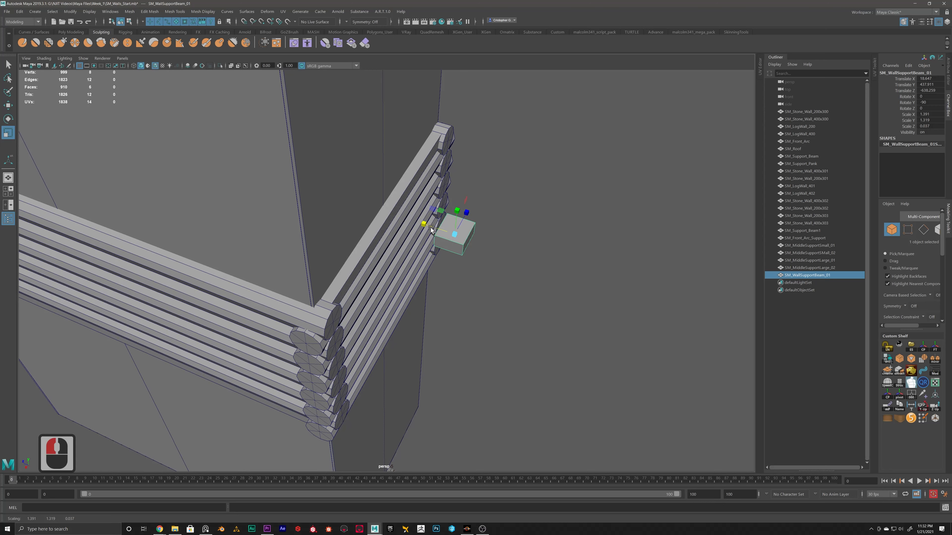
left_click_drag(428, 229, 459, 207)
key("w")
left_click_drag(459, 207, 421, 263, "alt")
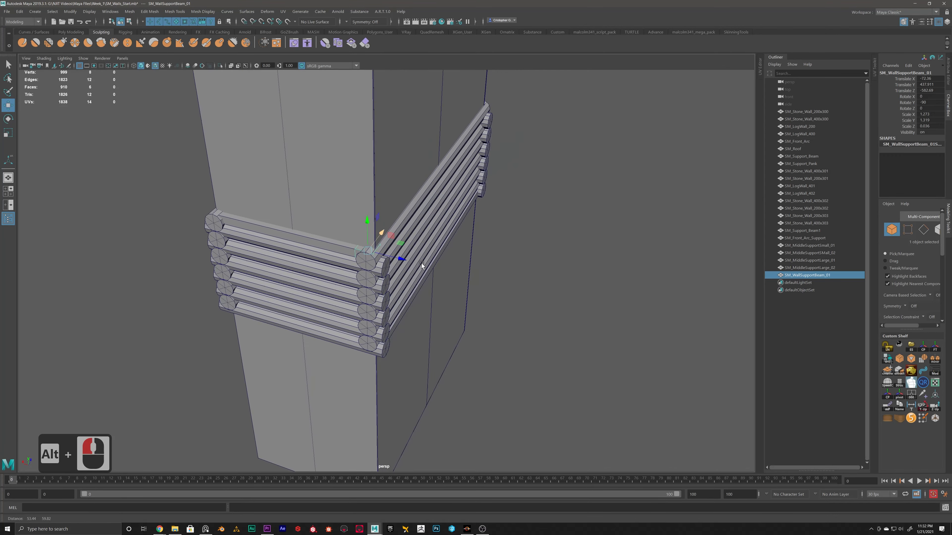
Step: Raise the small beam block onto the top log at the corner, to a Y position of about 449.8
scroll(420, 263, "up", 3, "alt")
left_click_drag(339, 238, 386, 251, "alt")
scroll(358, 234, "up", 3, "alt")
left_click_drag(347, 219, 349, 202)
scroll(348, 202, "down", 6, "alt")
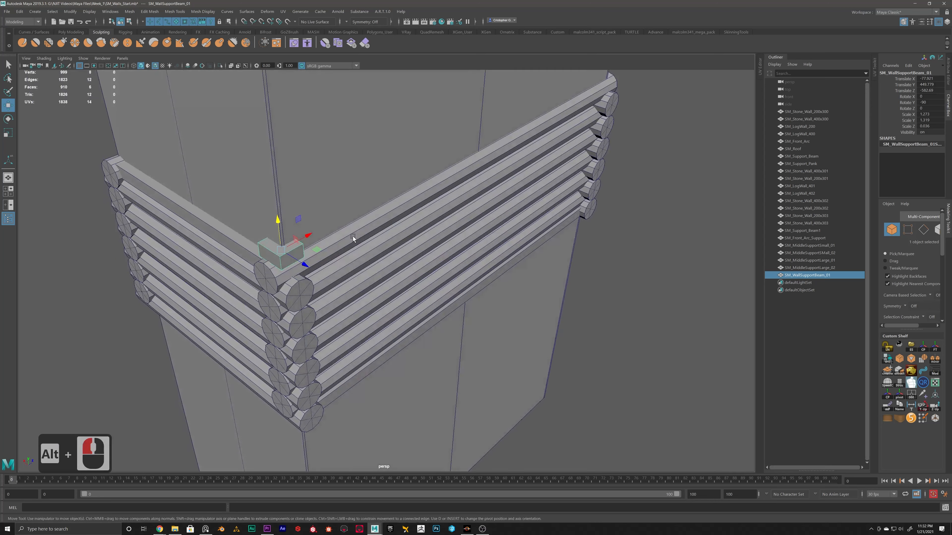
scroll(336, 246, "up", 3, "alt")
scroll(322, 202, "up", 4, "alt")
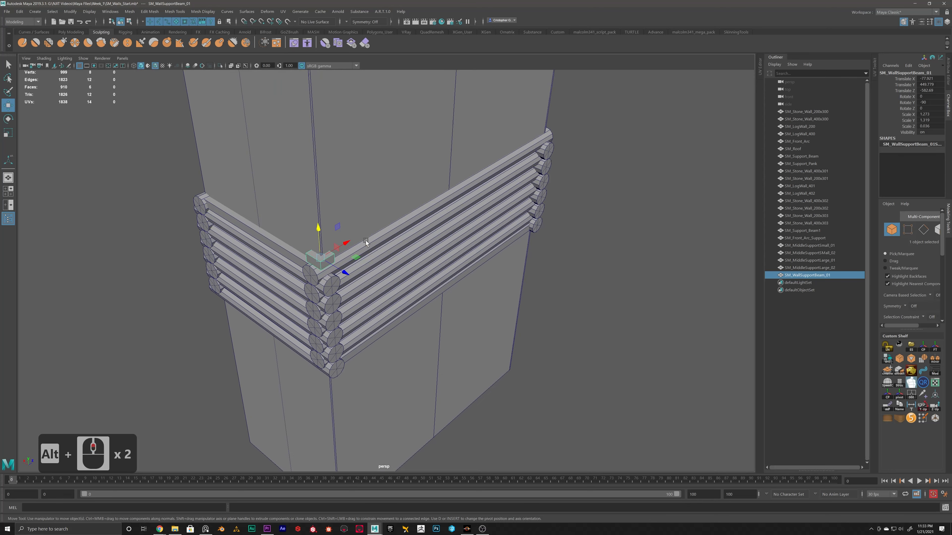
scroll(328, 202, "up", 4, "alt")
left_click_drag(330, 201, 332, 182, "alt")
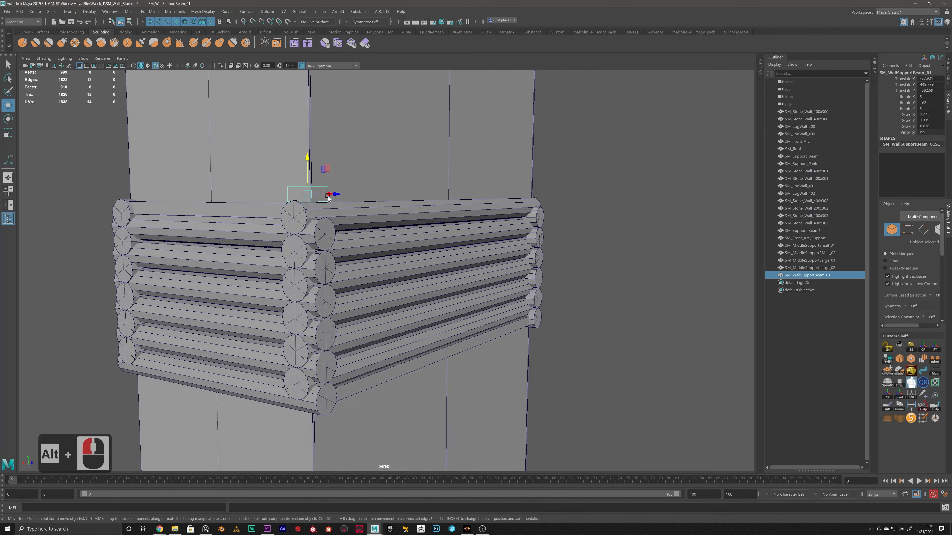
middle_click_drag(332, 183, 345, 222, "alt")
scroll(339, 187, "down", 5, "alt")
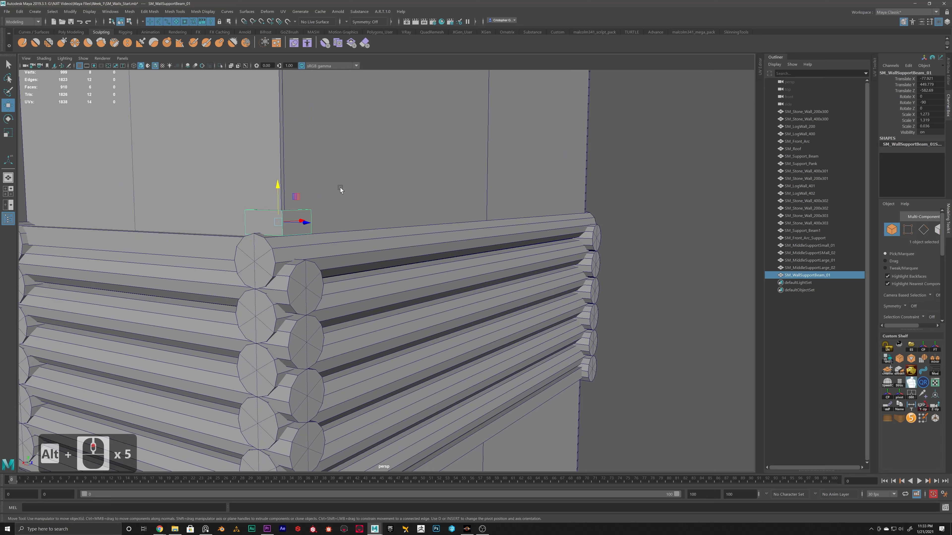
scroll(351, 184, "up", 5, "alt")
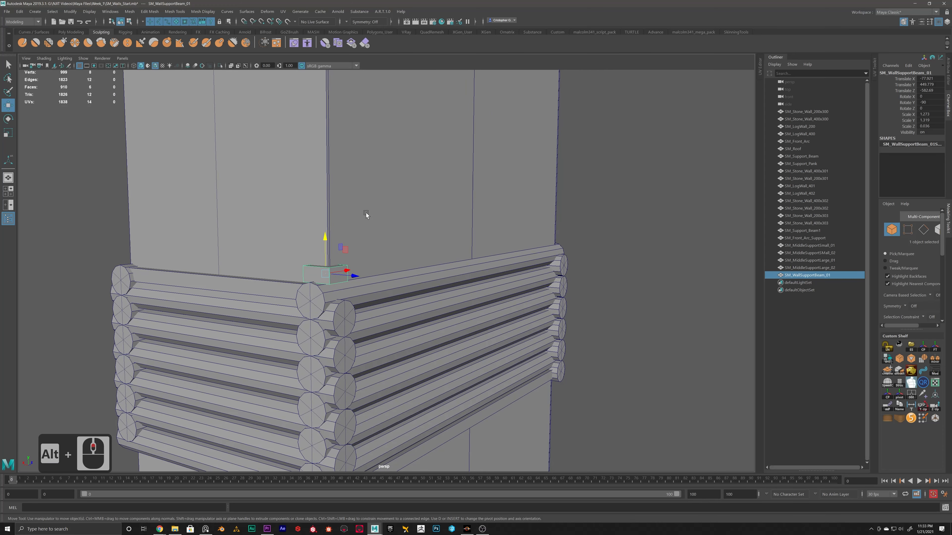
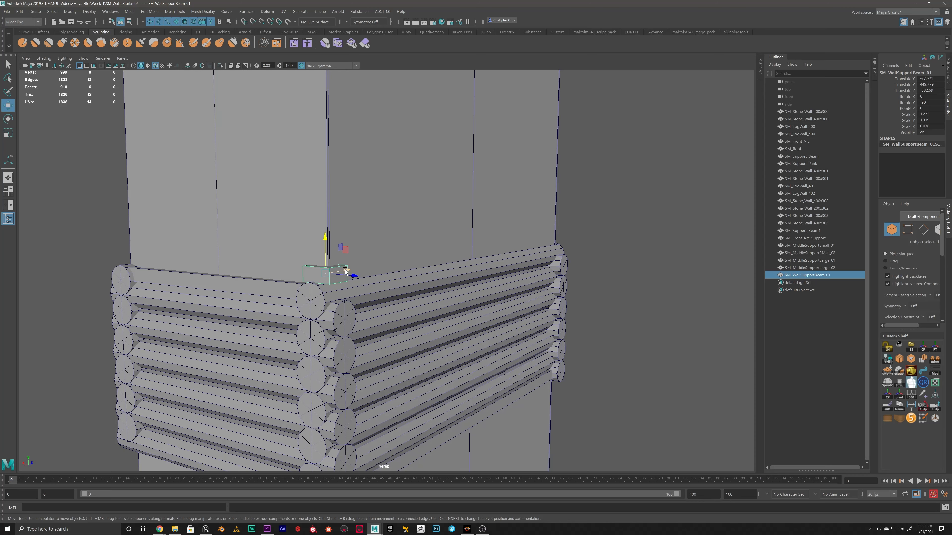
Step: Select the ring of edges around the end of the top corner log on SM_LogWall_401
scroll(330, 249, "up", 6)
left_click_drag(292, 289, 283, 290, "alt")
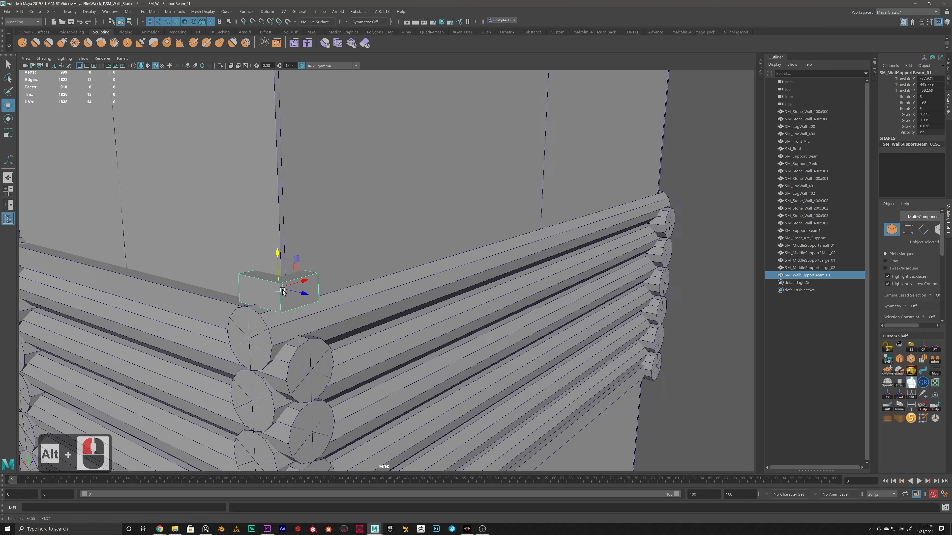
middle_click_drag(283, 289, 407, 240, "alt")
scroll(408, 240, "up", 4, "alt")
left_click_drag(407, 240, 365, 266, "alt")
scroll(365, 266, "up", 3, "alt")
left_click(314, 303)
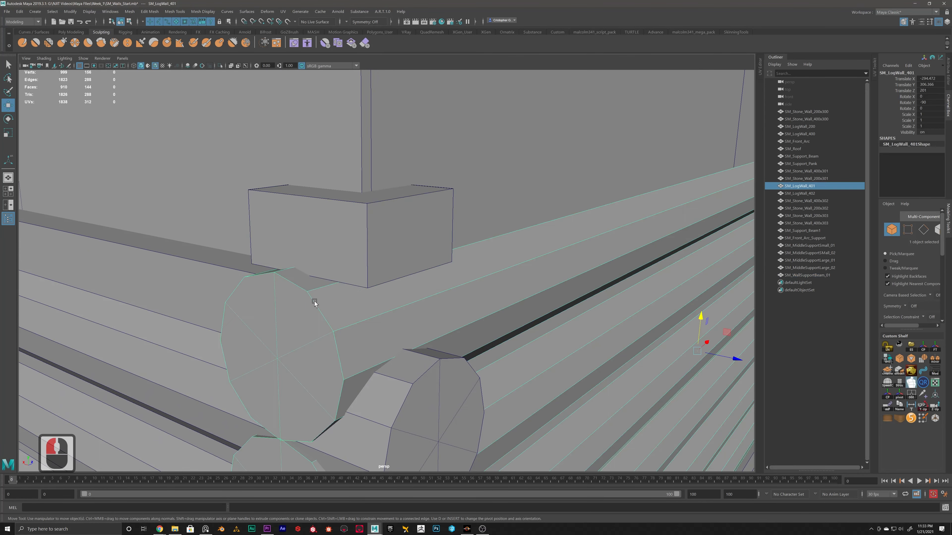
right_click_drag(324, 313, 318, 289)
double_click(296, 288)
left_click(297, 287, "shift")
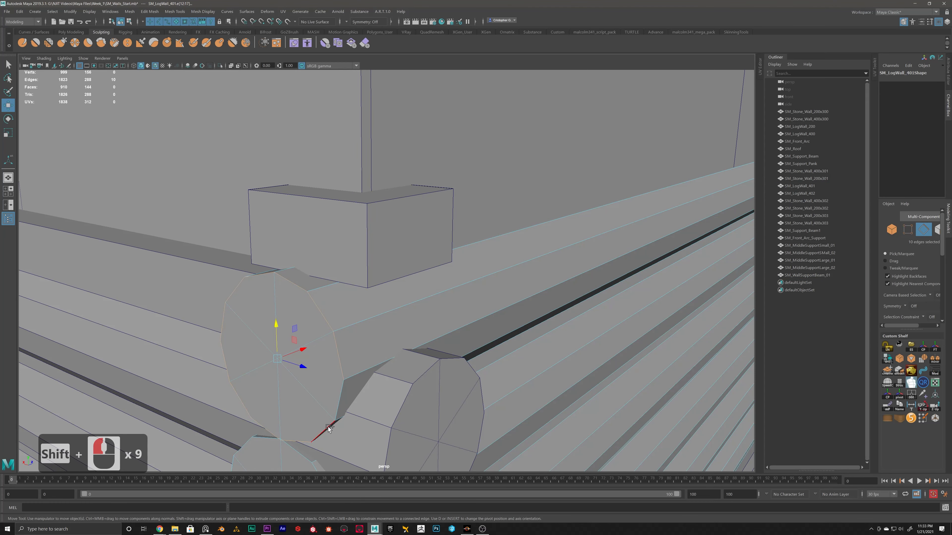
left_click(328, 427, "shift")
left_click(340, 400, "shift")
left_click_drag(362, 372, 316, 344, "alt")
middle_click_drag(316, 344, 386, 314, "alt")
Step: Try a bevel with a fraction of about 0.1 on the selected log end edges
left_click(150, 11)
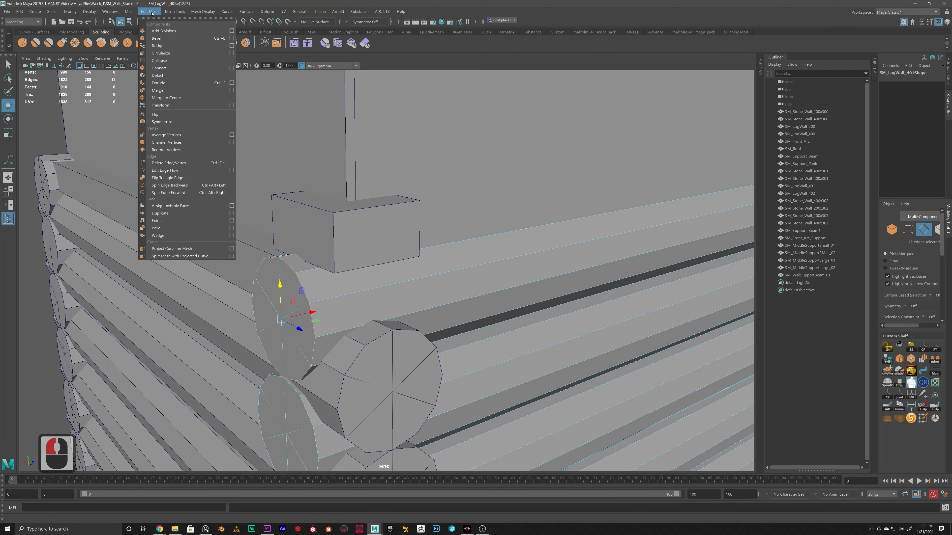
left_click(156, 38)
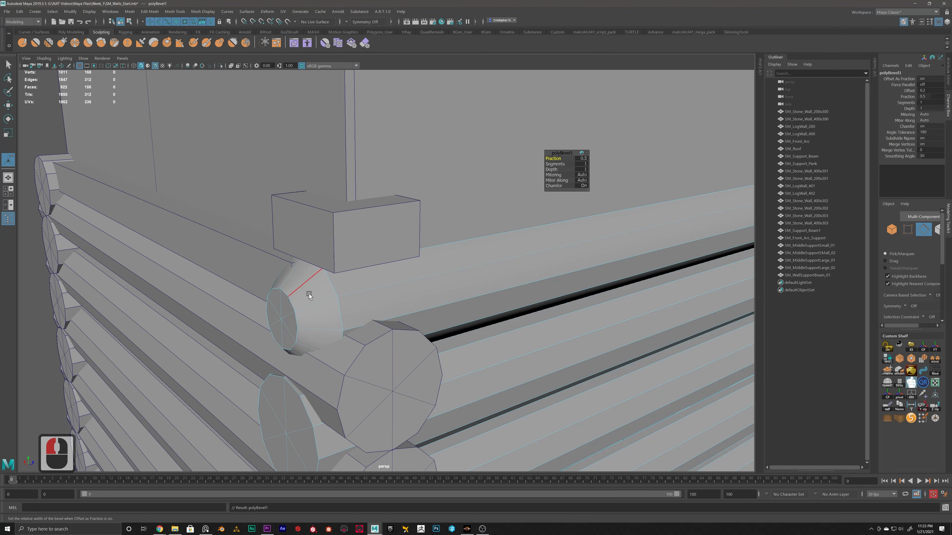
left_click_drag(559, 160, 558, 159)
scroll(333, 267, "down", 4)
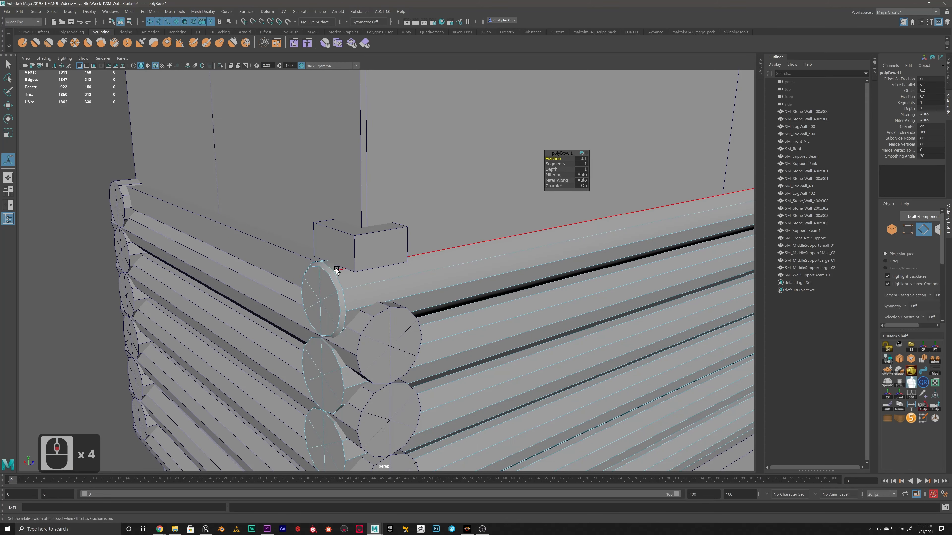
middle_click_drag(362, 260, 380, 228, "alt")
left_click(99, 217)
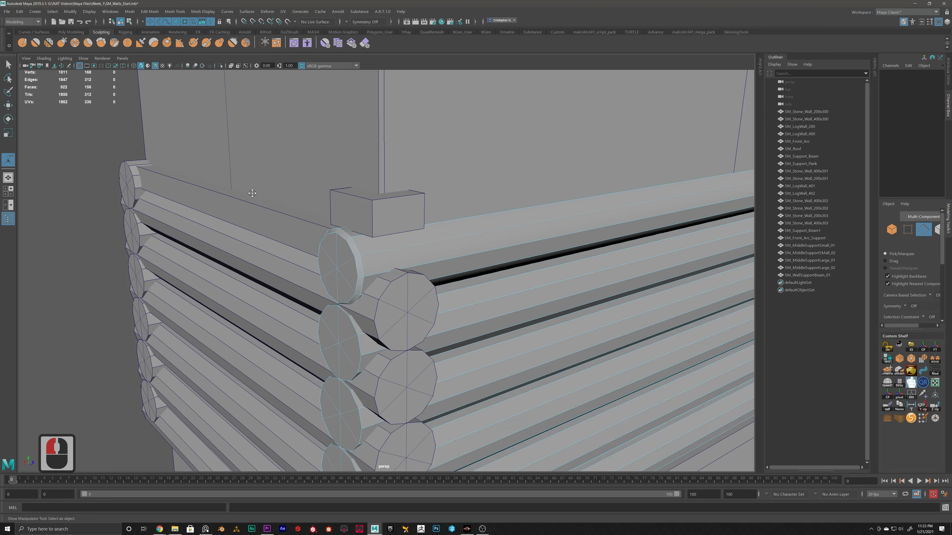
Step: Hide the wireframe overlay, return the log wall to object mode and examine the bevelled log end
middle_click_drag(253, 193, 265, 205, "alt")
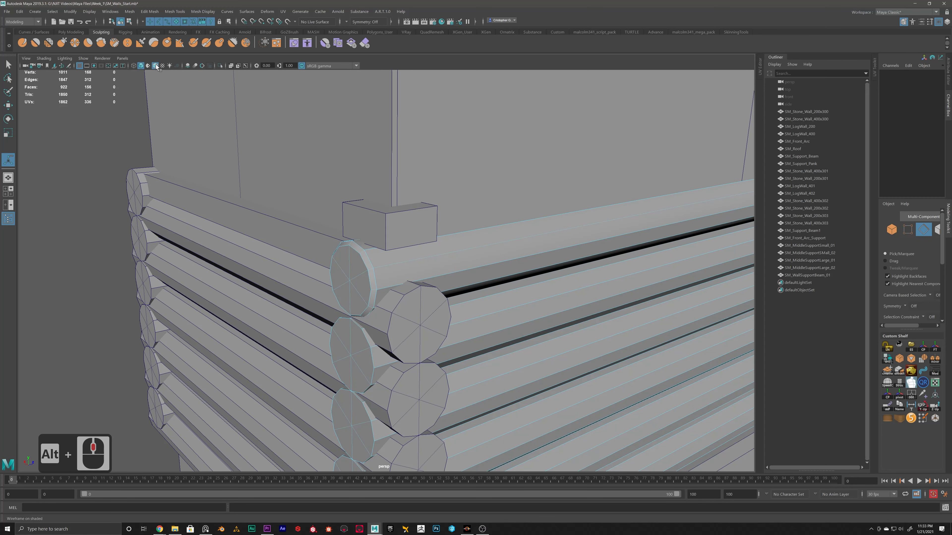
left_click(236, 224)
right_click_drag(343, 257, 372, 245)
key("q")
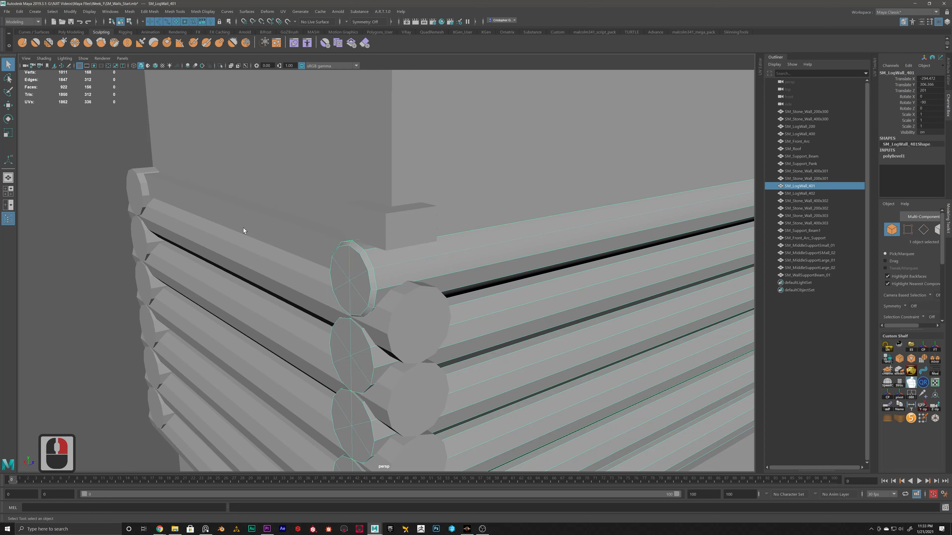
left_click(122, 242)
middle_click_drag(300, 258, 275, 245, "alt")
left_click_drag(275, 246, 359, 294, "alt")
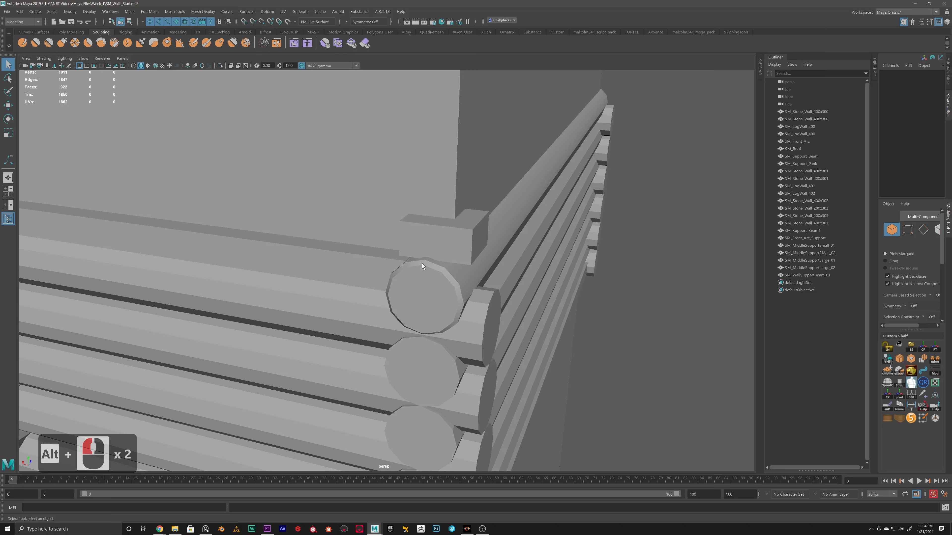
Step: Undo the bevel on the top log's end, then return to object mode and deselect the log wall
key("ctrl+z")
key("ctrl+z")
key("ctrl+z")
key("ctrl+z")
key("ctrl+z")
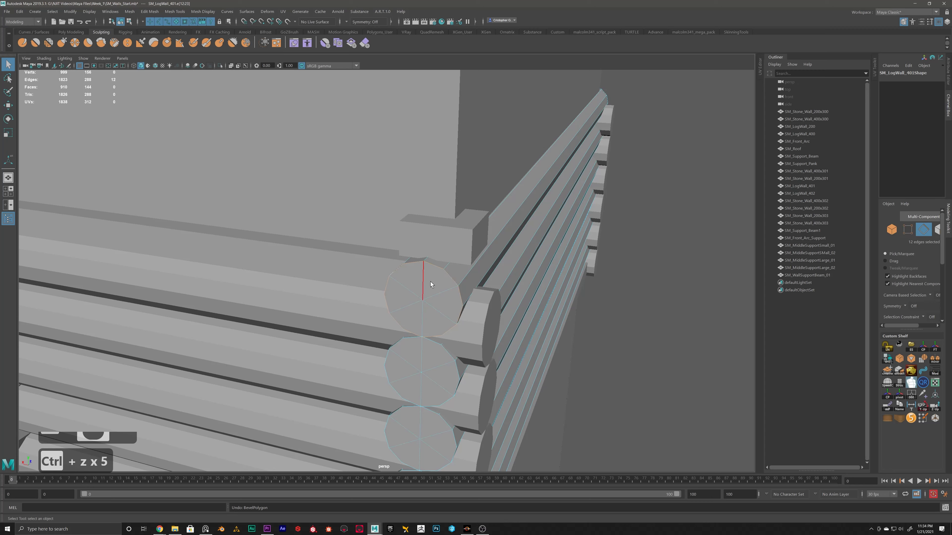
right_click_drag(431, 283, 467, 271)
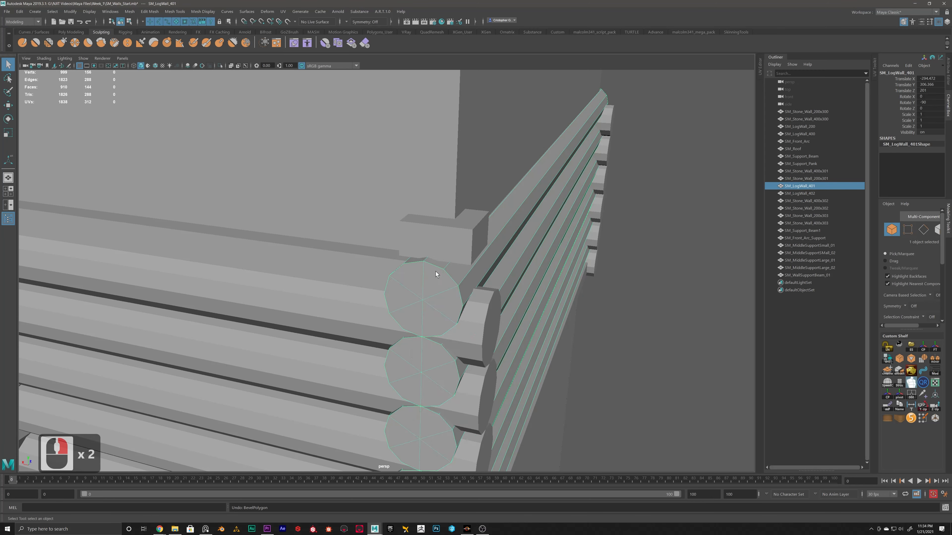
left_click(631, 318)
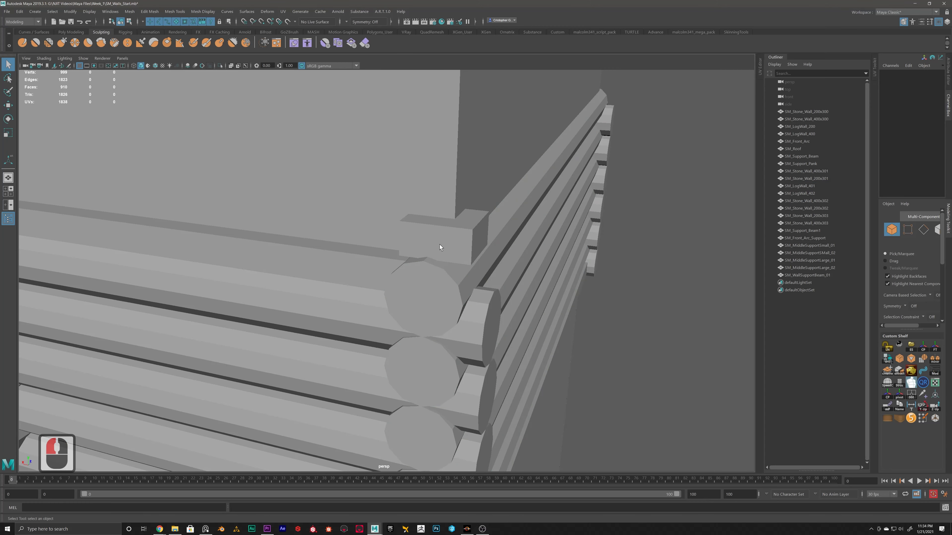
Step: Stretch the wall support beam from the log wall's corner up to the roof by raising its four top vertices
left_click(440, 244)
left_click_drag(439, 244, 416, 212, "alt")
middle_click_drag(425, 192, 396, 304, "alt")
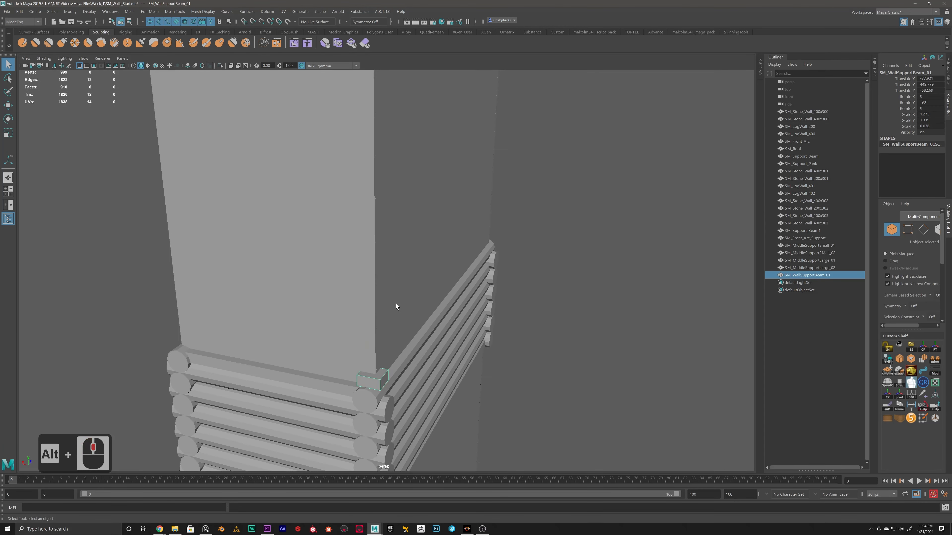
scroll(398, 272, "down", 3, "alt")
left_click_drag(395, 304, 405, 275, "alt")
middle_click_drag(405, 275, 404, 309, "alt")
left_click_drag(404, 309, 404, 315, "alt")
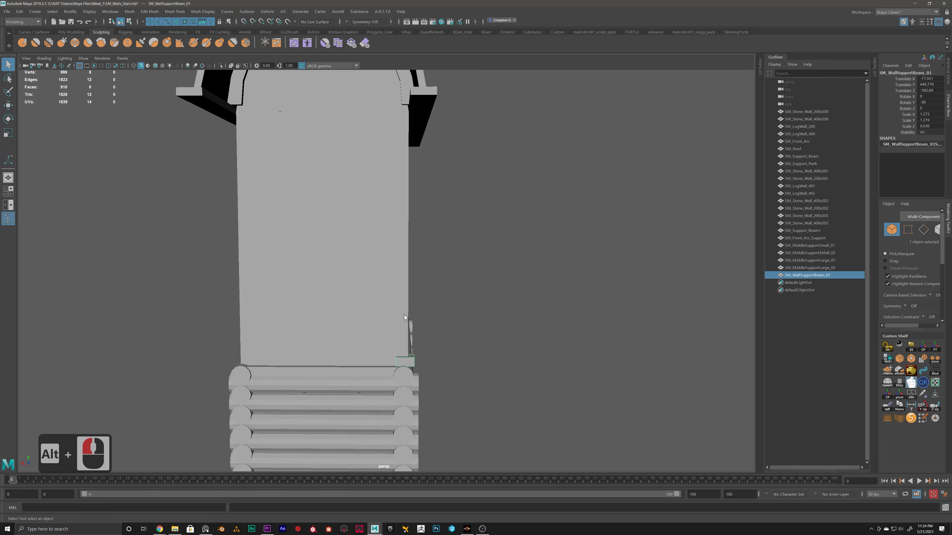
middle_click_drag(404, 315, 389, 280, "alt")
scroll(389, 281, "up", 3, "alt")
left_click(388, 326)
middle_click_drag(452, 295, 428, 349, "alt")
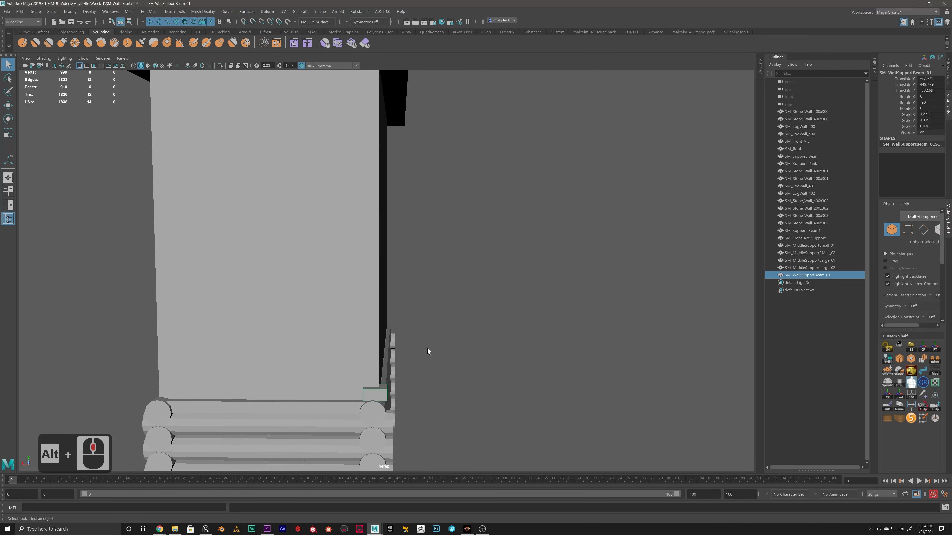
key("w")
left_click_drag(375, 378, 375, 346, "alt")
scroll(352, 358, "down", 4, "alt")
scroll(375, 346, "up", 4, "alt")
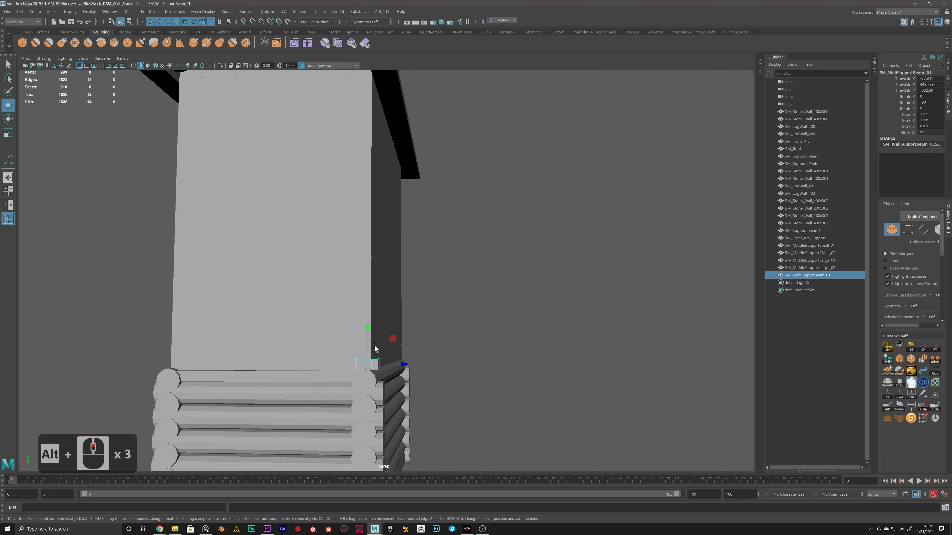
middle_click_drag(378, 346, 405, 287, "alt")
scroll(402, 301, "up", 3, "alt")
right_click(410, 310)
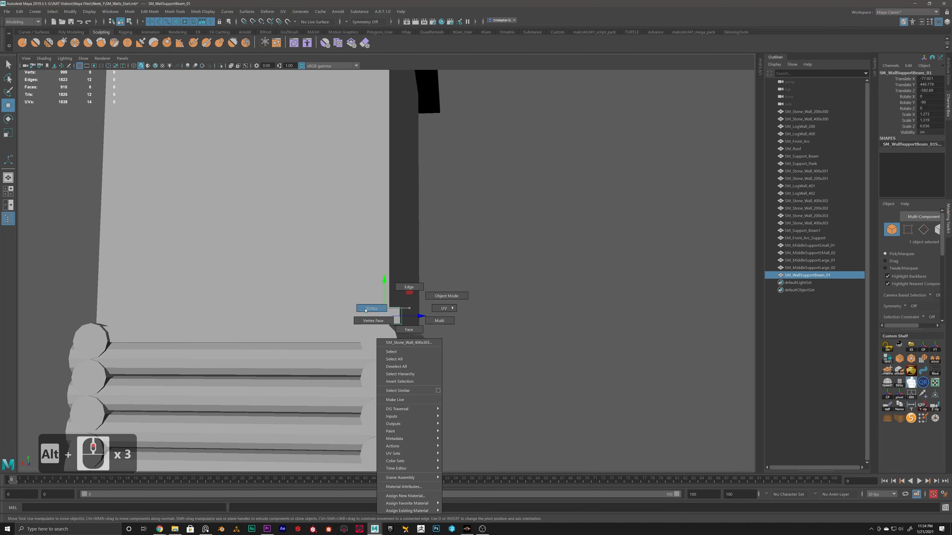
left_click_drag(453, 283, 340, 312)
right_click_drag(389, 320, 427, 308)
right_click(500, 283)
right_click_drag(499, 283, 459, 283)
left_click_drag(483, 273, 343, 317)
left_click_drag(343, 317, 374, 41, "alt")
middle_click_drag(384, 90, 353, 247, "alt")
scroll(354, 247, "up", 2, "alt")
mouse_move(354, 247)
left_mouse_down("alt")
mouse_move(348, 230)
mouse_move(398, 247)
left_mouse_up("alt")
Step: Show the wireframe overlay on the shaded models, return the stretched beam to object mode and deselect it
left_click(155, 67)
scroll(331, 205, "down", 3, "alt")
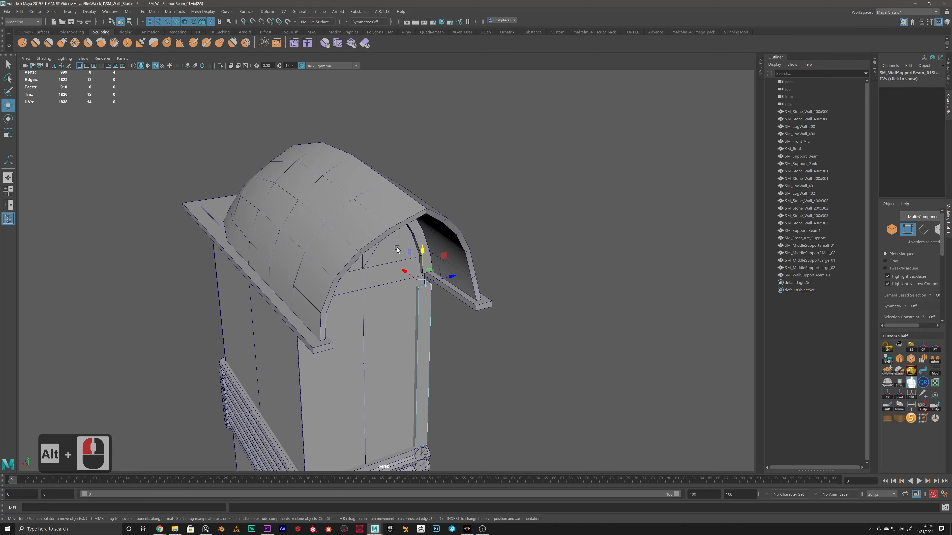
scroll(397, 247, "up", 5, "alt")
mouse_move(360, 210)
left_mouse_down("alt")
mouse_move(369, 144)
mouse_move(438, 210)
left_mouse_up("alt")
middle_click_drag(432, 262, 389, 184, "alt")
right_click(364, 191)
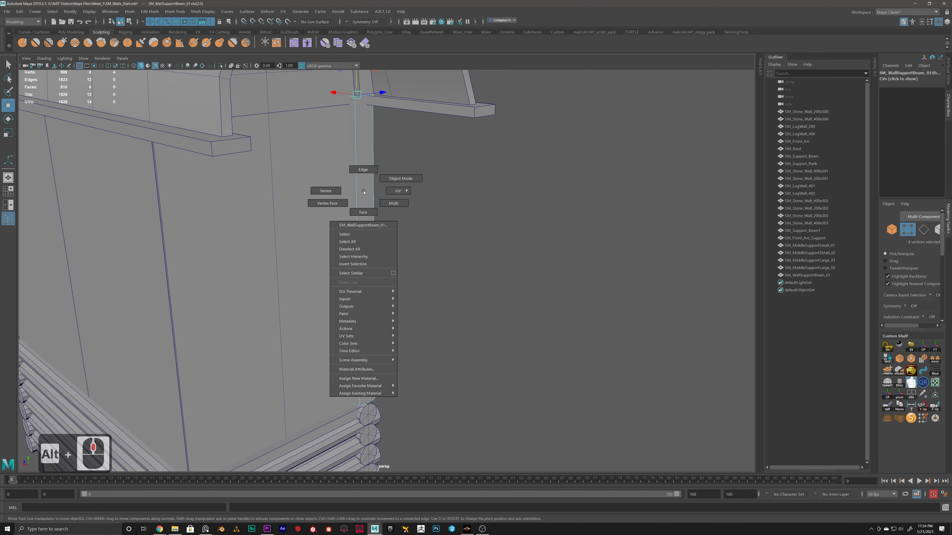
right_click_drag(364, 192, 407, 180)
left_click(464, 186)
Step: Duplicate the wall support beam and move the copy to the opposite front corner, at an X position of about 116.9
left_click_drag(513, 191, 370, 226, "alt")
scroll(342, 209, "down", 6, "alt")
left_click(331, 225)
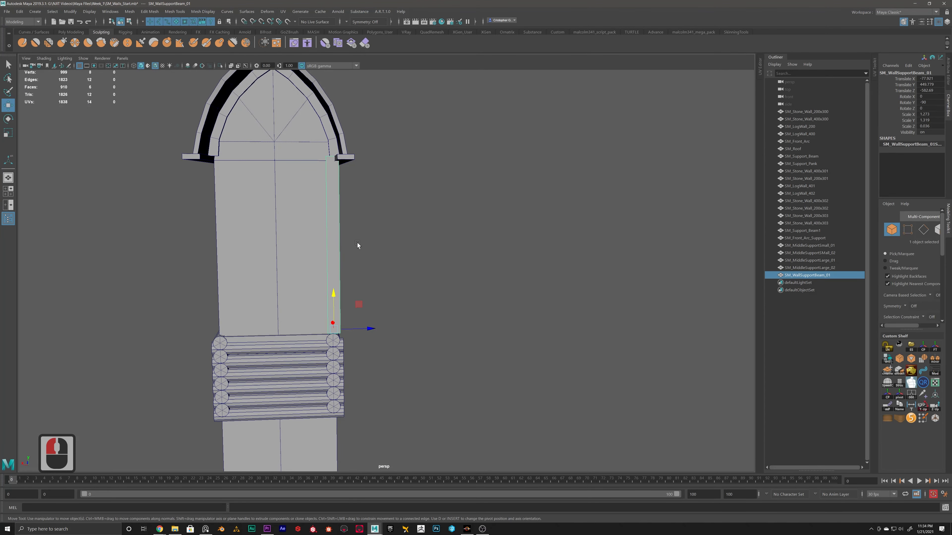
key("ctrl+d")
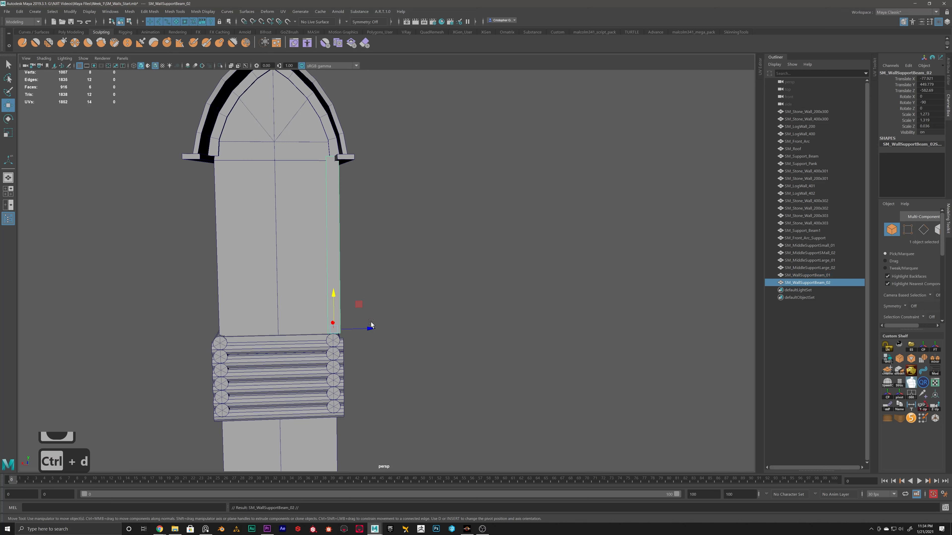
left_click_drag(371, 329, 424, 268)
Step: Duplicate both front wall support beams and move the copies to the rear corners, at a Z position of about -183.1
left_click(291, 238, "shift")
left_click(287, 238, "shift")
left_click(310, 242, "shift")
key("ctrl+d")
left_click_drag(424, 269, 389, 240, "alt")
middle_click_drag(389, 240, 277, 259, "alt")
scroll(277, 260, "up", 8, "alt")
left_click_drag(276, 260, 375, 255, "alt")
middle_click_drag(375, 255, 397, 190, "alt")
mouse_move(396, 193)
left_mouse_down("alt")
mouse_move(402, 186)
mouse_move(391, 206)
left_mouse_up("alt")
scroll(402, 188, "down", 5, "alt")
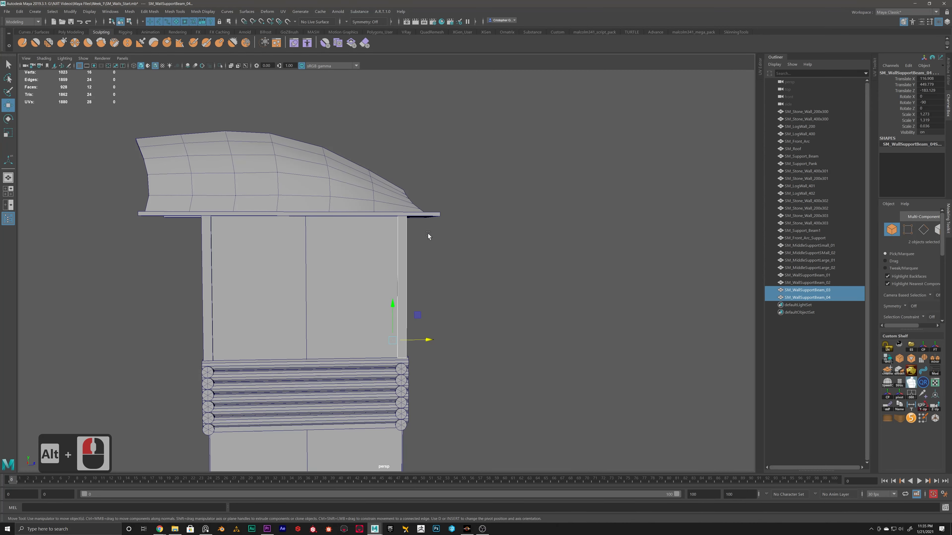
middle_click_drag(427, 234, 386, 223, "alt")
Step: Select all four wall support beams, lower them together to a Y position of about 446, and deselect them
mouse_move(309, 261)
left_mouse_down("alt")
mouse_move(324, 252)
mouse_move(322, 273)
left_mouse_up("alt")
left_click(326, 250, "shift")
left_click(263, 258, "shift")
left_click_drag(291, 331, 292, 325)
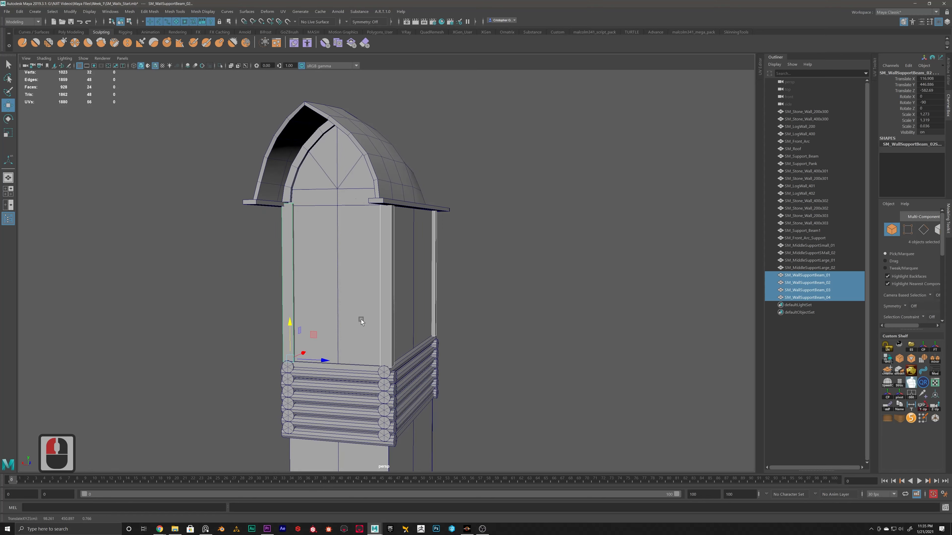
left_click_drag(362, 315, 337, 306, "alt")
right_click_drag(310, 261, 348, 251)
left_click(438, 276)
scroll(438, 276, "down", 12)
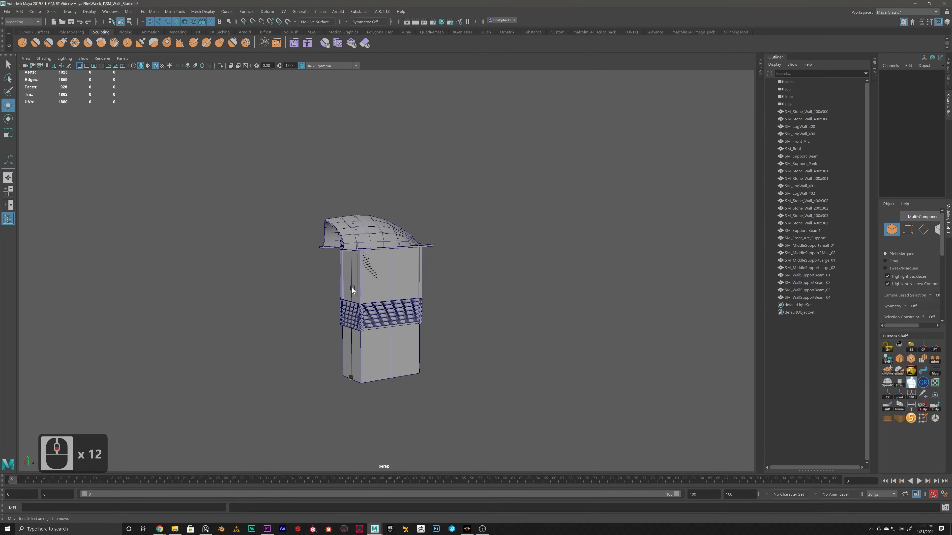
left_click_drag(438, 276, 340, 277, "alt")
scroll(340, 276, "up", 12, "alt")
left_click(329, 261)
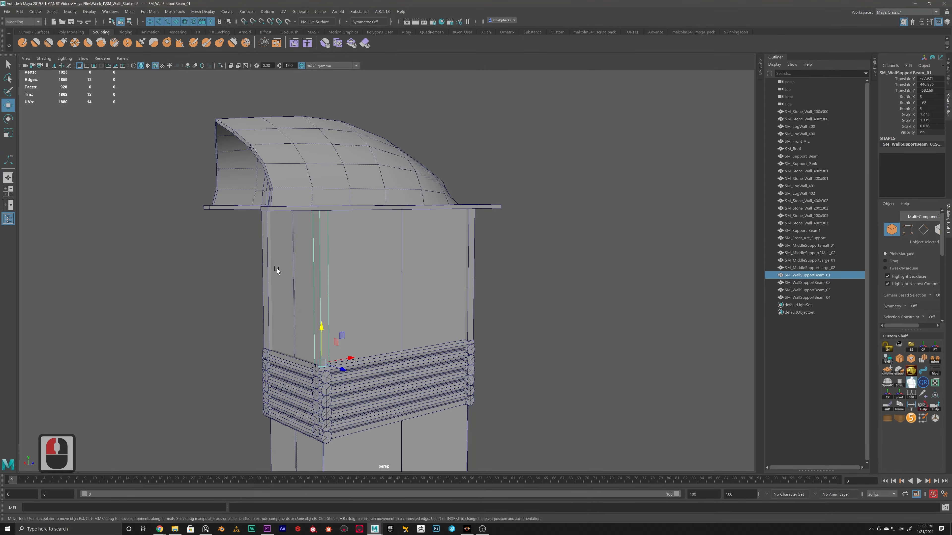
left_click(267, 269, "shift")
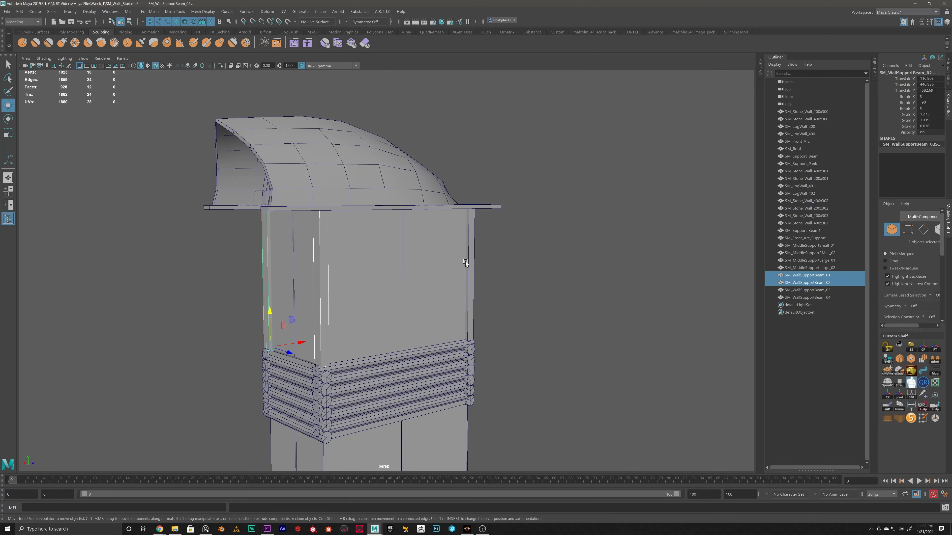
left_click(466, 261)
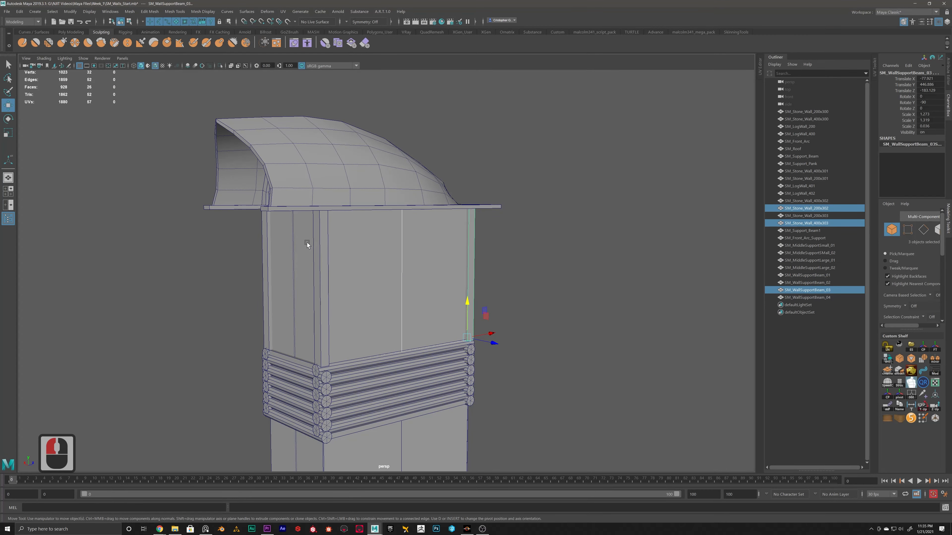
Step: Duplicate the front-corner wall support beam and lower the copy to the base of the stone walls, at a Y position of about -4
left_click(310, 243)
middle_click_drag(319, 244, 391, 117, "alt")
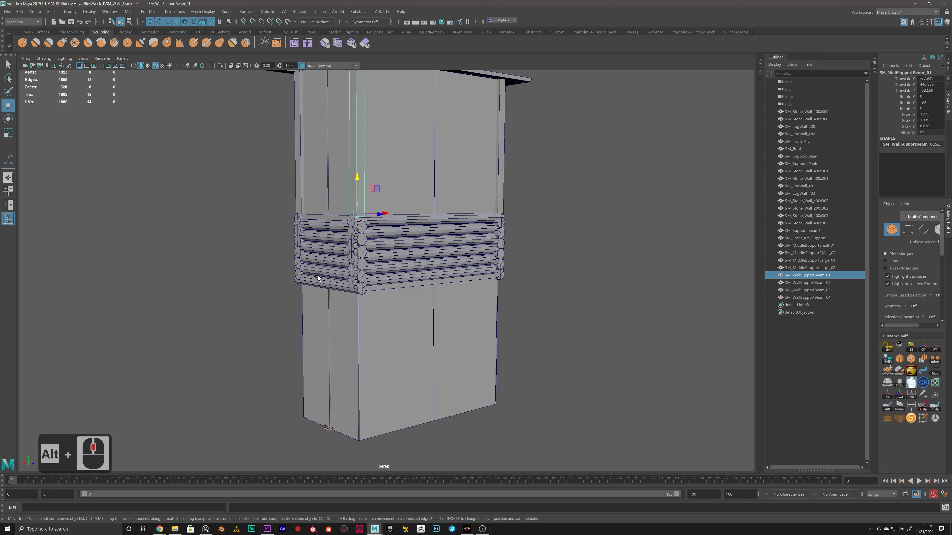
left_click_drag(318, 276, 503, 374, "alt")
middle_click_drag(419, 187, 418, 212, "alt")
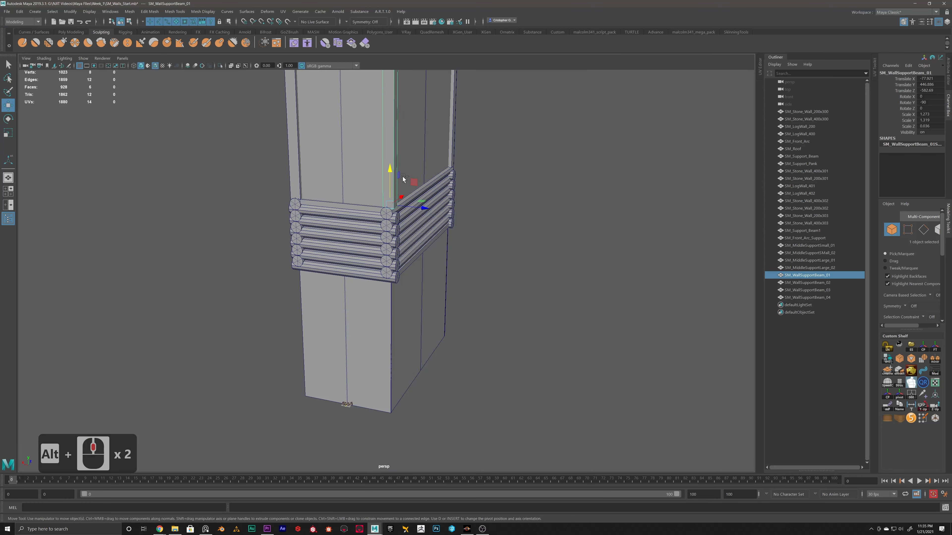
key("ctrl+d")
left_click_drag(389, 170, 407, 278)
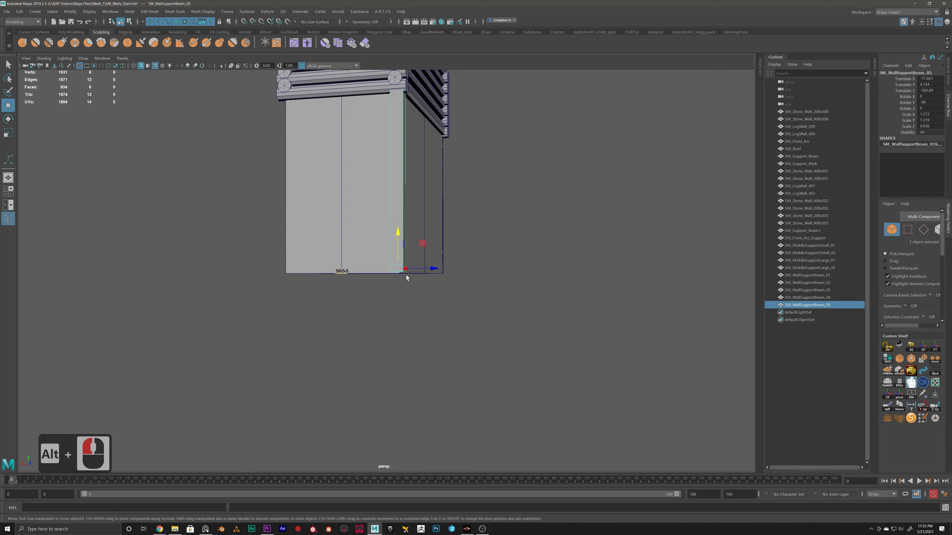
key("v")
left_click_drag(397, 236, 363, 271)
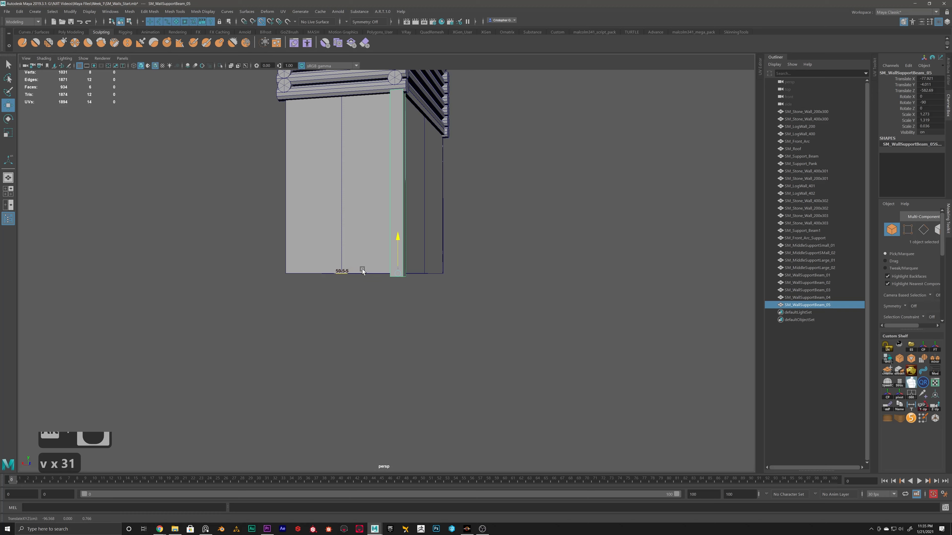
Step: Snap the lower beam's pivot to its bottom end and raise the beam to the wall base, at a Y position of about 1.2
scroll(433, 287, "up", 7, "alt")
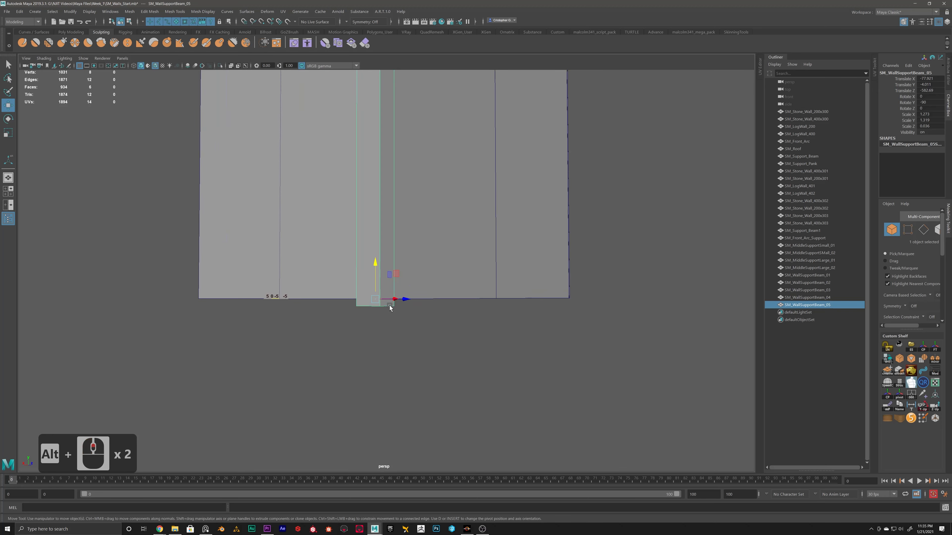
left_click(378, 266)
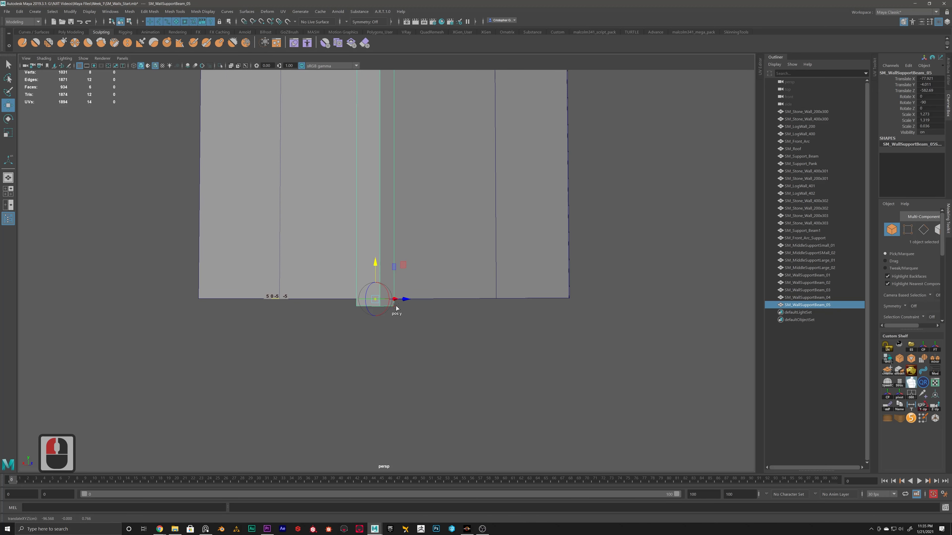
left_click(396, 306, "shift")
key("d")
key("v")
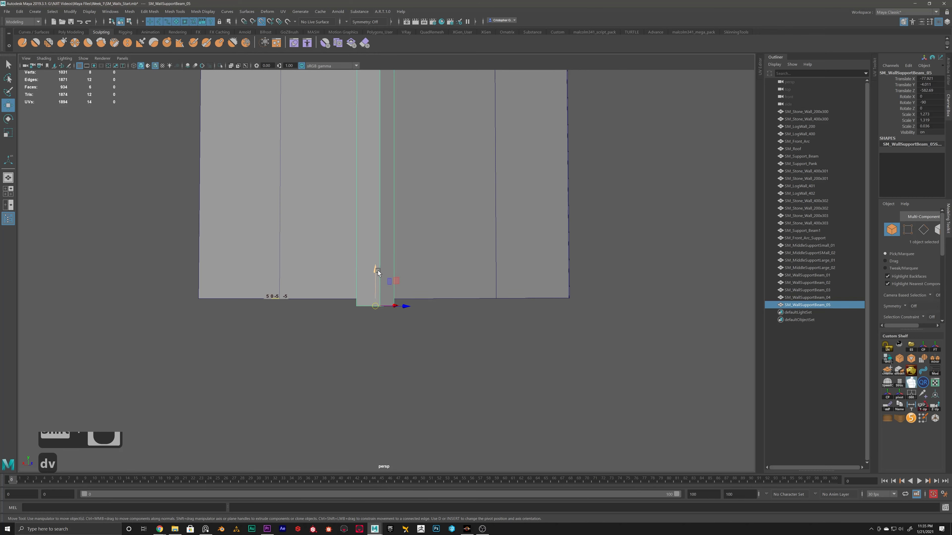
left_click_drag(378, 271, 392, 294)
Step: Move the lower beam's four top vertices to just beneath the log walls and return the beam to object mode
scroll(401, 281, "down", 11, "alt")
left_click_drag(383, 212, 374, 248, "alt")
scroll(375, 248, "up", 2, "alt")
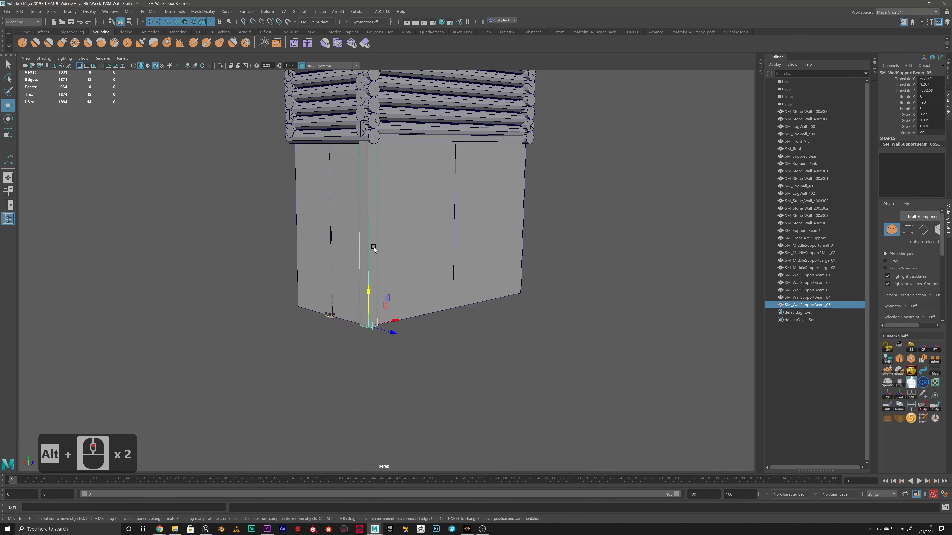
scroll(373, 247, "up", 1, "alt")
right_click_drag(369, 171, 338, 167)
left_click_drag(339, 167, 397, 118)
scroll(407, 199, "down", 5)
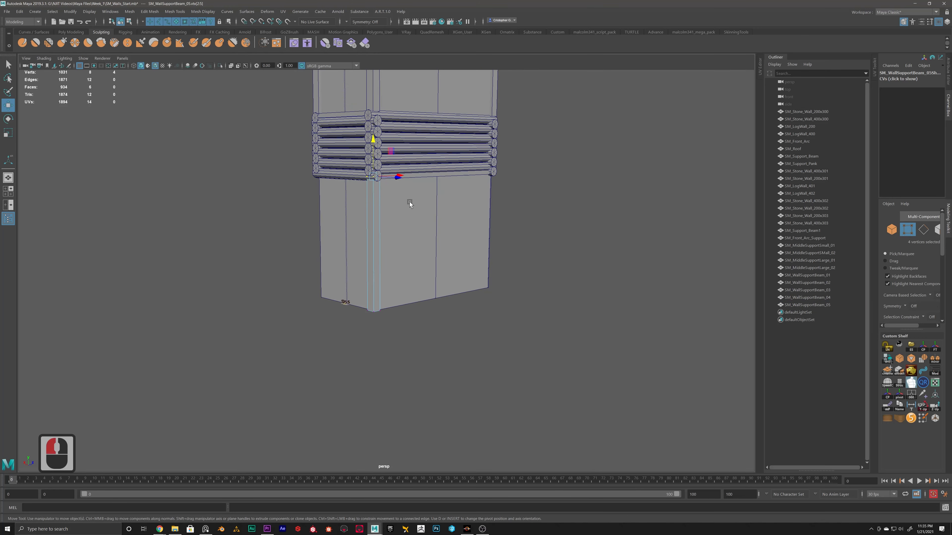
scroll(375, 161, "up", 7, "alt")
left_click_drag(375, 161, 360, 147, "alt")
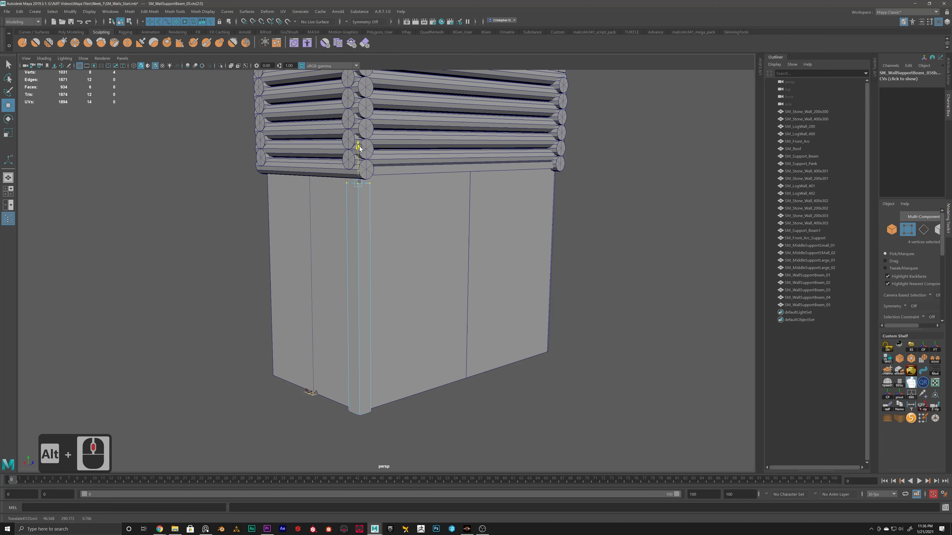
left_click_drag(359, 146, 359, 146)
left_click_drag(337, 215, 390, 212, "alt")
scroll(395, 226, "up", 3, "alt")
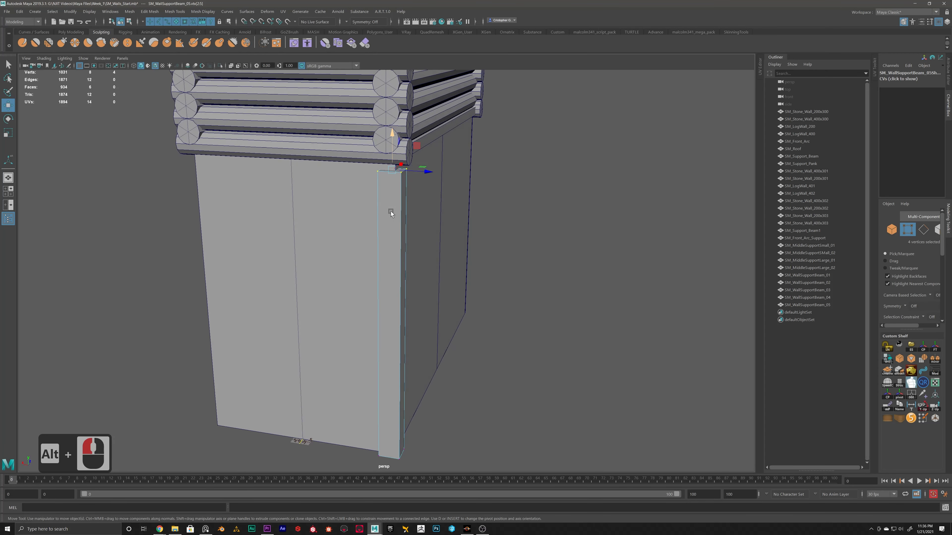
right_click_drag(390, 211, 412, 179)
Step: With the Multi-Cut tool, insert a horizontal edge loop slightly above the middle of the lower beam, working in the side view
left_click_drag(544, 213, 470, 212, "alt")
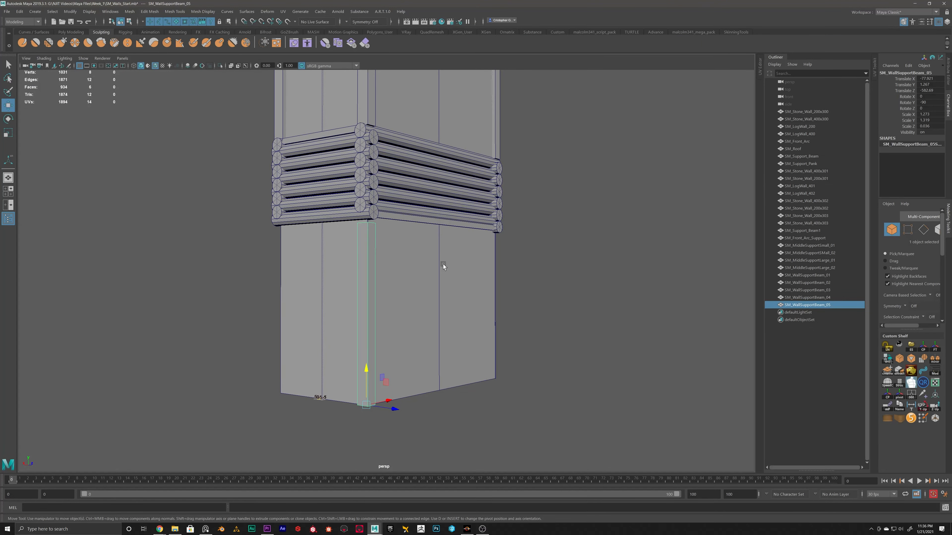
middle_click_drag(444, 264, 422, 234, "alt")
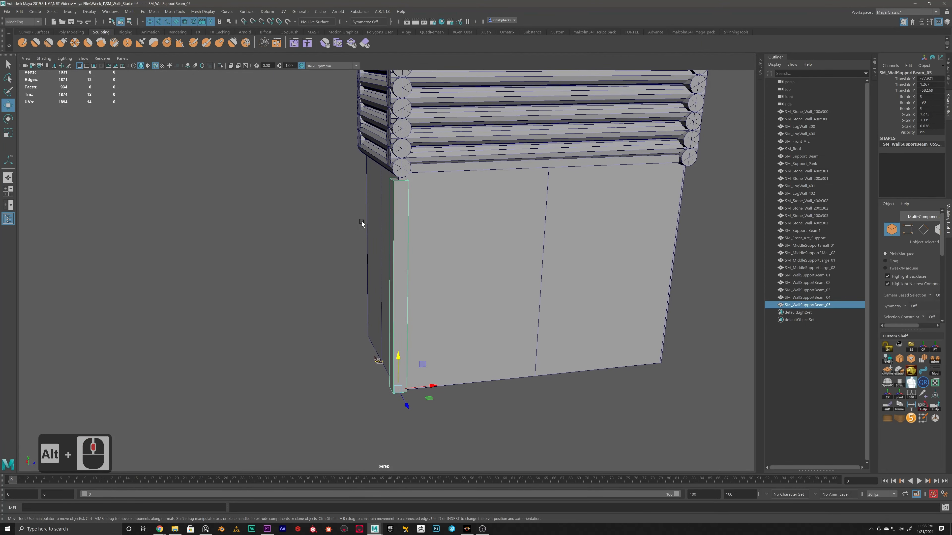
middle_click_drag(361, 220, 396, 212, "alt")
left_click_drag(396, 211, 417, 195, "alt")
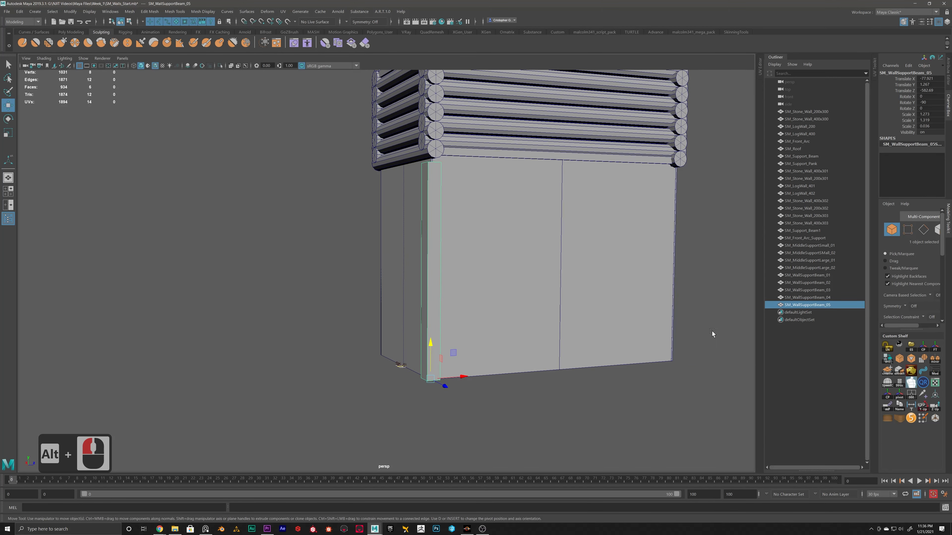
scroll(423, 371, "up", 6)
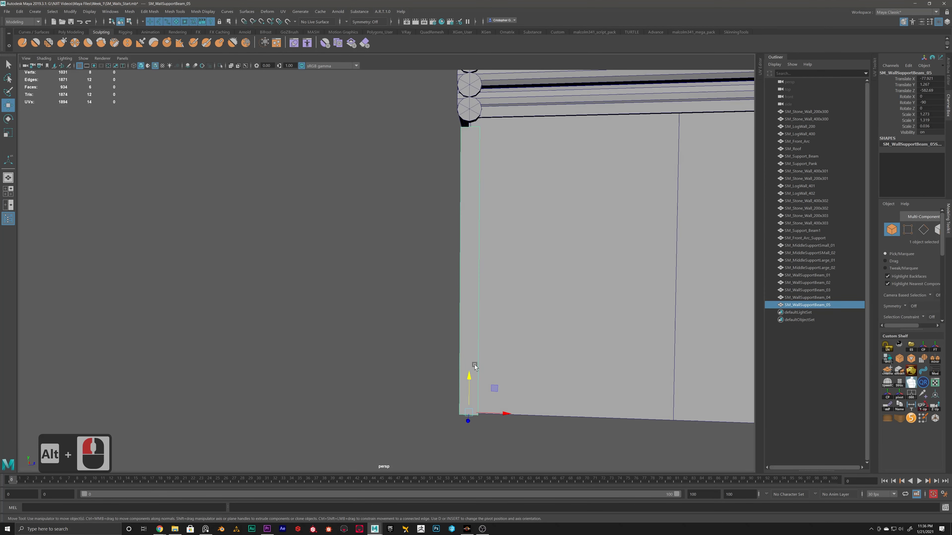
scroll(446, 333, "up", 2)
right_click(452, 318)
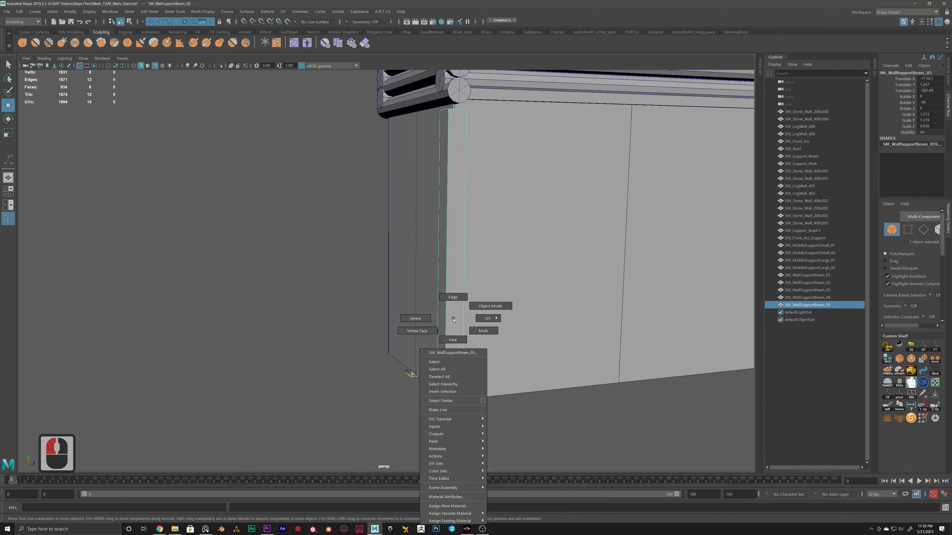
right_click_drag(452, 317, 405, 310)
right_click(450, 314, "shift")
mouse_move(410, 340)
middle_mouse_down("alt")
mouse_move(463, 346)
mouse_move(391, 340)
mouse_move(410, 336)
middle_mouse_up("alt")
key("space")
scroll(255, 418, "down", 12)
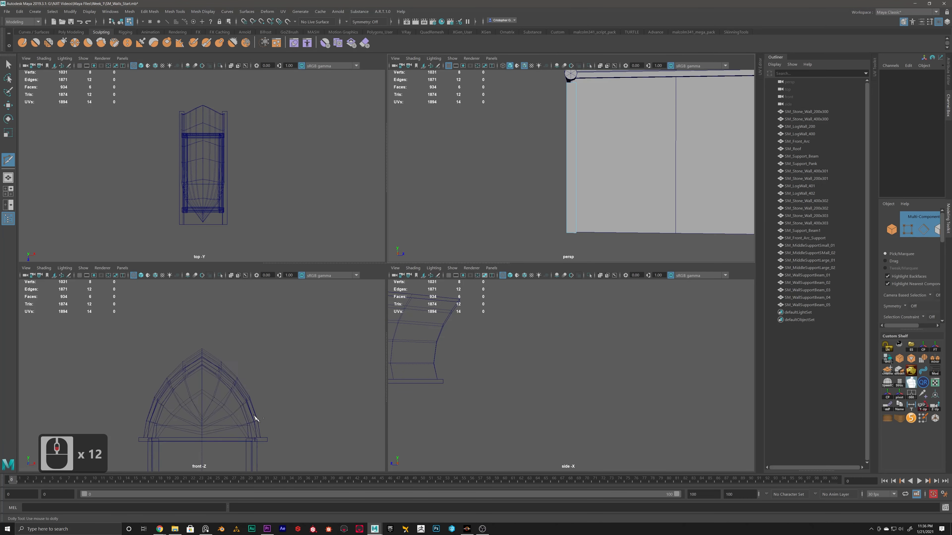
scroll(255, 419, "down", 17)
key("space")
middle_click_drag(293, 344, 328, 203, "alt")
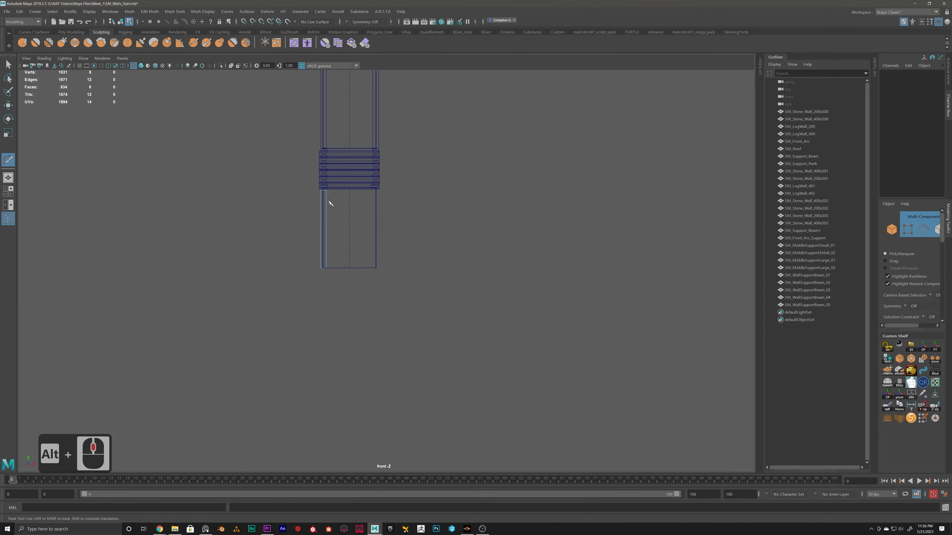
scroll(329, 203, "down", 5)
key("space")
scroll(505, 390, "down", 13)
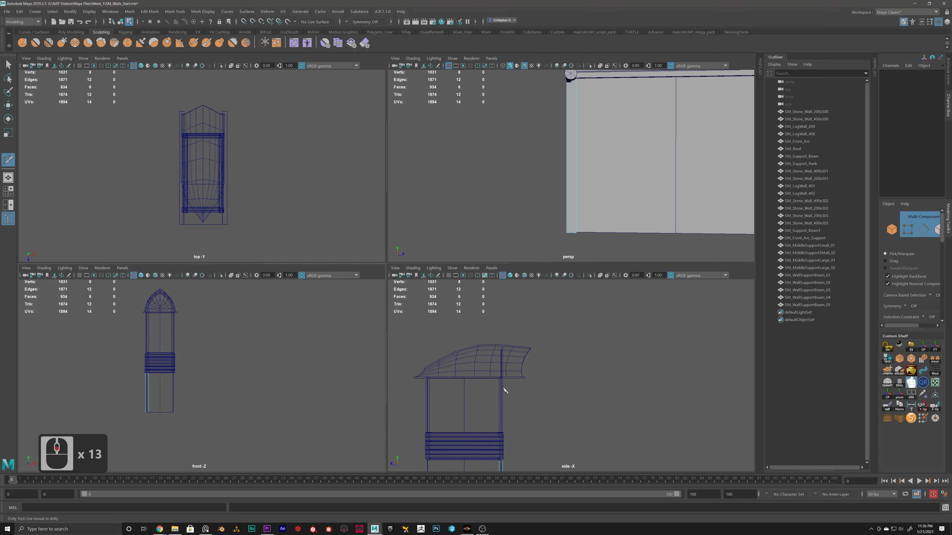
key("space")
scroll(499, 408, "up", 19, "alt")
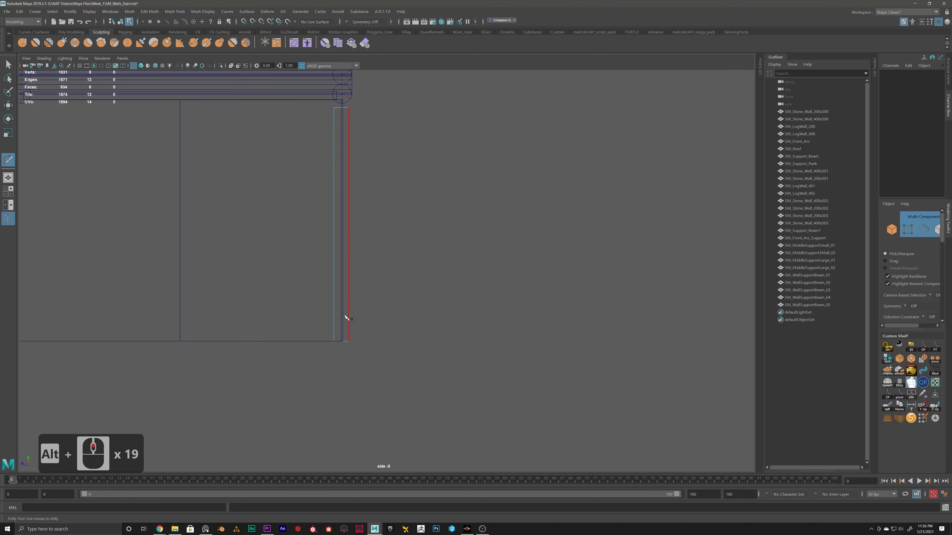
scroll(345, 317, "up", 4, "alt")
middle_click_drag(393, 223, 375, 191, "alt")
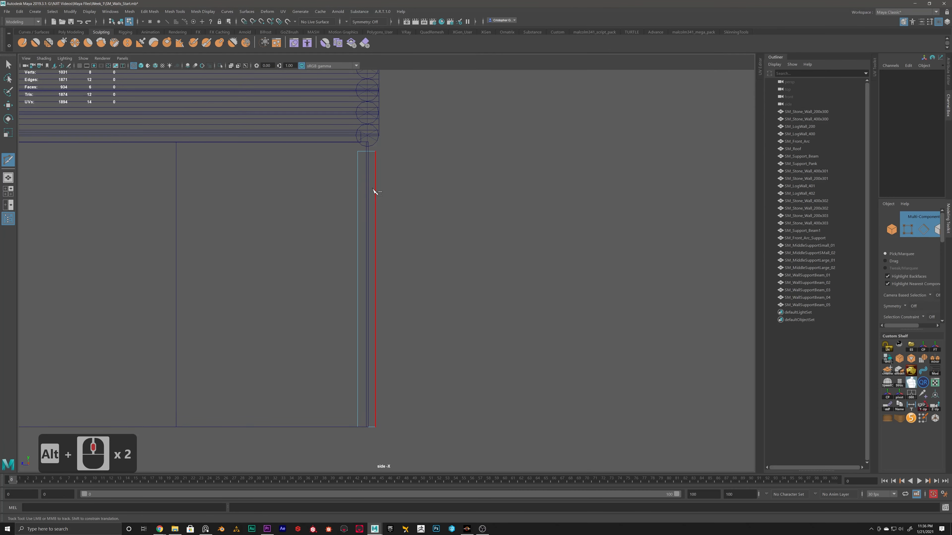
scroll(375, 153, "up", 2, "alt")
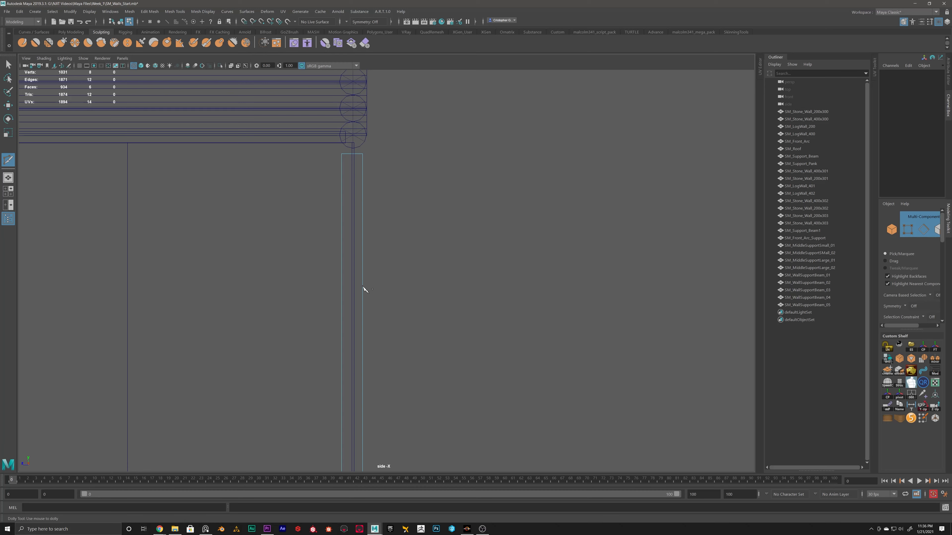
scroll(363, 288, "up", 4, "alt")
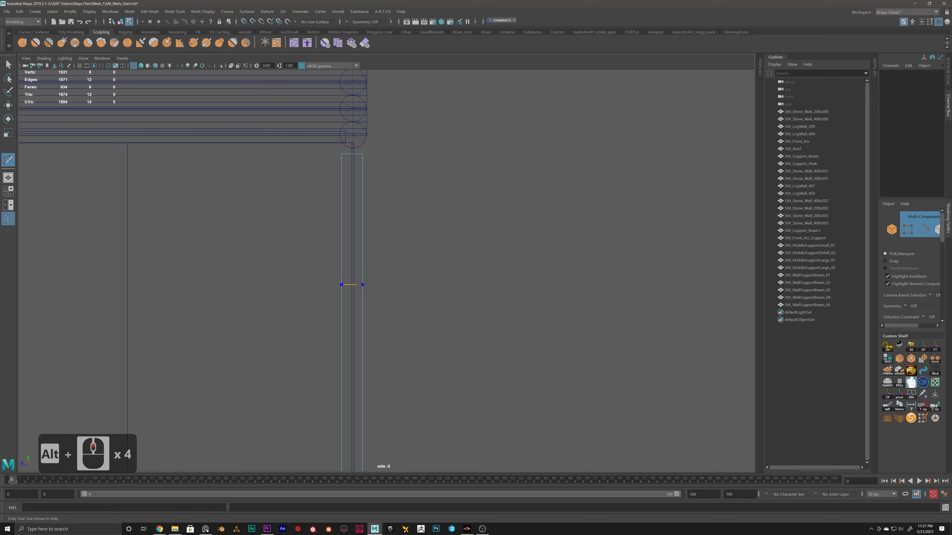
left_click(362, 285, "ctrl")
scroll(452, 213, "up", 8, "alt")
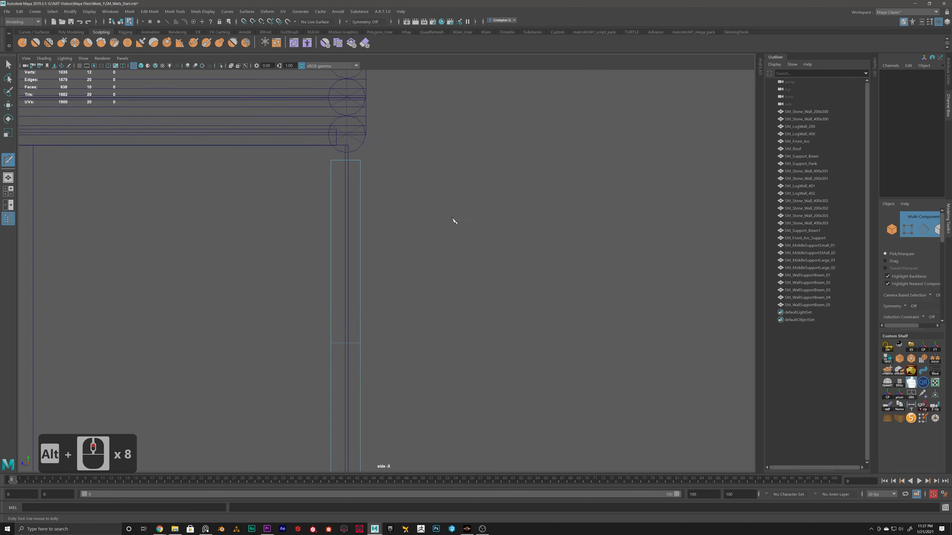